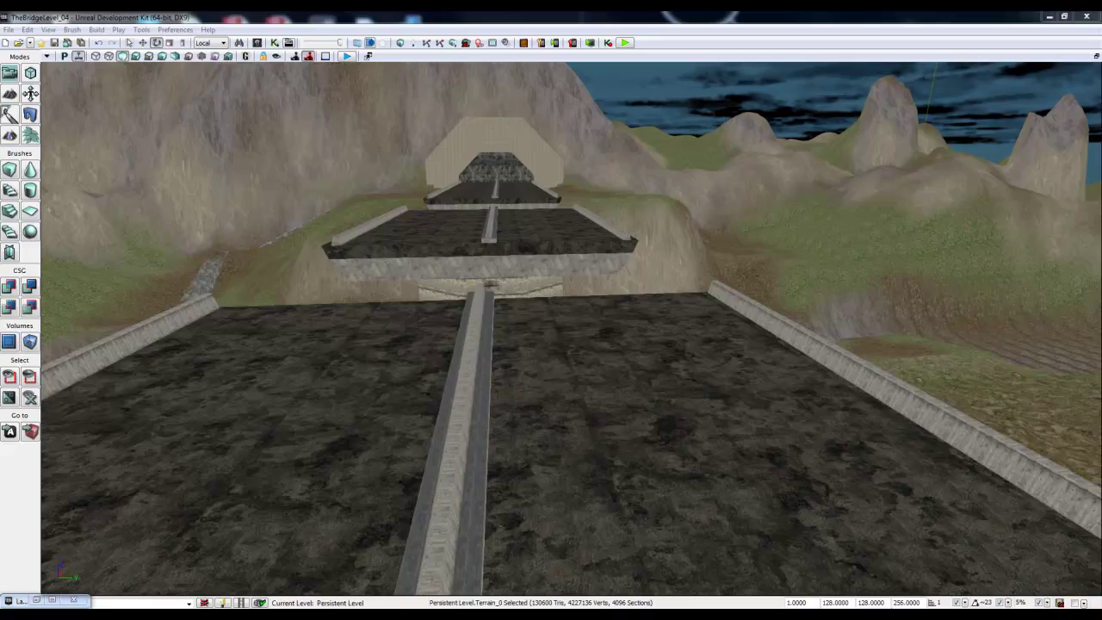
- Examine the bridge's deck, railings, support pillars and broken outer edge from several angles
right_click_drag(533, 344, 502, 277)
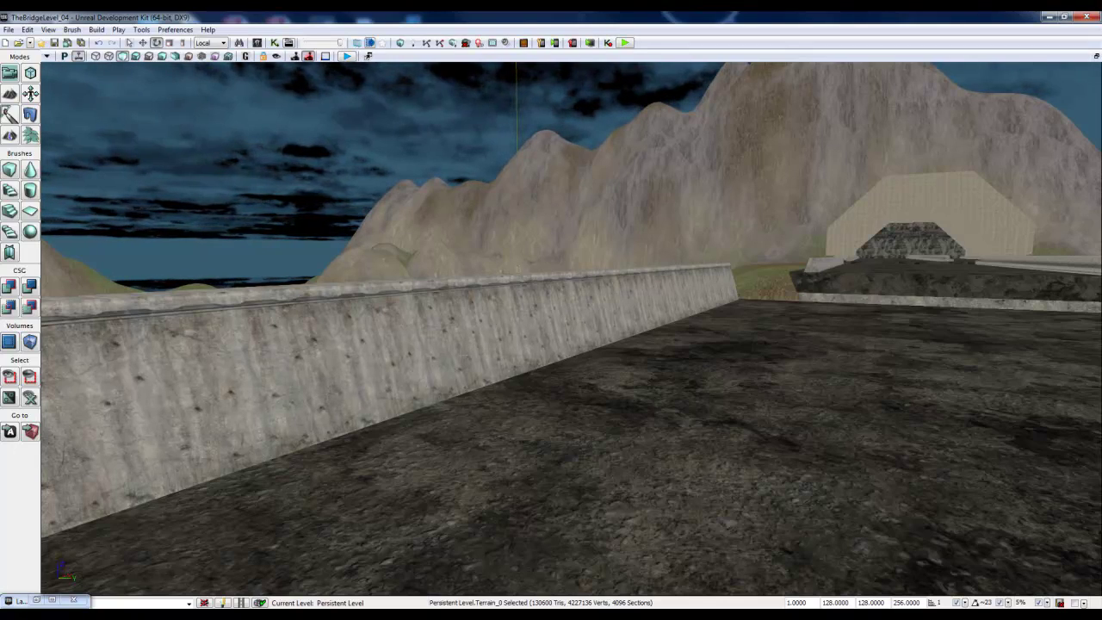
right_click_drag(526, 389, 555, 318)
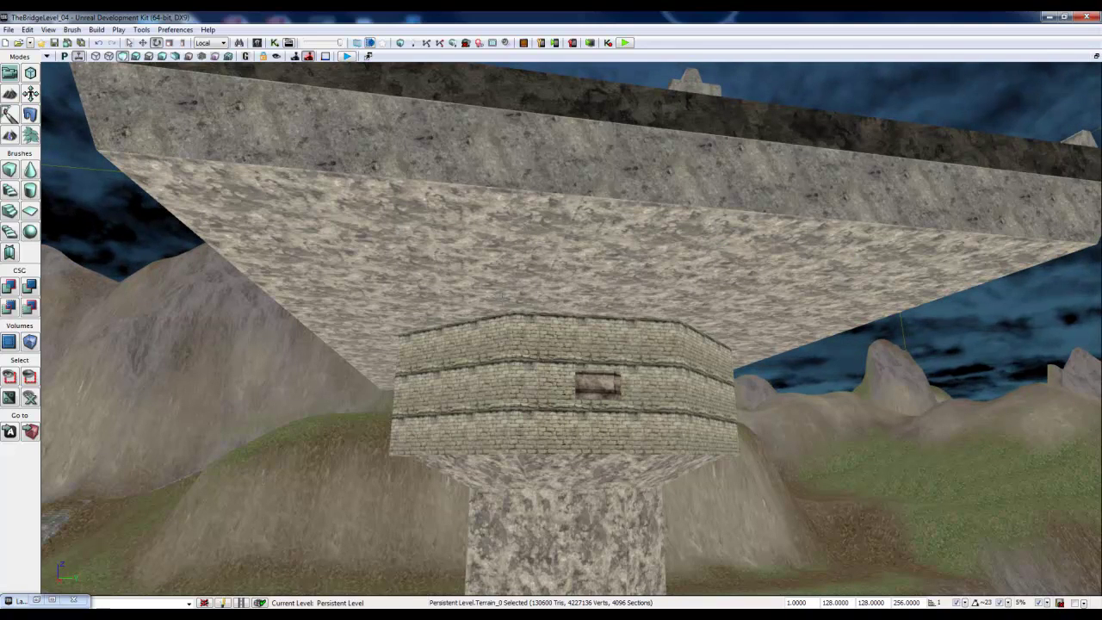
right_click_drag(516, 284, 783, 417)
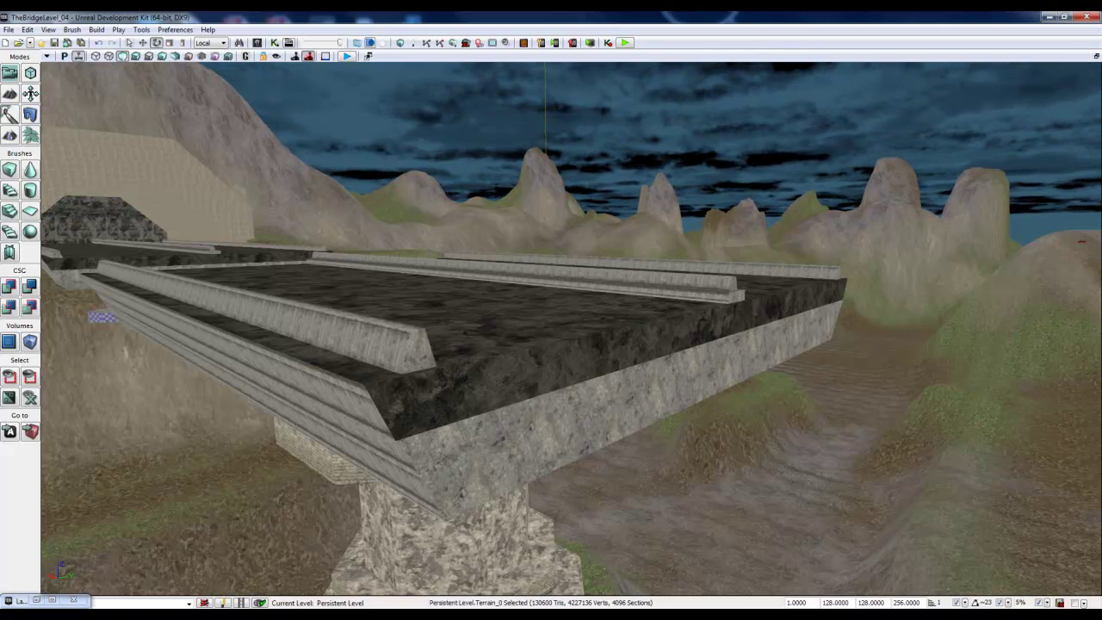
key("d")
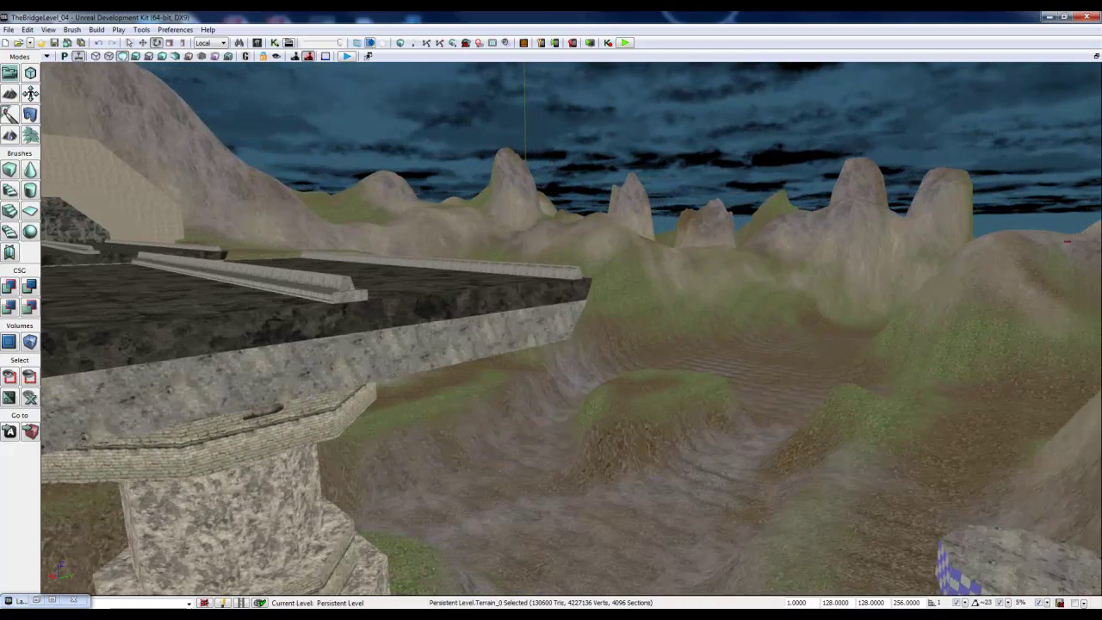
key("s")
right_click_drag(594, 370, 283, 395)
left_click_drag(283, 395, 253, 364)
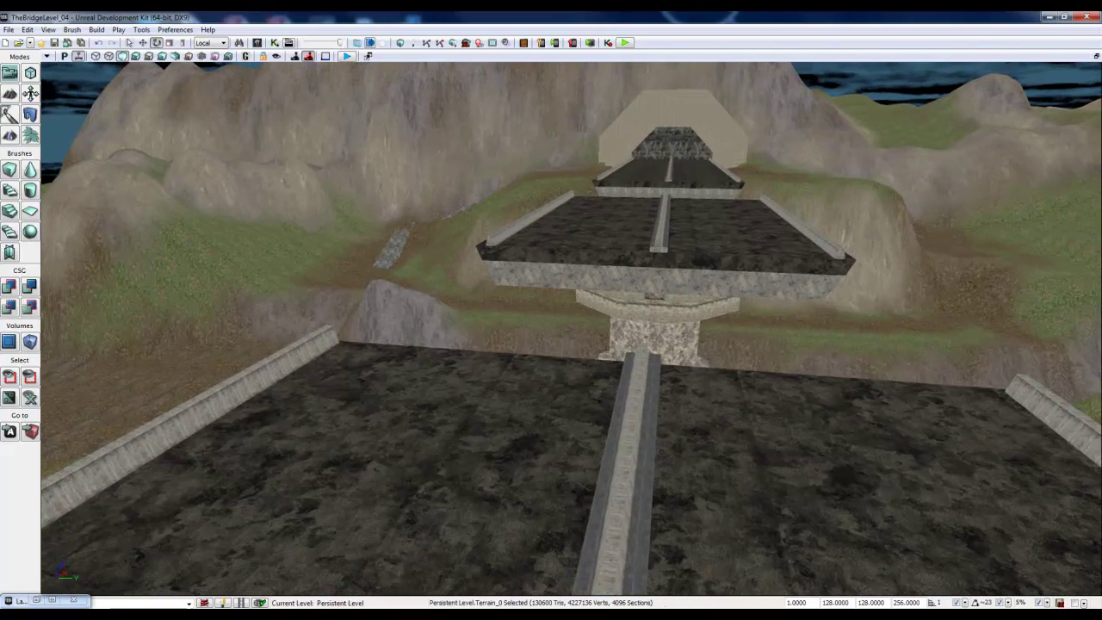
right_click_drag(253, 364, 79, 304)
key("w")
left_click_drag(77, 304, 43, 338)
right_click_drag(45, 337, 45, 324)
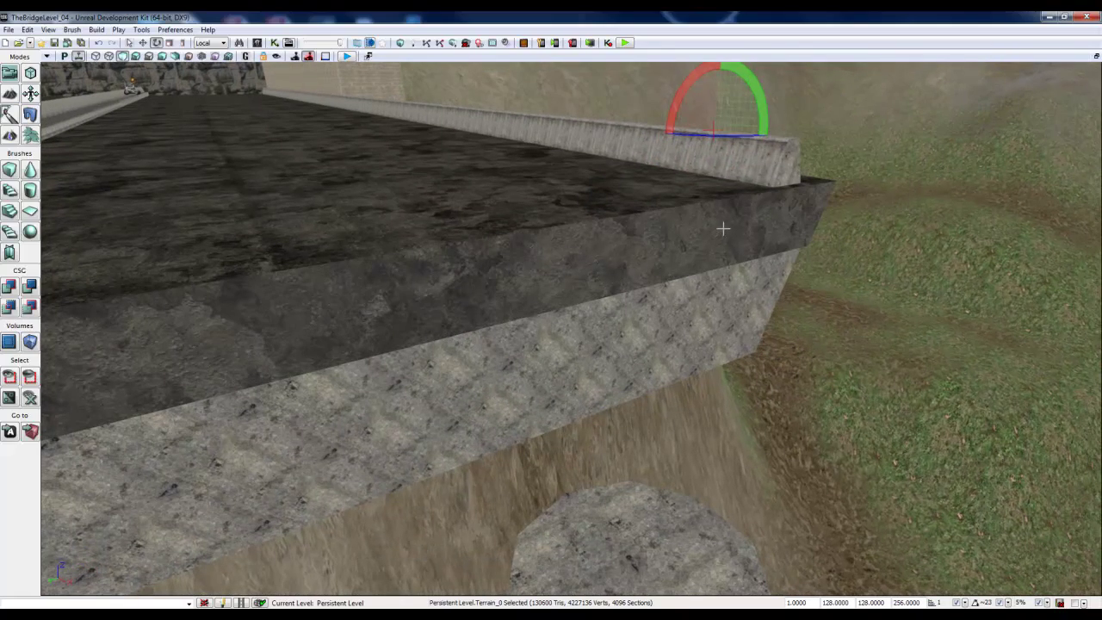
right_click_drag(653, 254, 514, 246)
left_click(739, 318)
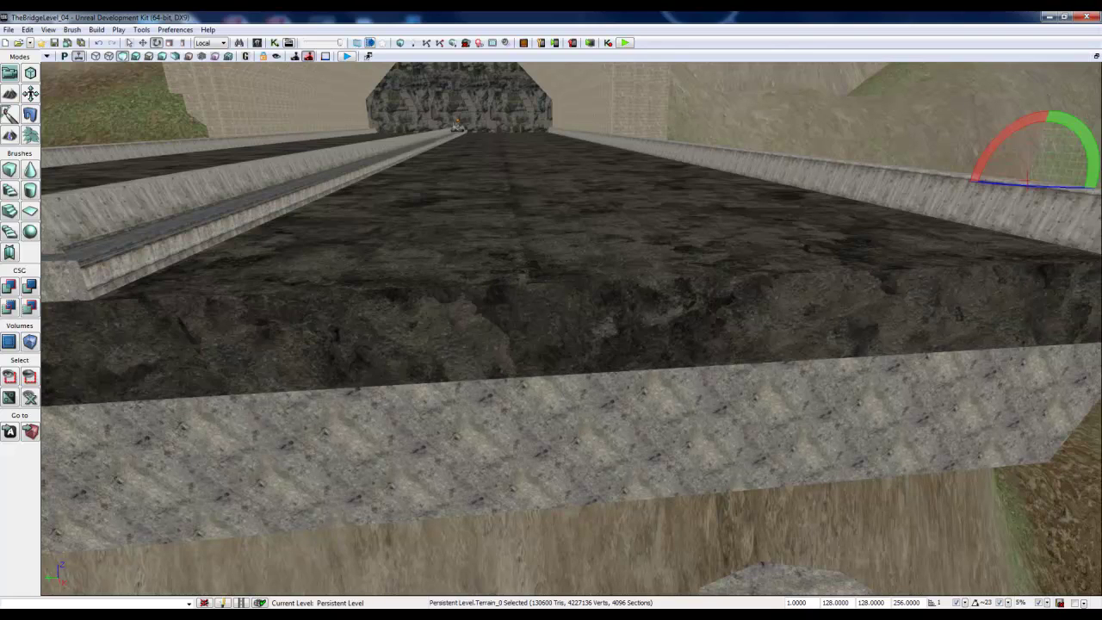
- Search the Content Browser assets for "rock" and fully load the Engine packages
left_click(258, 43)
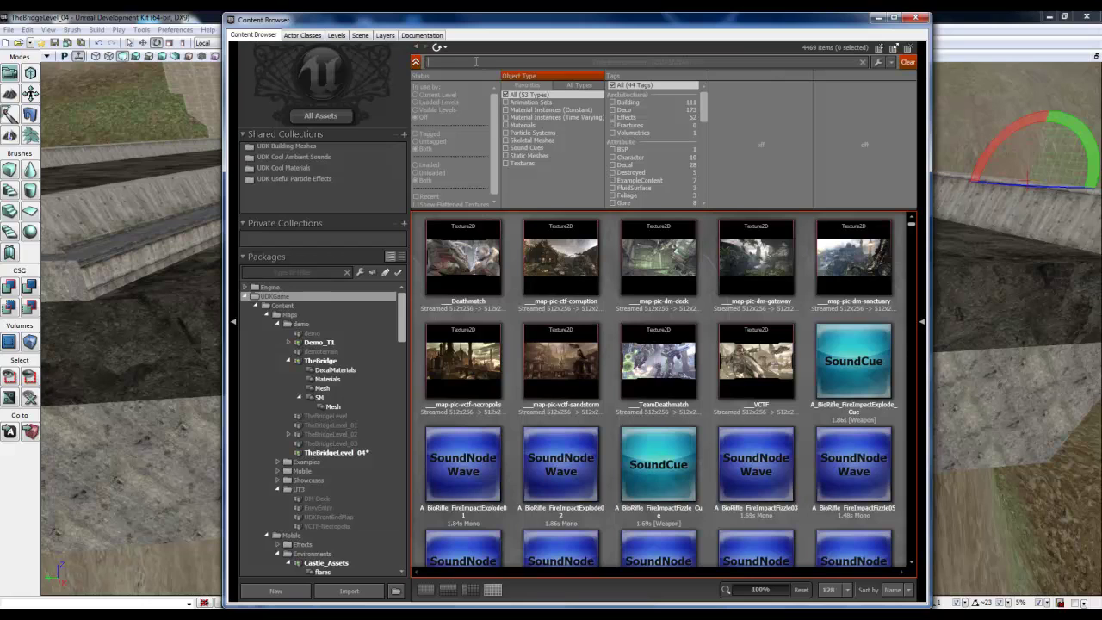
type("cl")
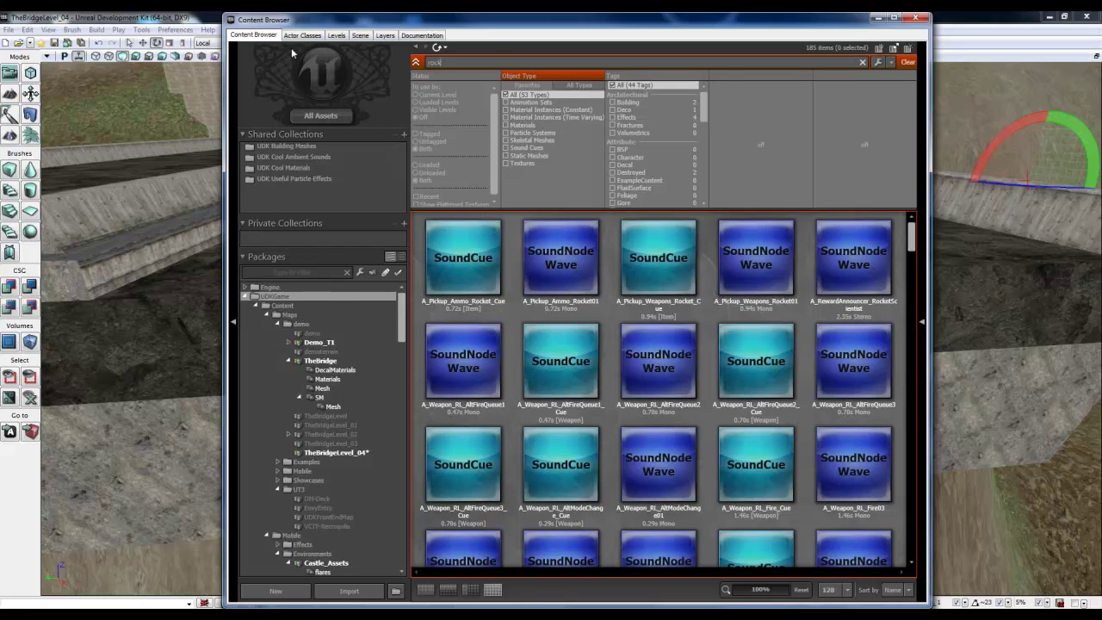
right_click(278, 298)
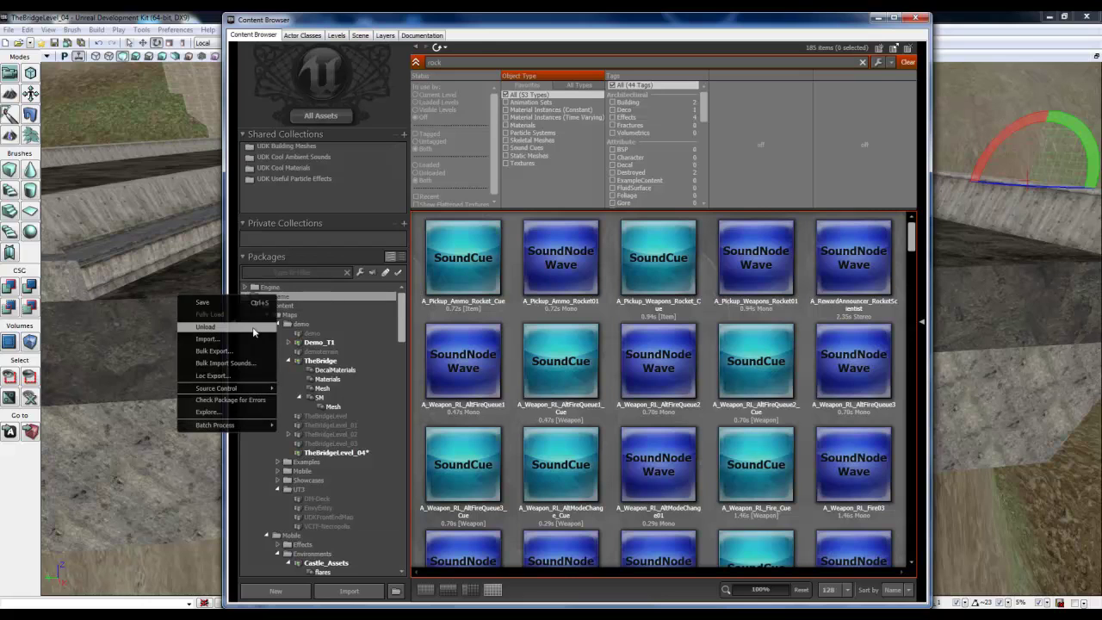
left_click(297, 292)
right_click(297, 292)
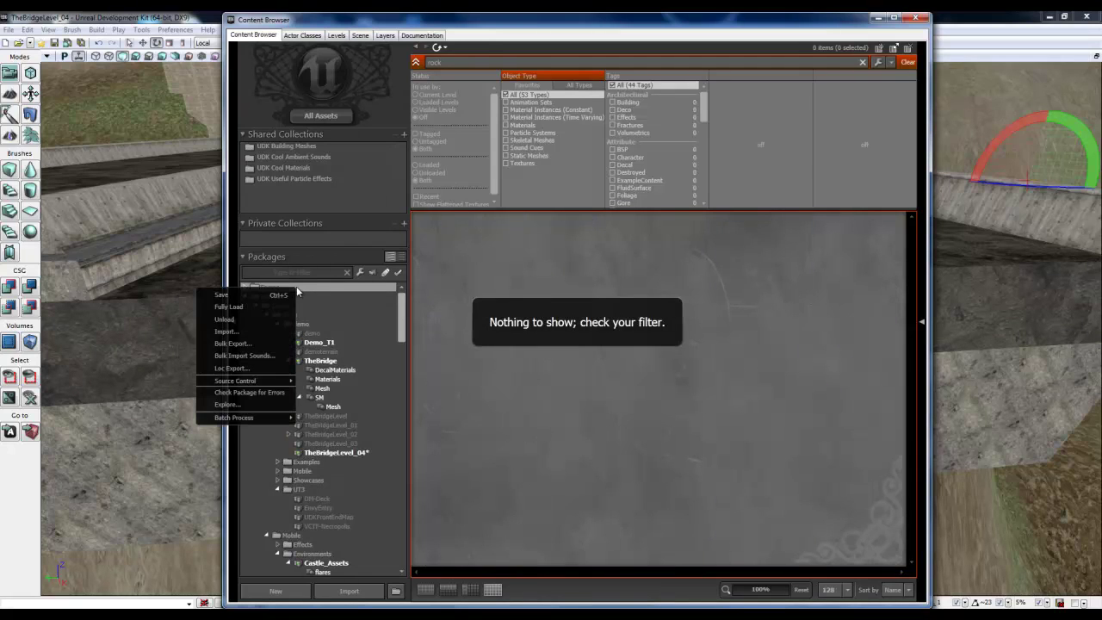
left_click(258, 306)
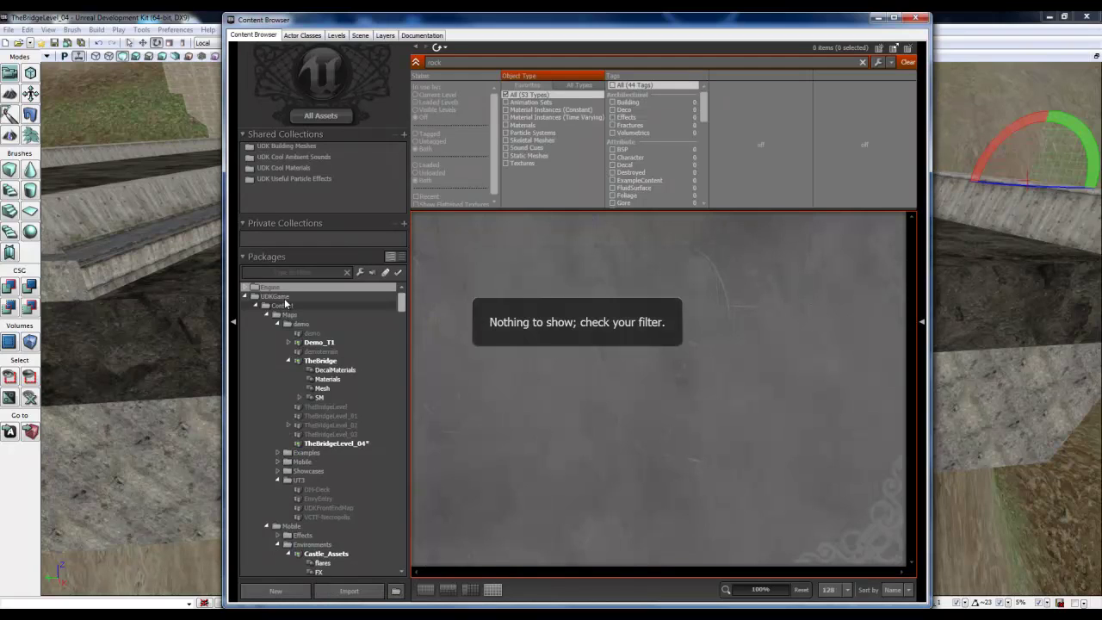
right_click(285, 300)
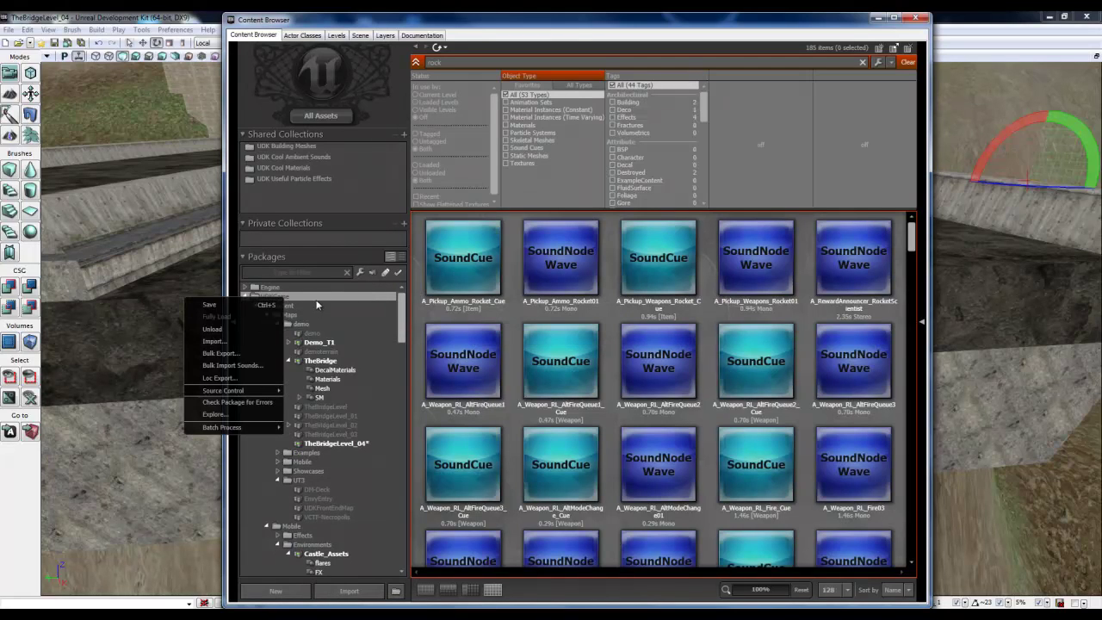
left_click(317, 302)
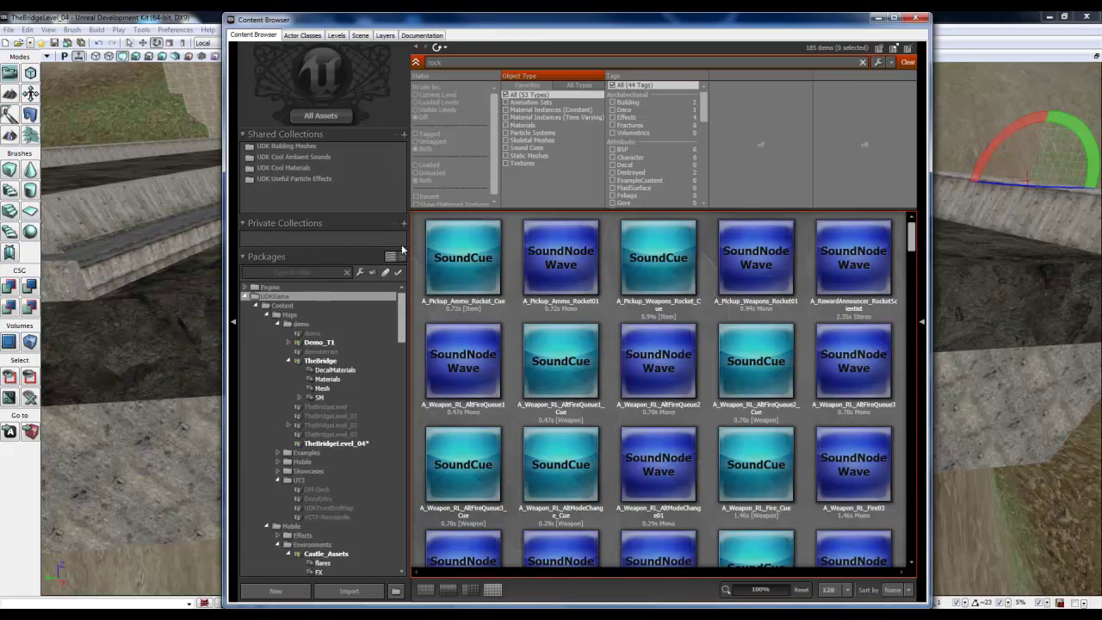
- Filter the rock search to Static Meshes and look through the matching meshes
left_click(506, 156)
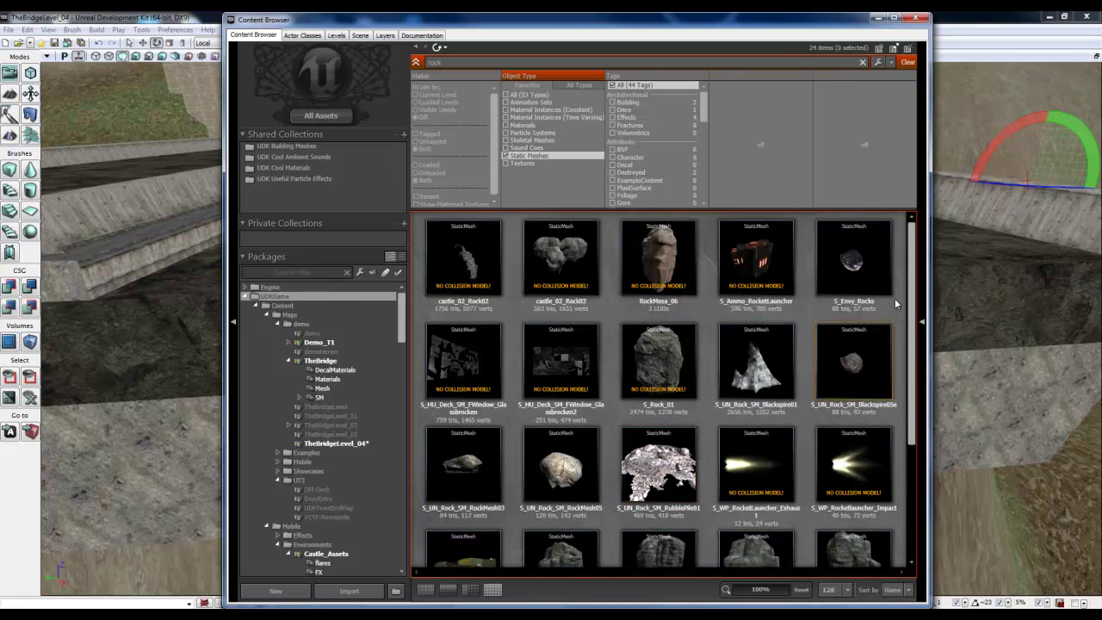
left_click_drag(912, 286, 920, 413)
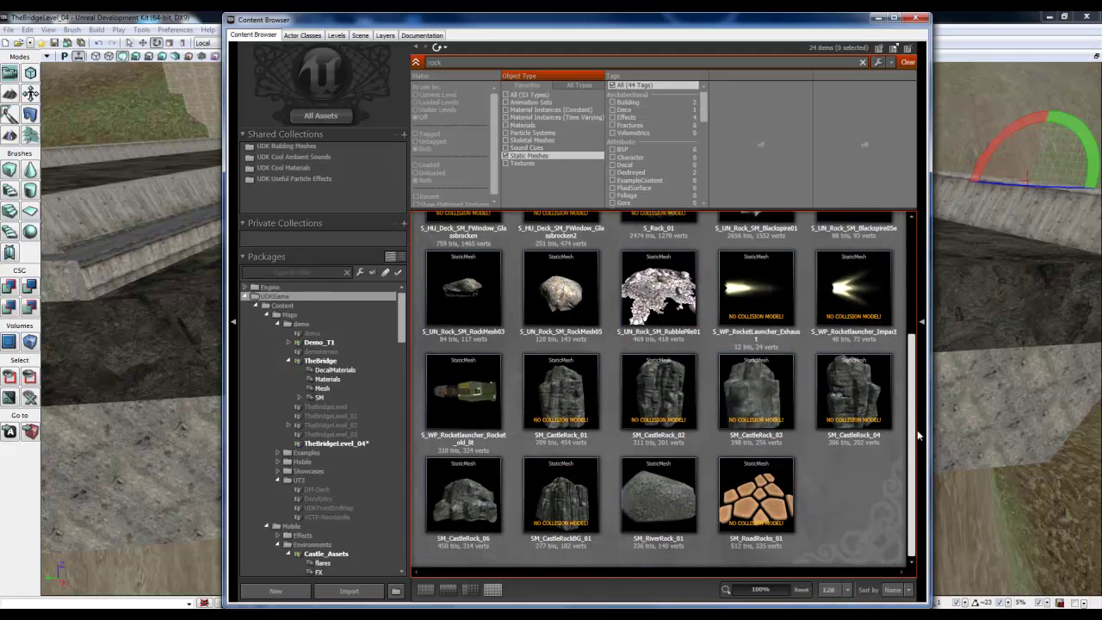
scroll(559, 302, "up", 5)
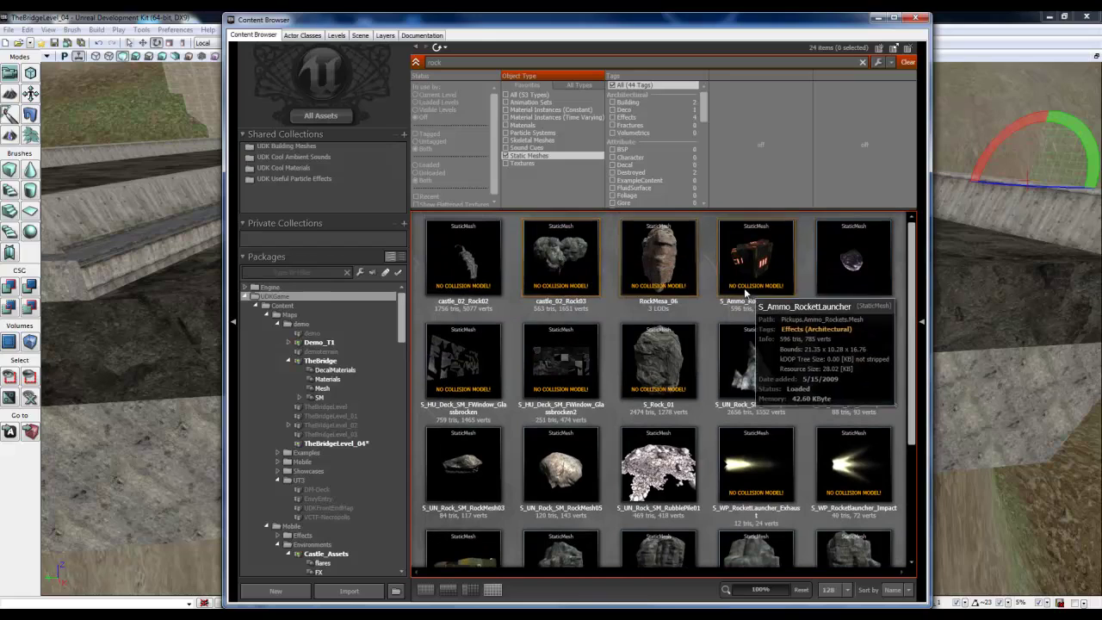
- Place the S_Rock_01 static mesh on the broken front face of the bridge deck near the railing
left_click(672, 383)
left_click_drag(679, 19, 647, 62)
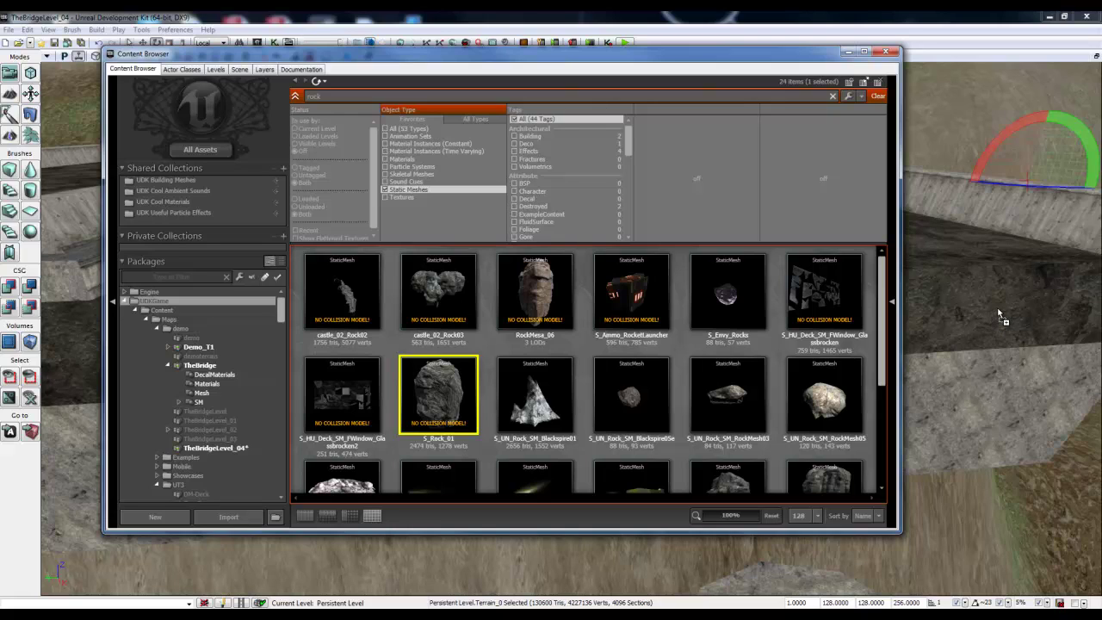
left_click(998, 316)
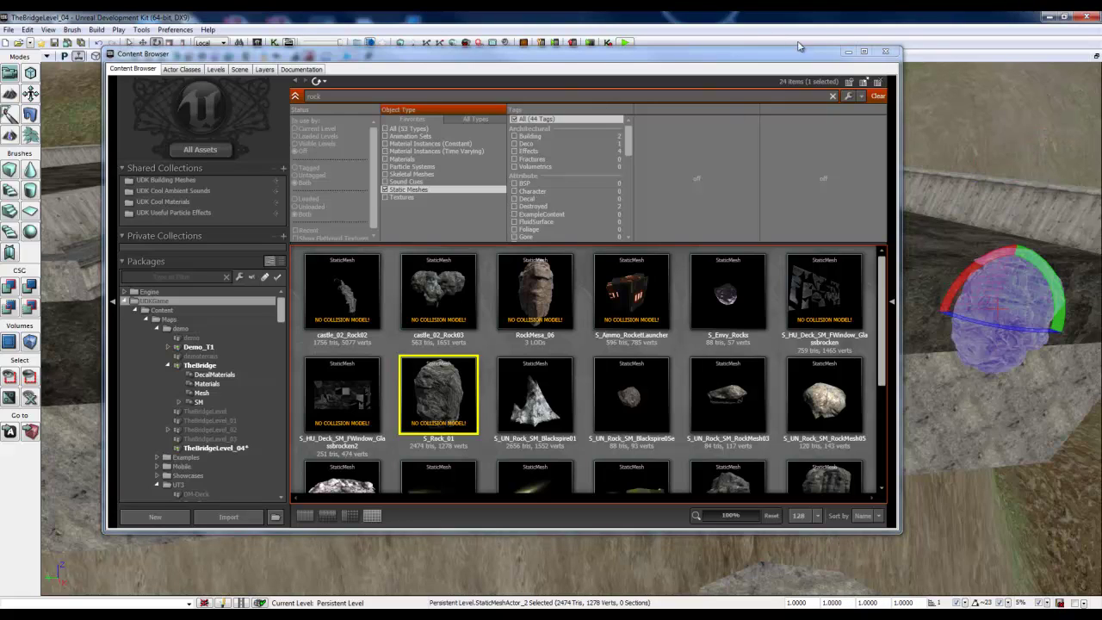
left_click(848, 53)
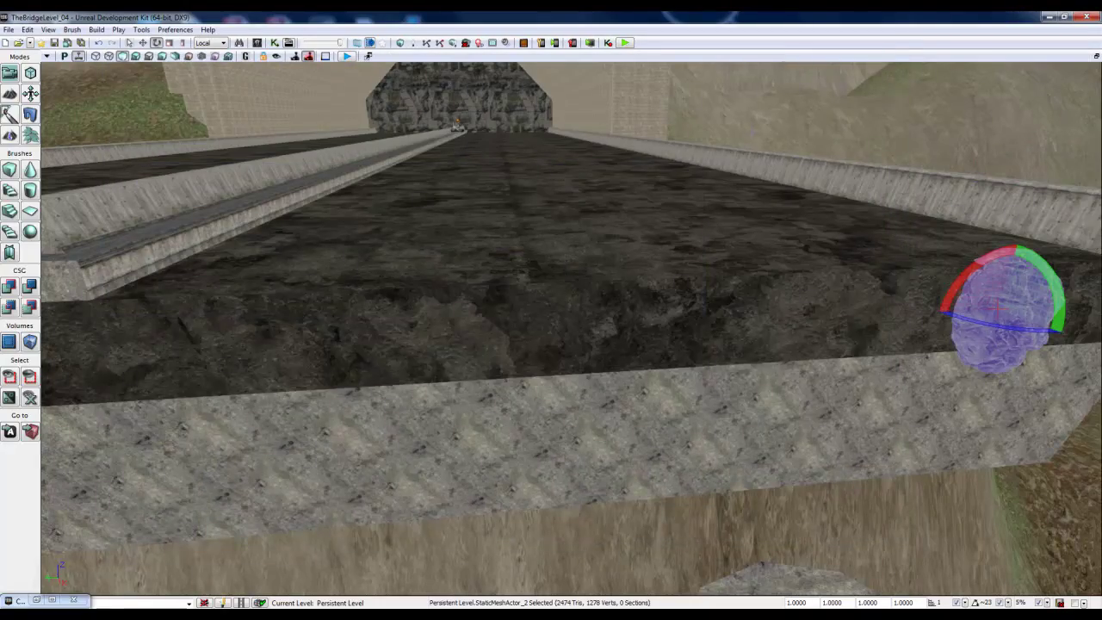
- Rotate the placed rock by 90 degrees on the broken deck edge and deselect it
key("w")
right_click_drag(671, 279, 1007, 250)
left_click_drag(1007, 250, 798, 234)
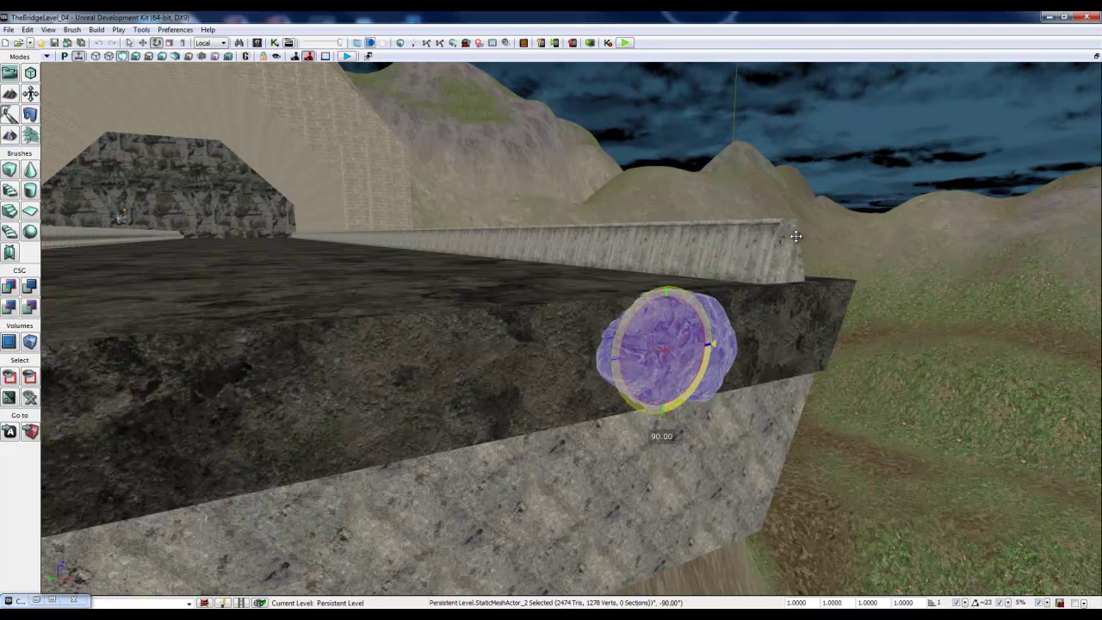
left_click(820, 441)
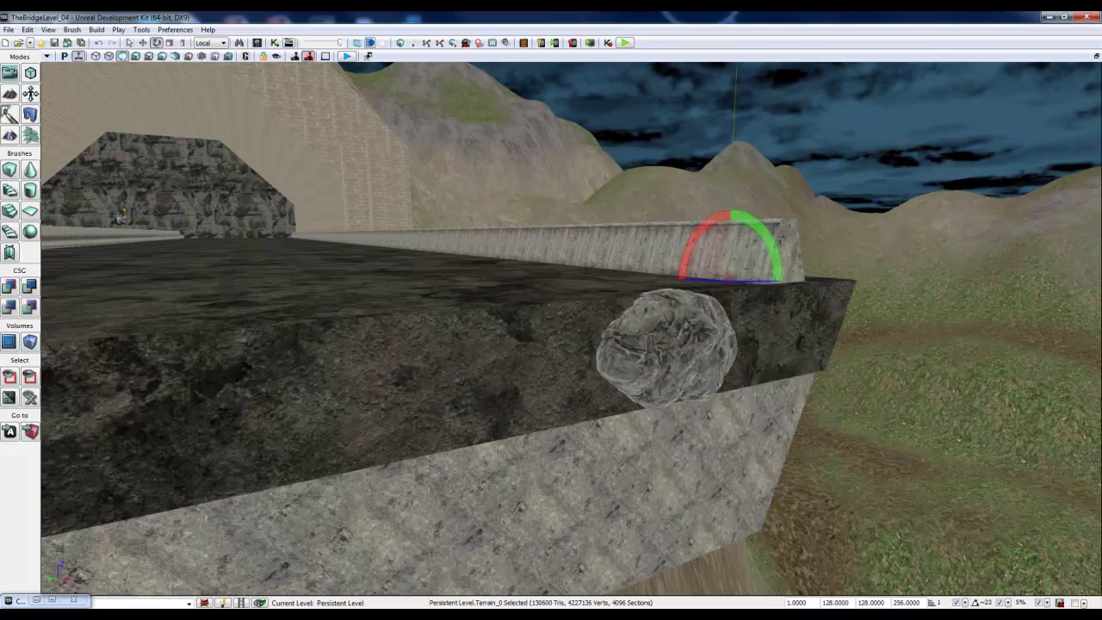
- Compare the rock with the surrounding deck brushes and delete it from the broken bridge edge
mouse_move(755, 388)
right_mouse_down()
mouse_move(784, 362)
mouse_move(689, 344)
mouse_move(760, 371)
mouse_move(755, 398)
right_mouse_up()
left_click(709, 439)
left_click(796, 472)
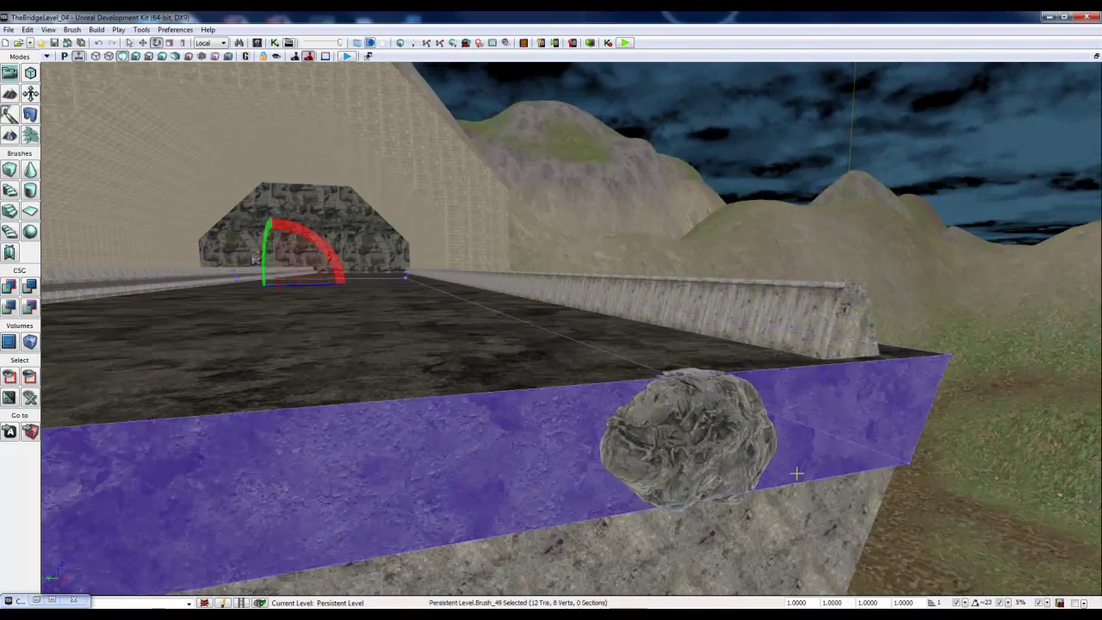
left_click(723, 447)
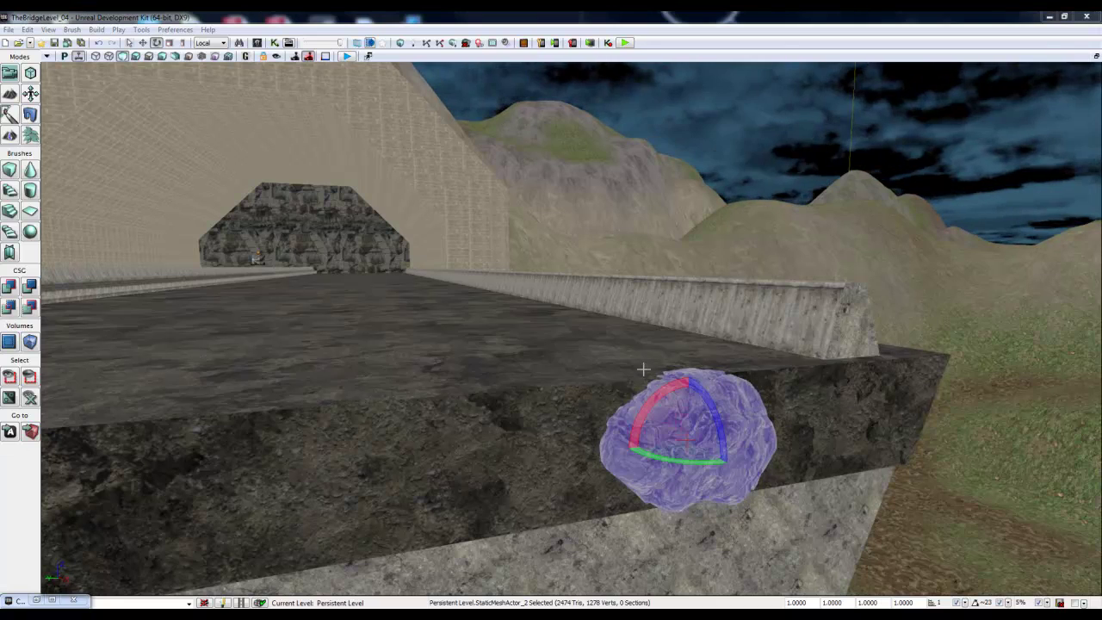
left_click(754, 518)
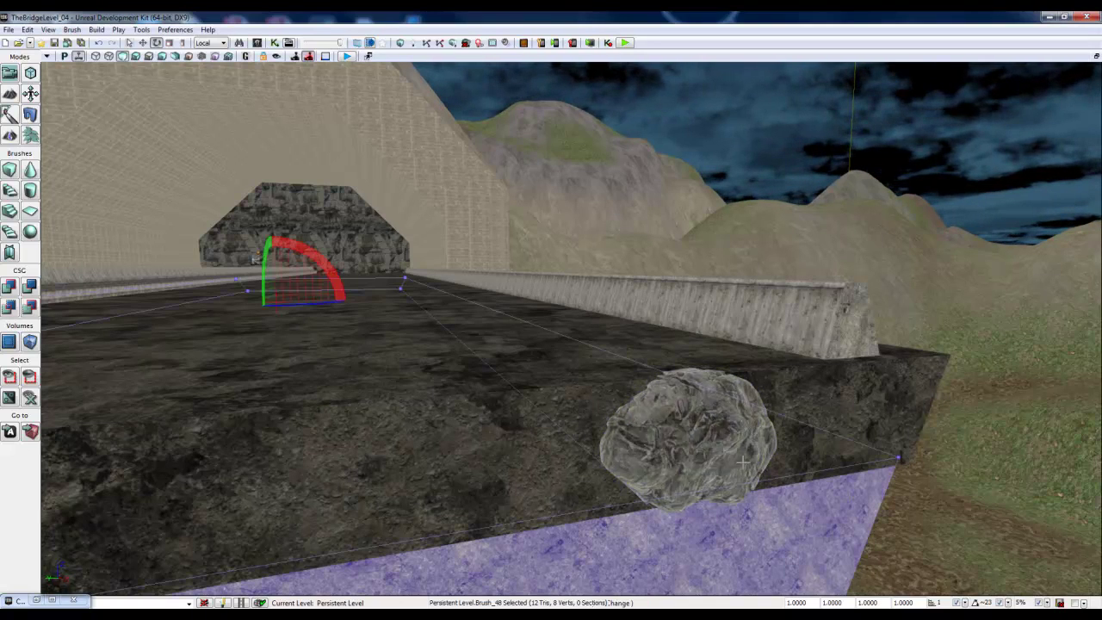
left_click(749, 465)
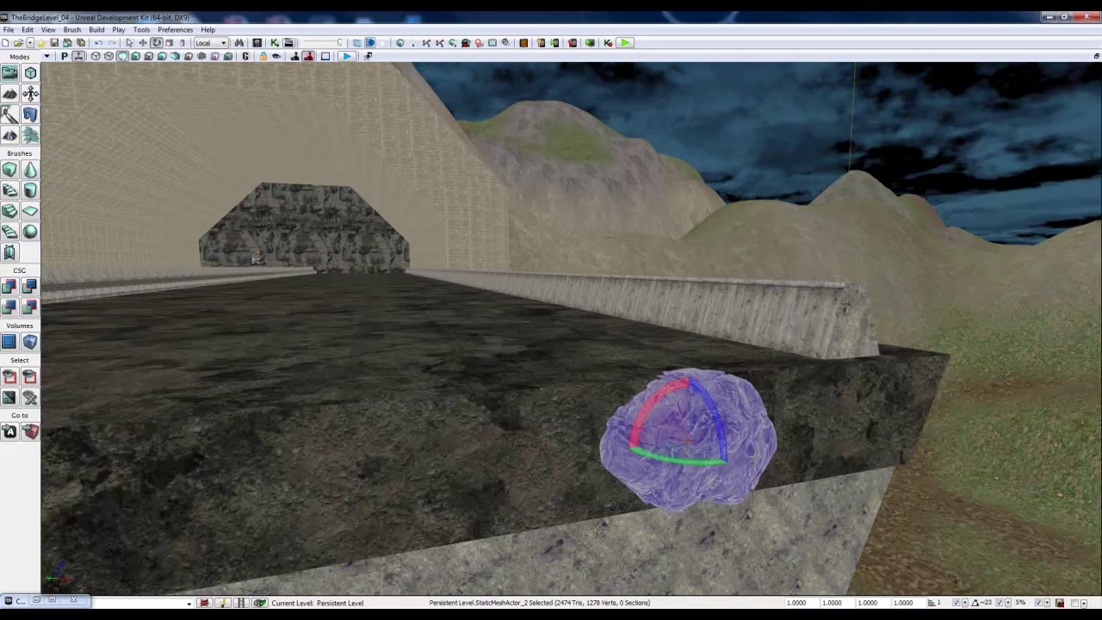
key("Delete")
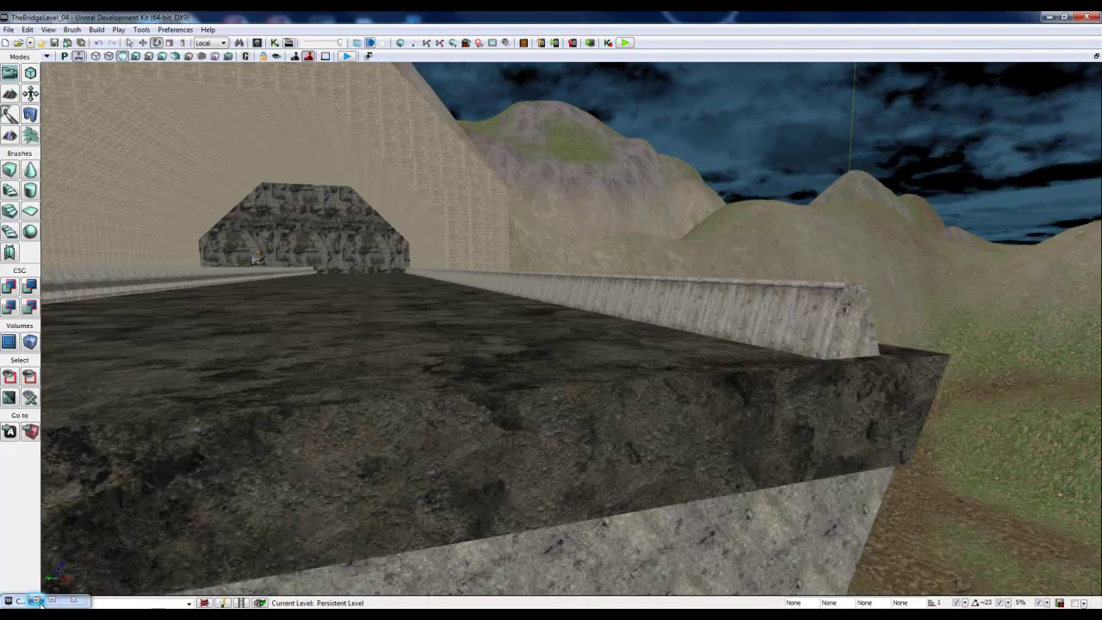
- Set up a copy of the S_Rock_01 mesh in package TheBridge with the new name S_Rock_01_TheBridge
key("ctrl+shift+f")
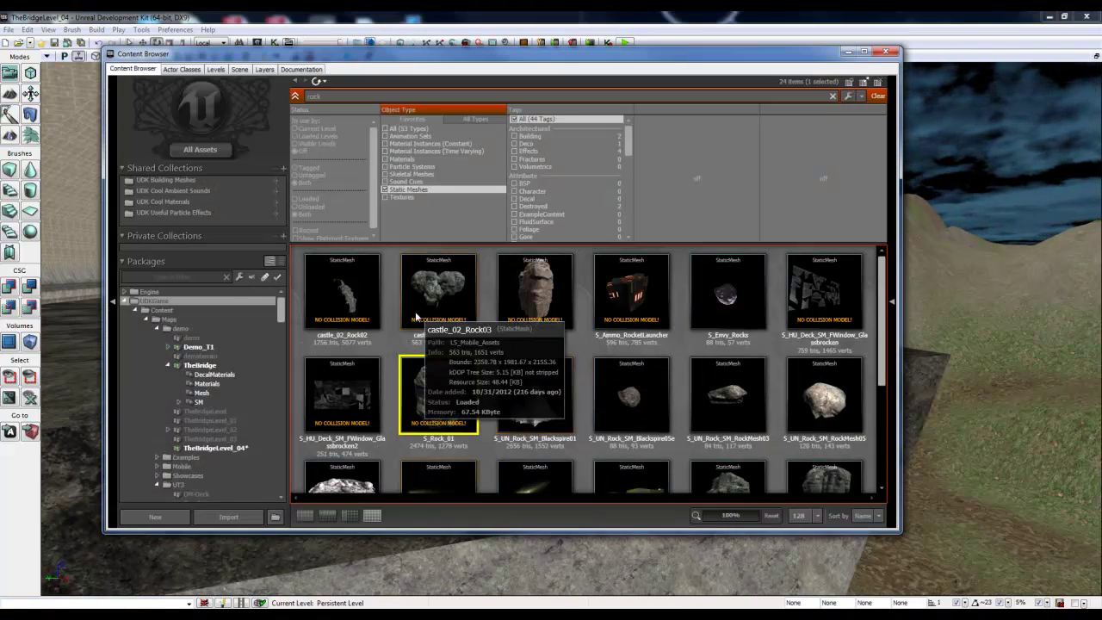
right_click(435, 372)
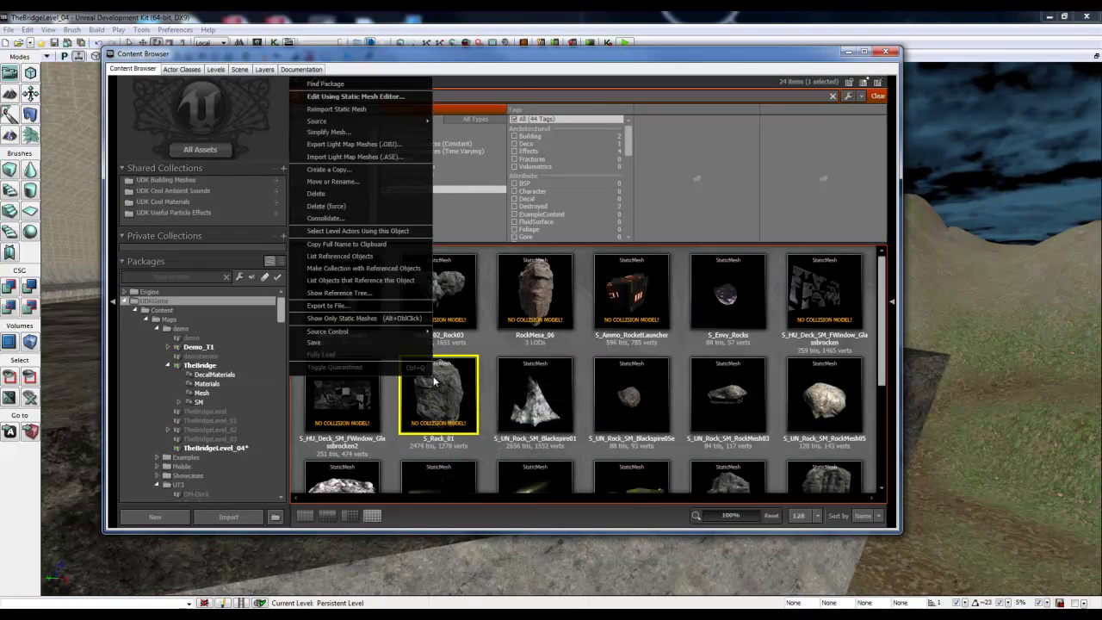
left_click(386, 170)
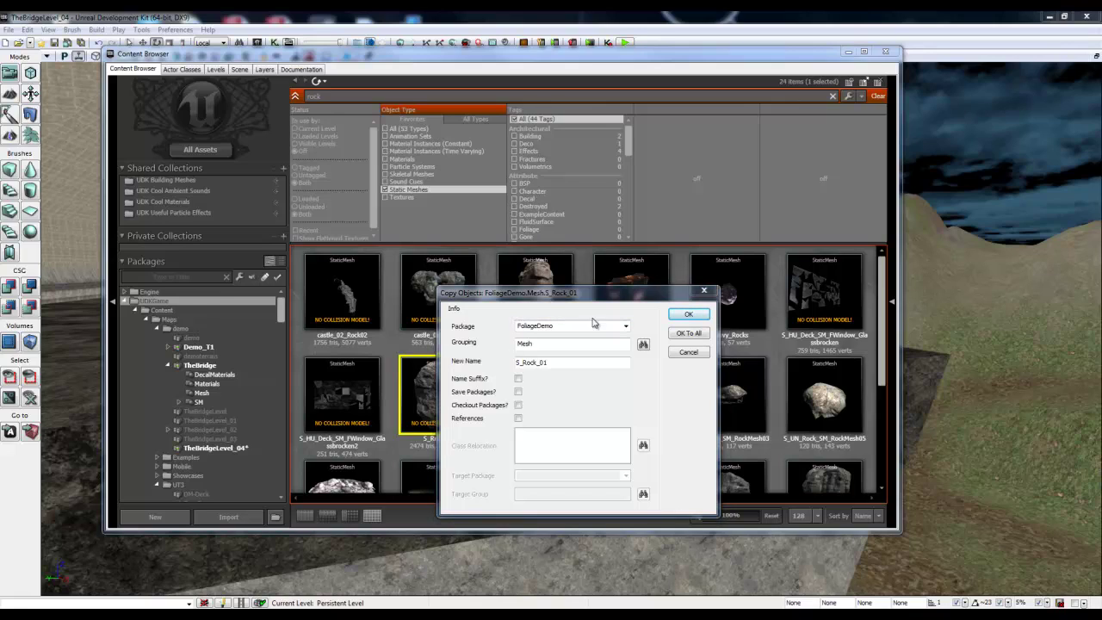
left_click(565, 328)
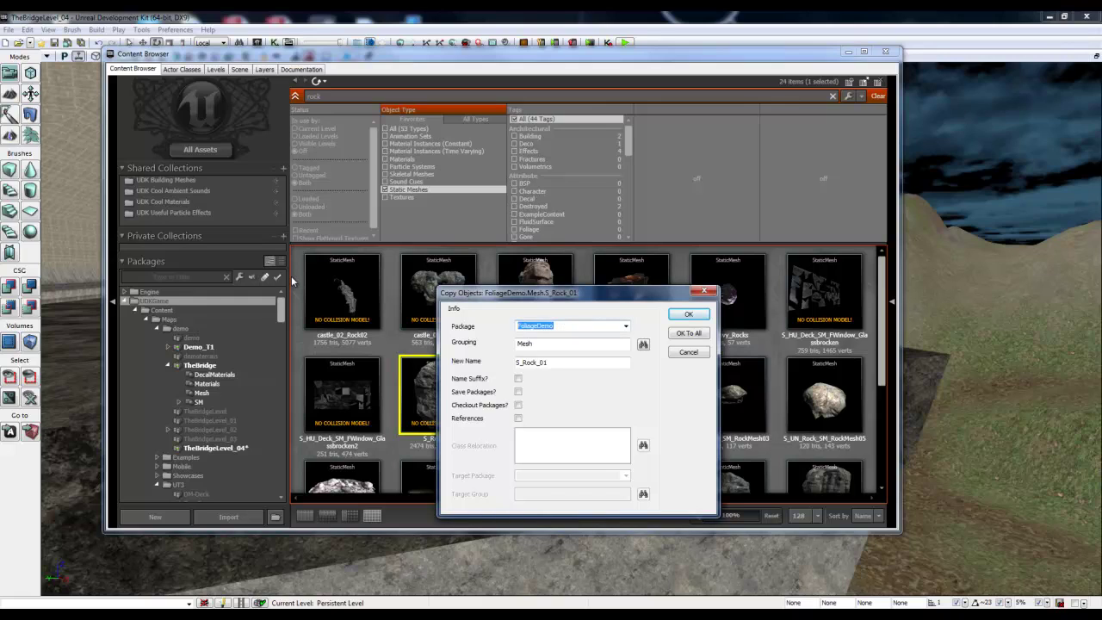
type("TheBridge")
left_click(565, 362)
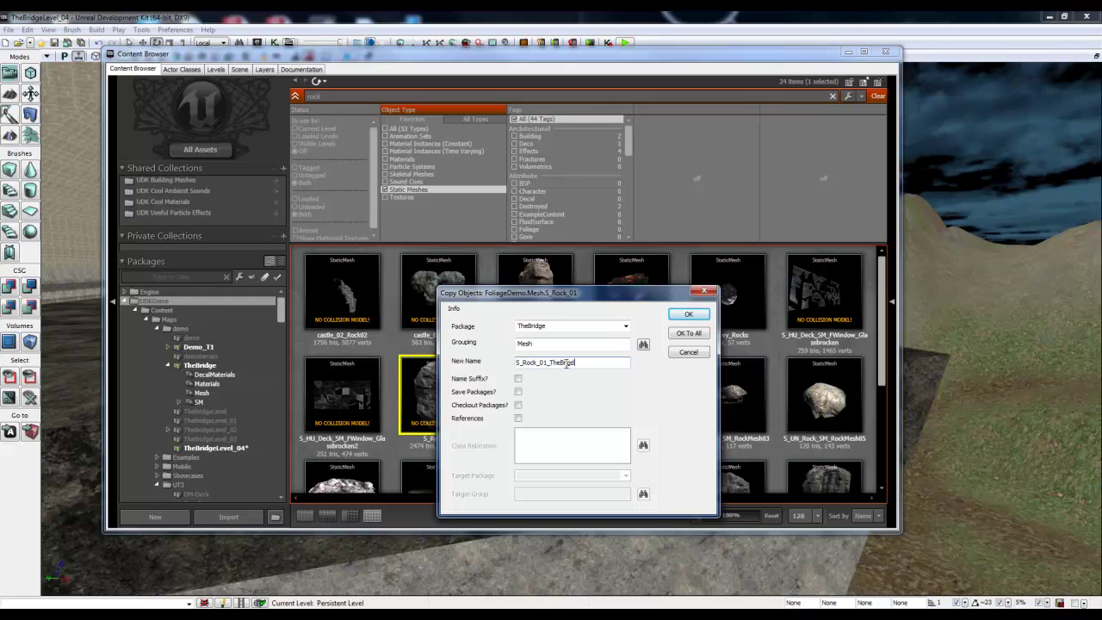
type("i")
left_click_drag(598, 363, 551, 364)
- Choose the Mesh group of TheBridge as the grouping for the rock copy
left_click(644, 345)
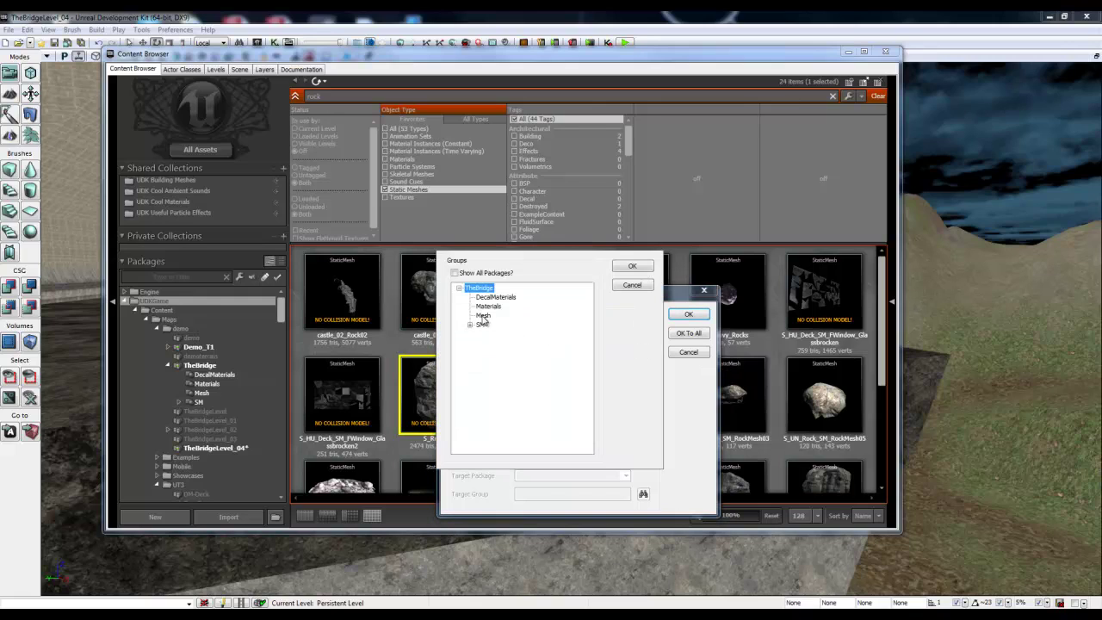
left_click(483, 317)
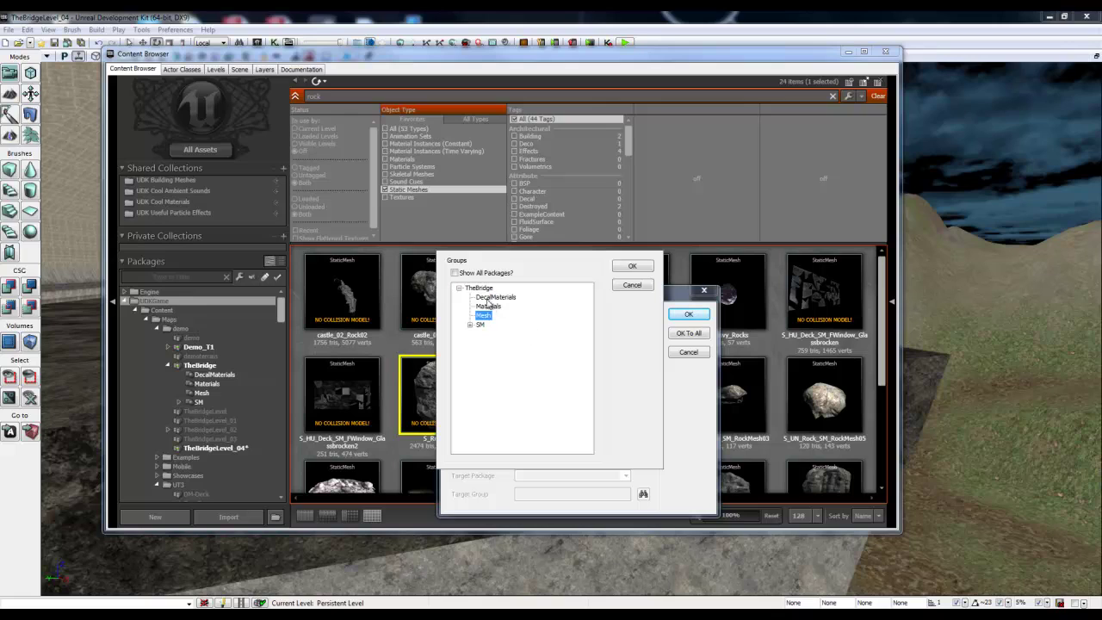
left_click(642, 270)
left_click(570, 344)
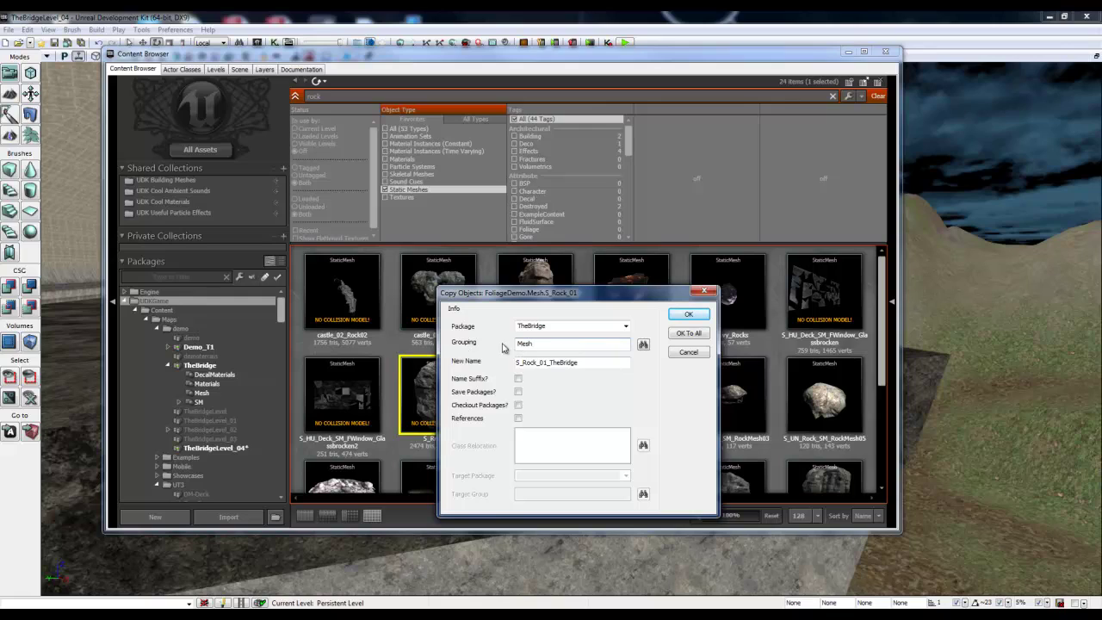
- Clear the grouping, enable saving of packages, and create the copy S_Rock_01_TheBridge in package TheBridge
double_click(551, 344)
left_click(642, 344)
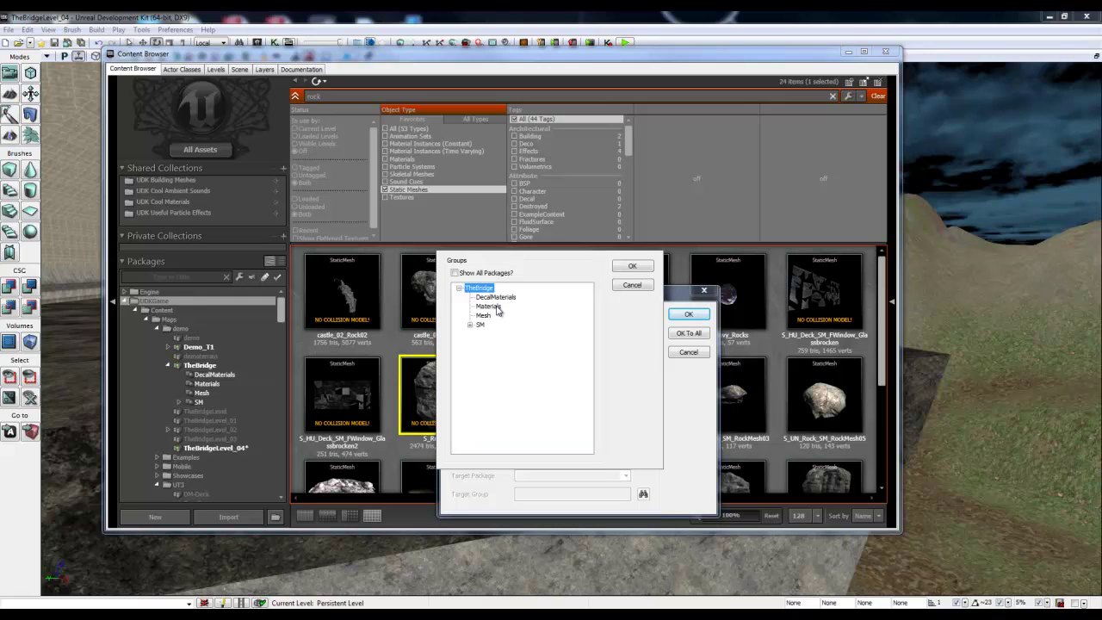
left_click(631, 267)
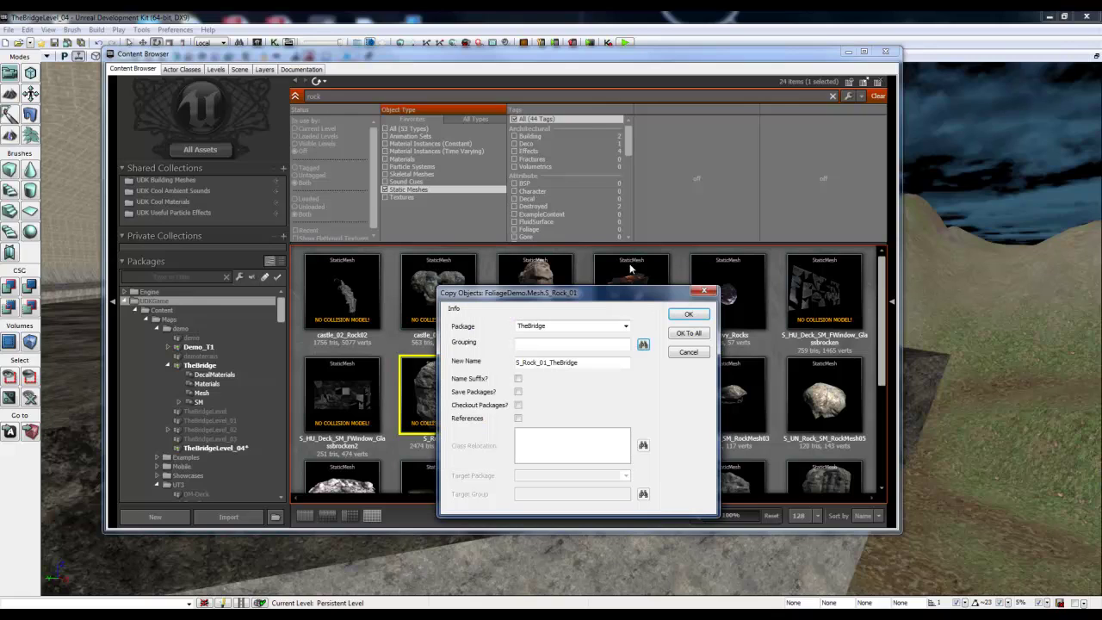
left_click(518, 393)
left_click(689, 315)
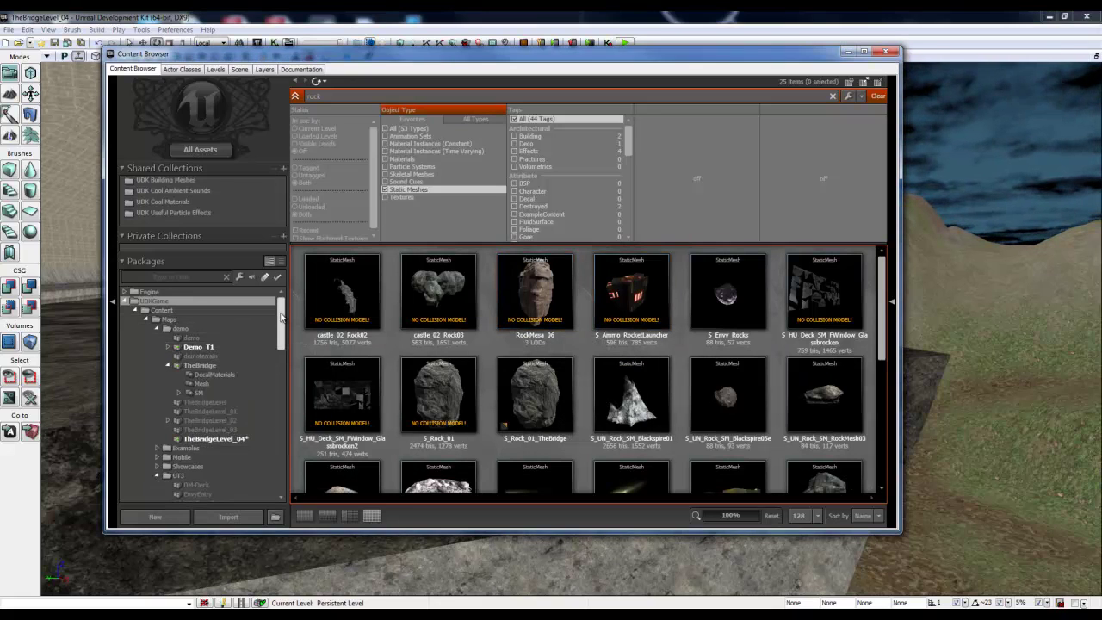
- Filter the package list by "the" and look through TheBridge and its groups for the rock copy
left_click_drag(281, 317, 262, 343)
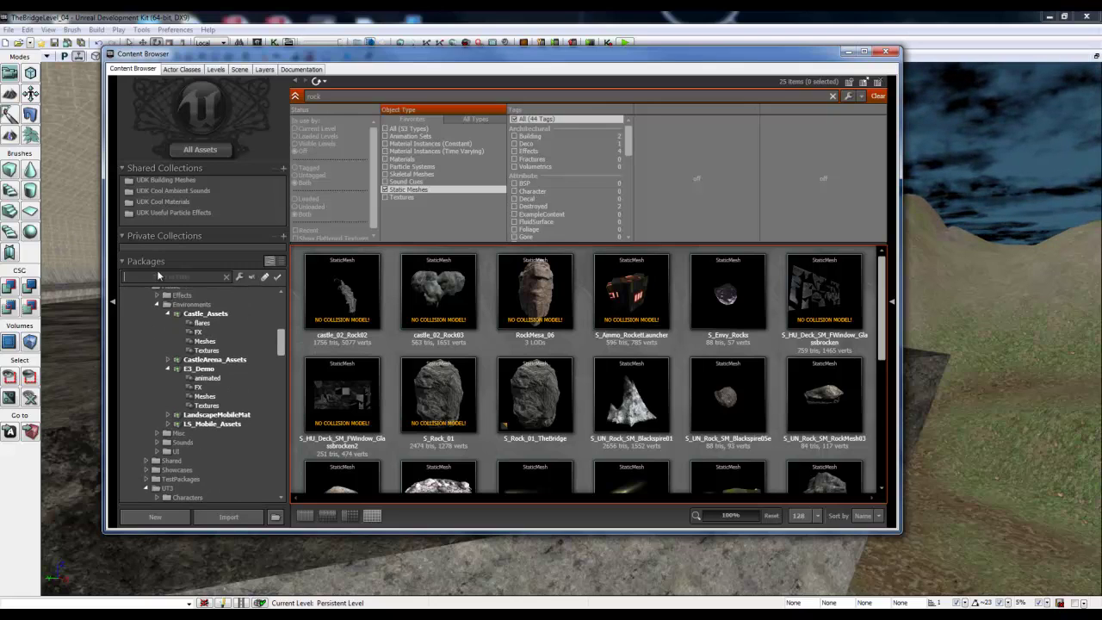
type("the")
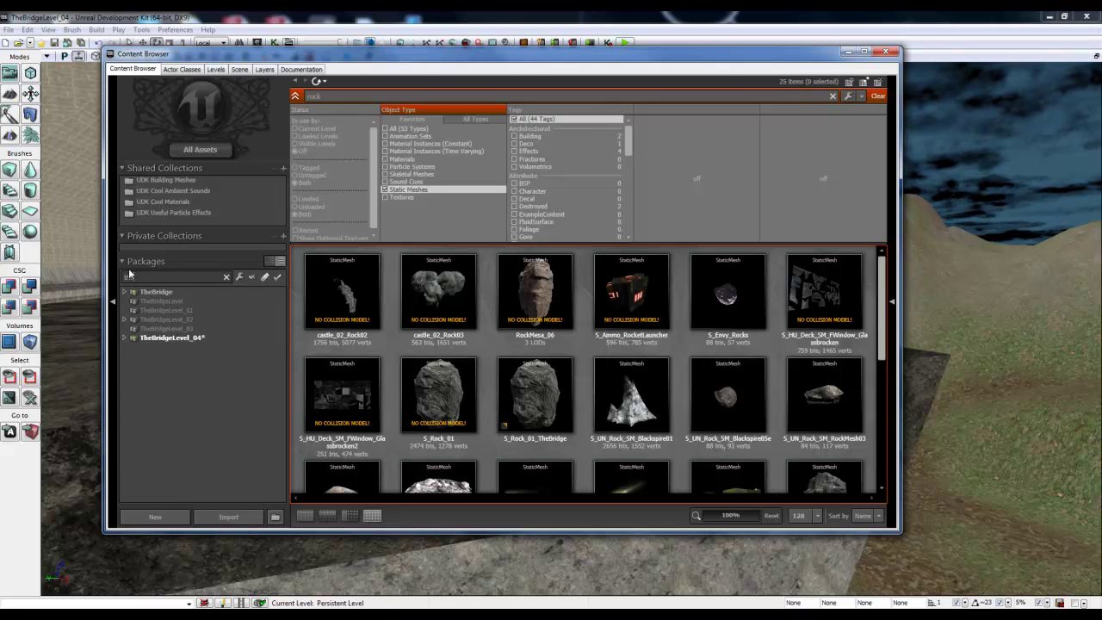
left_click(124, 292)
left_click(165, 310)
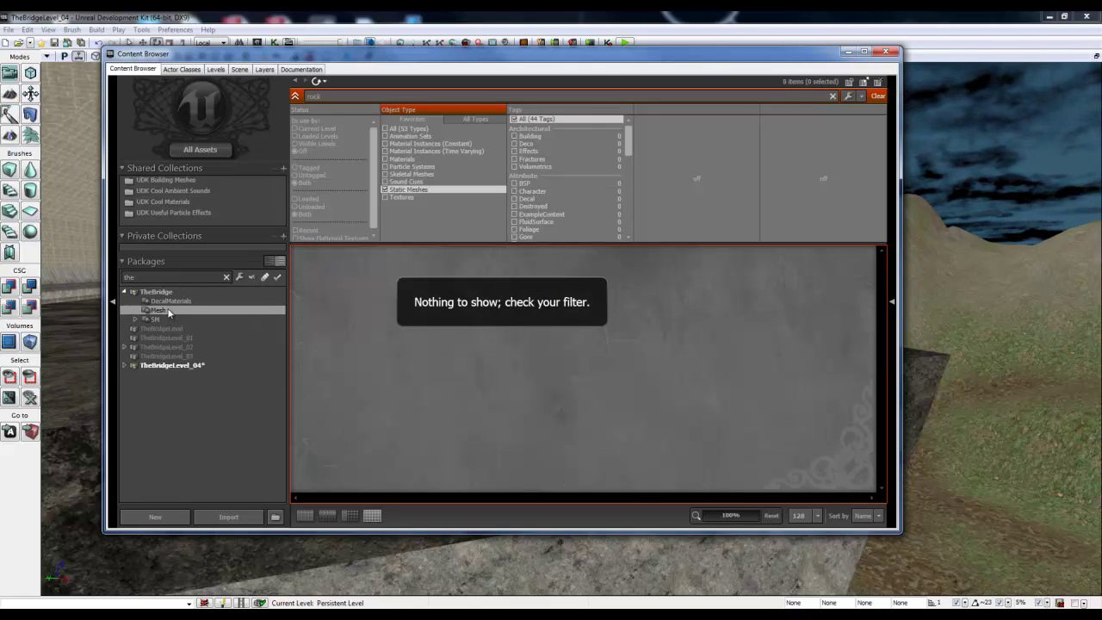
left_click(169, 301)
left_click(160, 310)
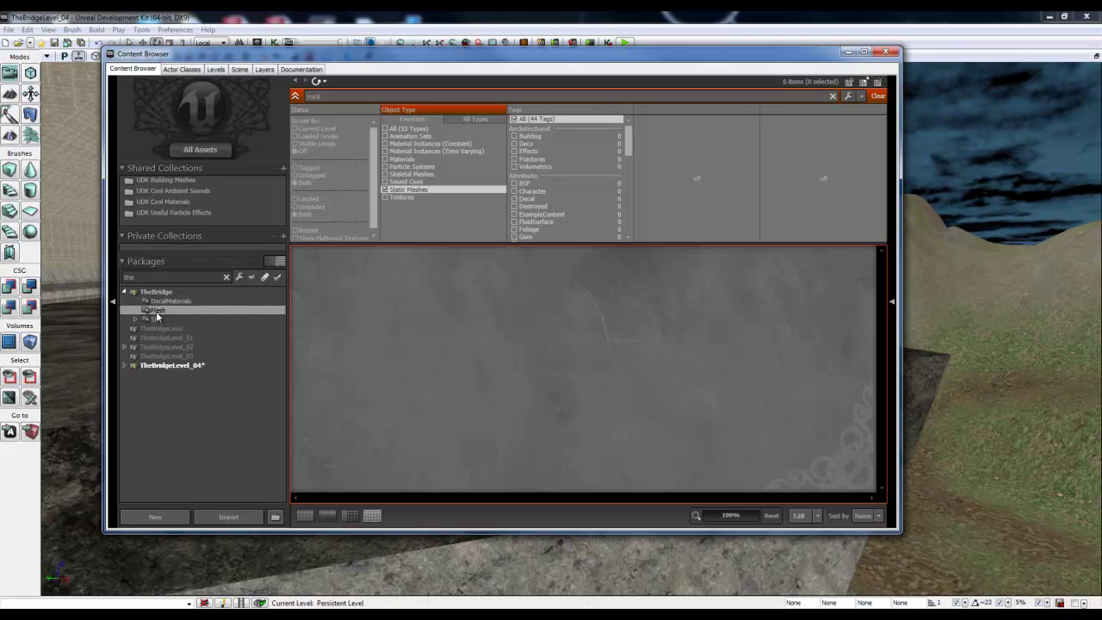
left_click(134, 318)
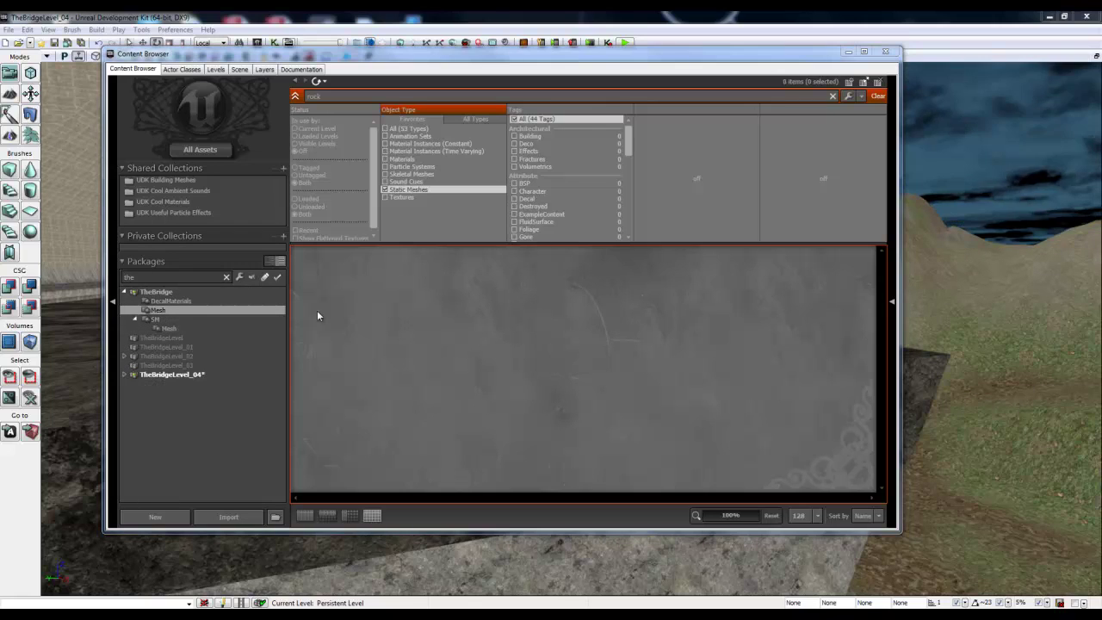
left_click(159, 291)
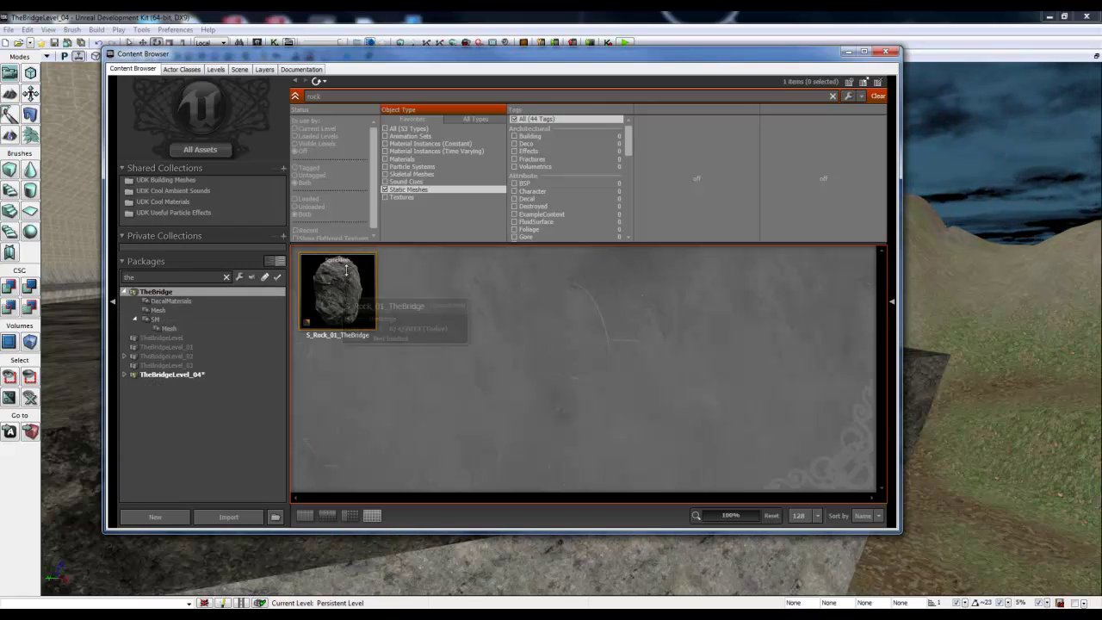
- Move S_Rock_01_TheBridge into the Mesh group of package TheBridge, with saving of packages enabled
left_click(338, 297)
right_click(339, 305)
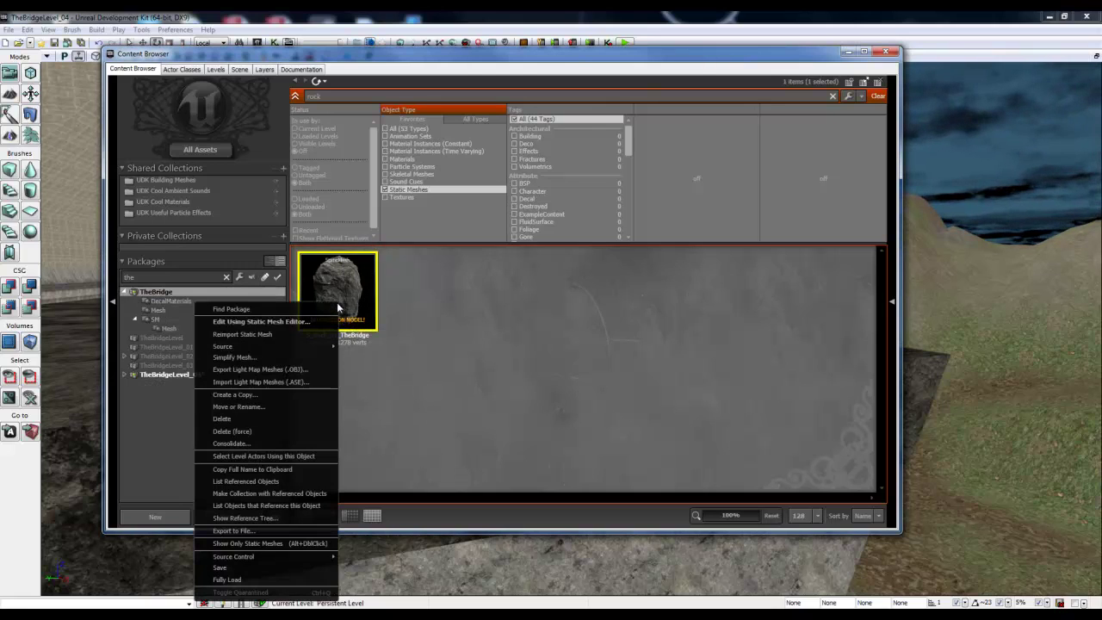
left_click(284, 407)
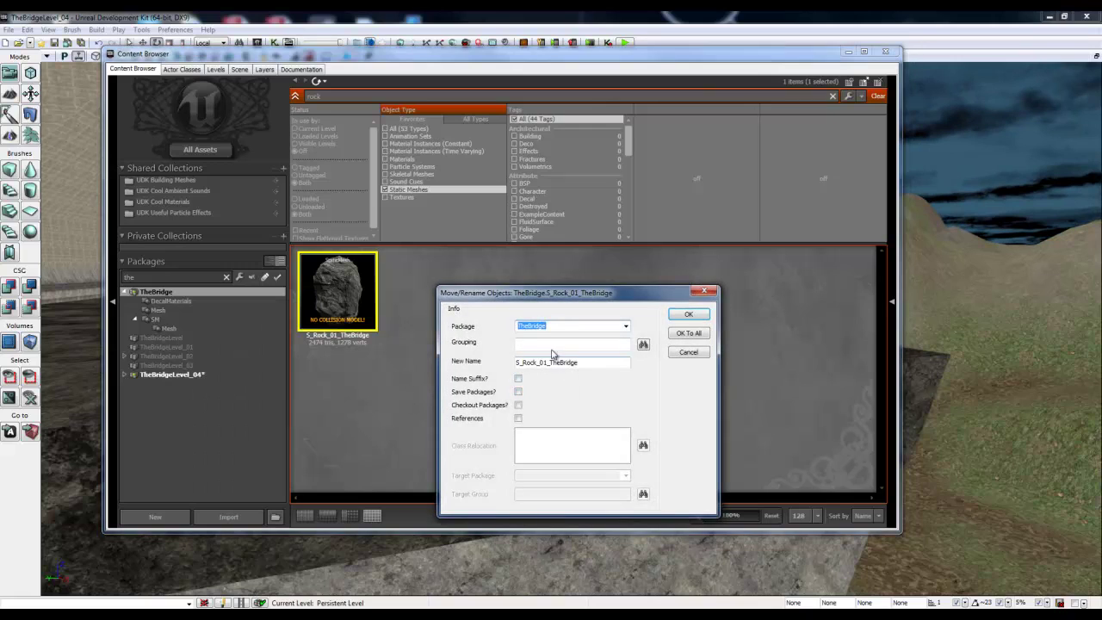
left_click(549, 344)
left_click(643, 344)
left_click(483, 306)
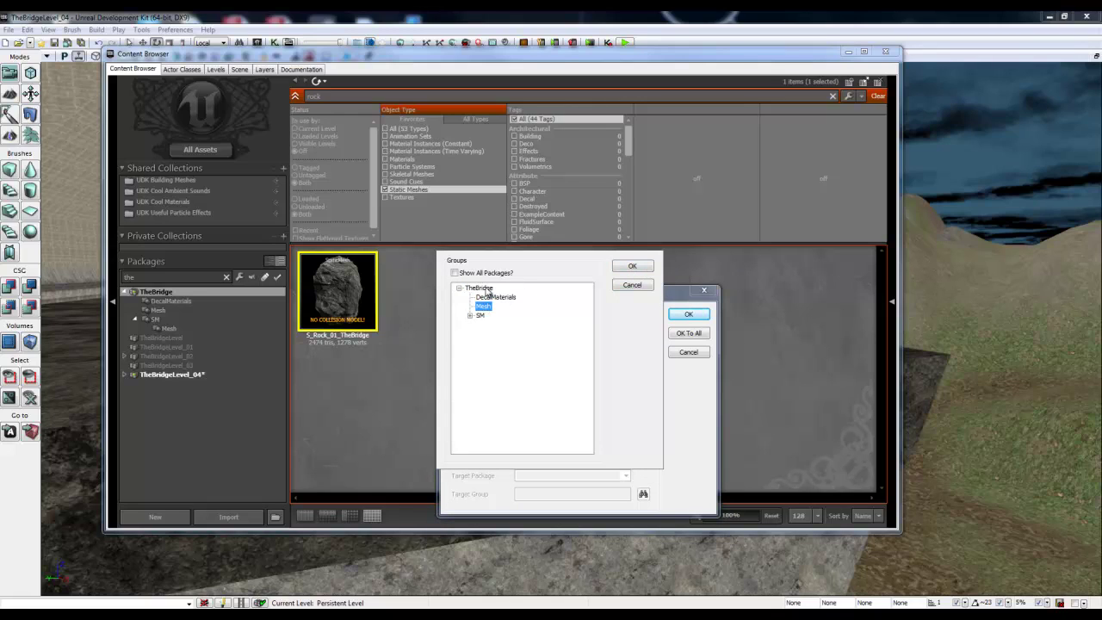
left_click(485, 289)
left_click(483, 306)
left_click(632, 268)
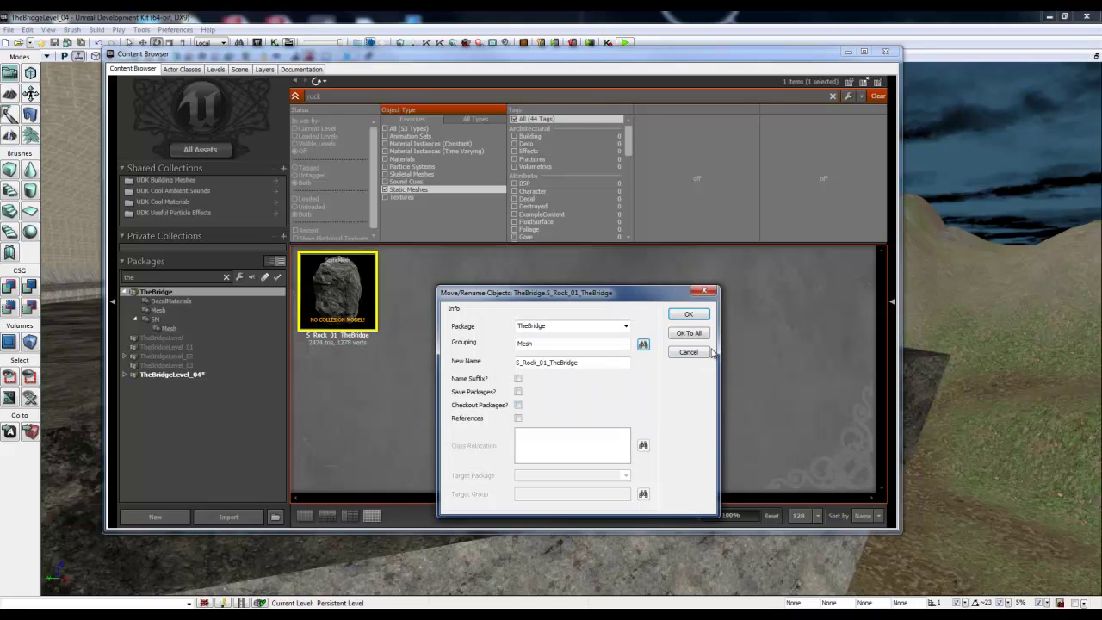
left_click(518, 392)
left_click(689, 314)
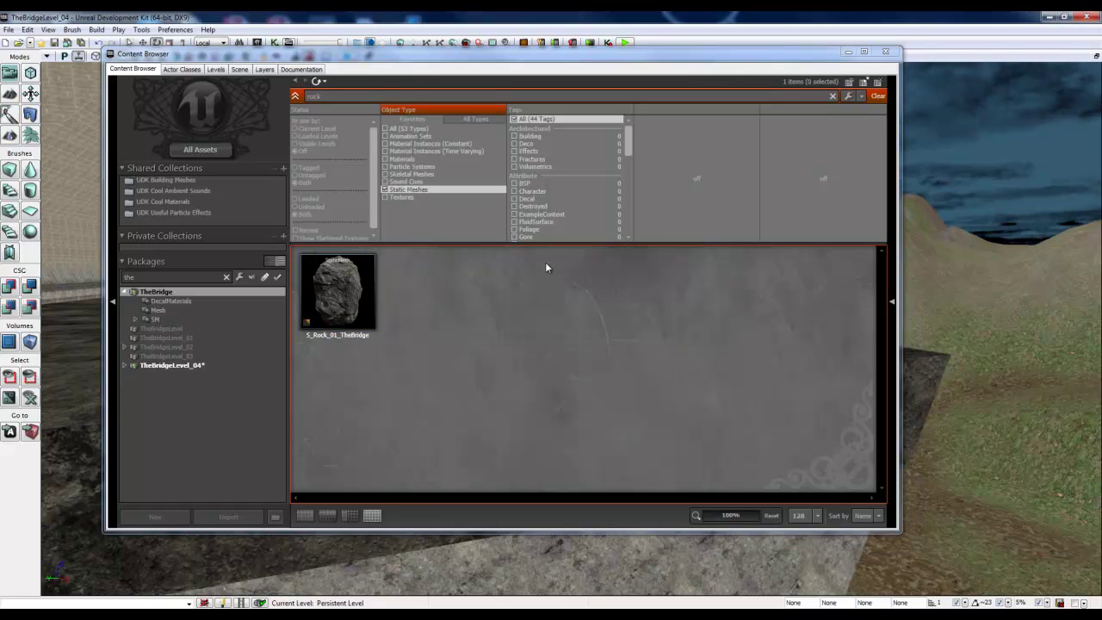
- Compare the contents of TheBridge with its DecalMaterials and Mesh groups to check where the rock is stored
left_click(160, 310)
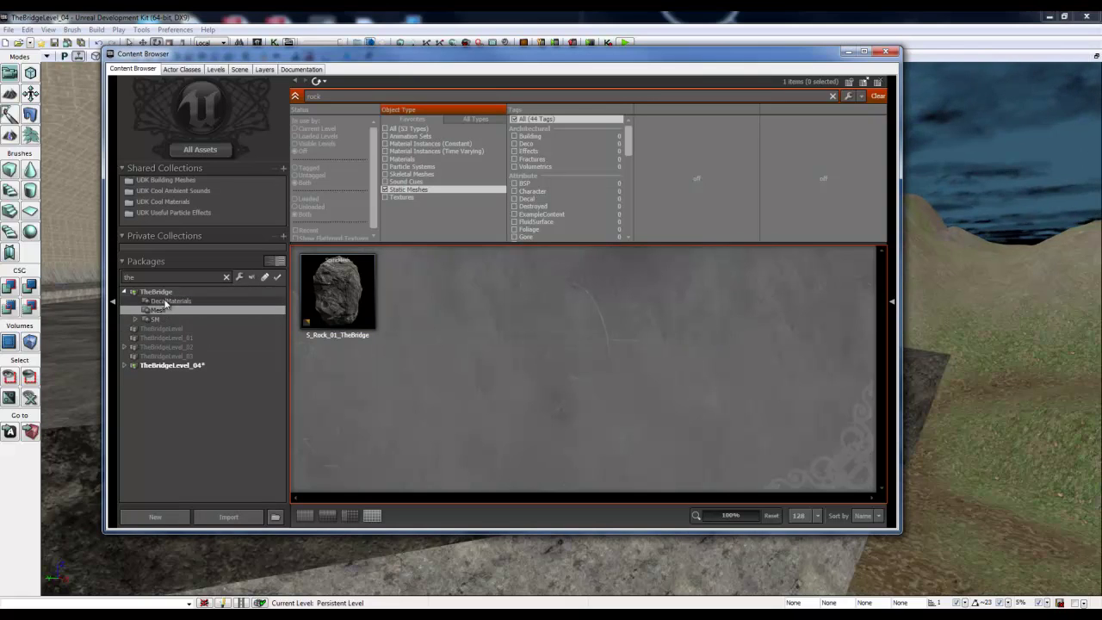
left_click(156, 292)
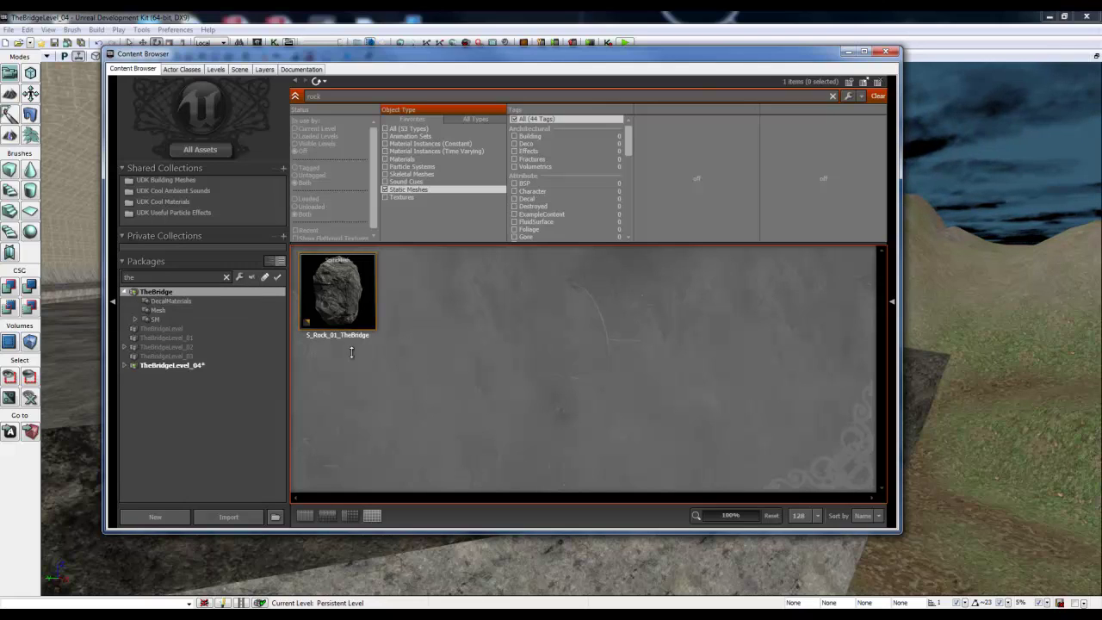
left_click(154, 292)
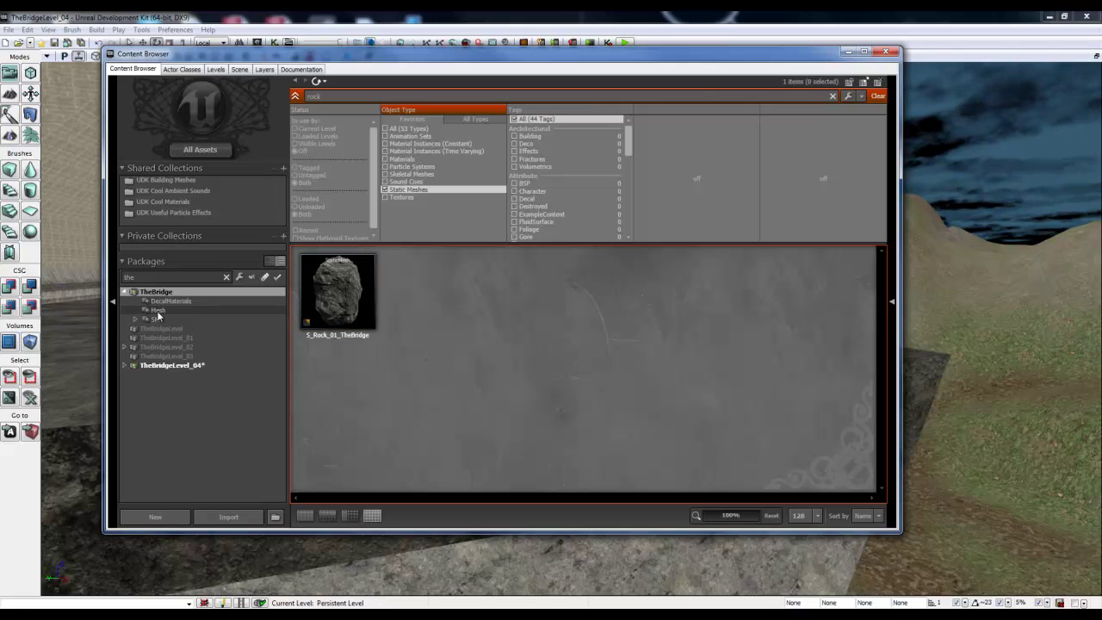
left_click(169, 300)
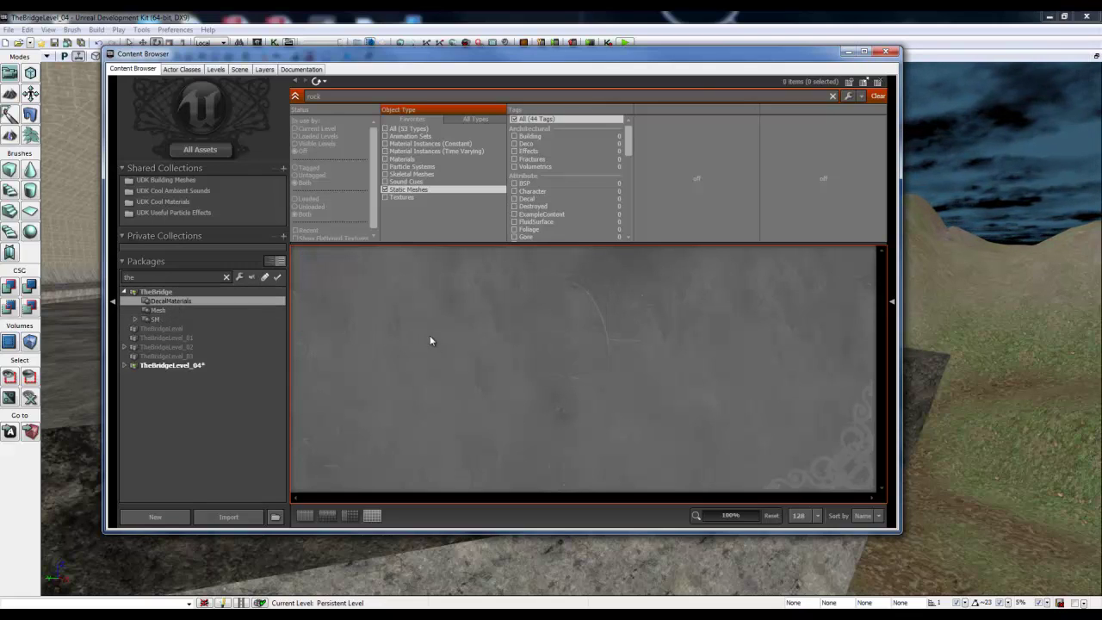
left_click(172, 309)
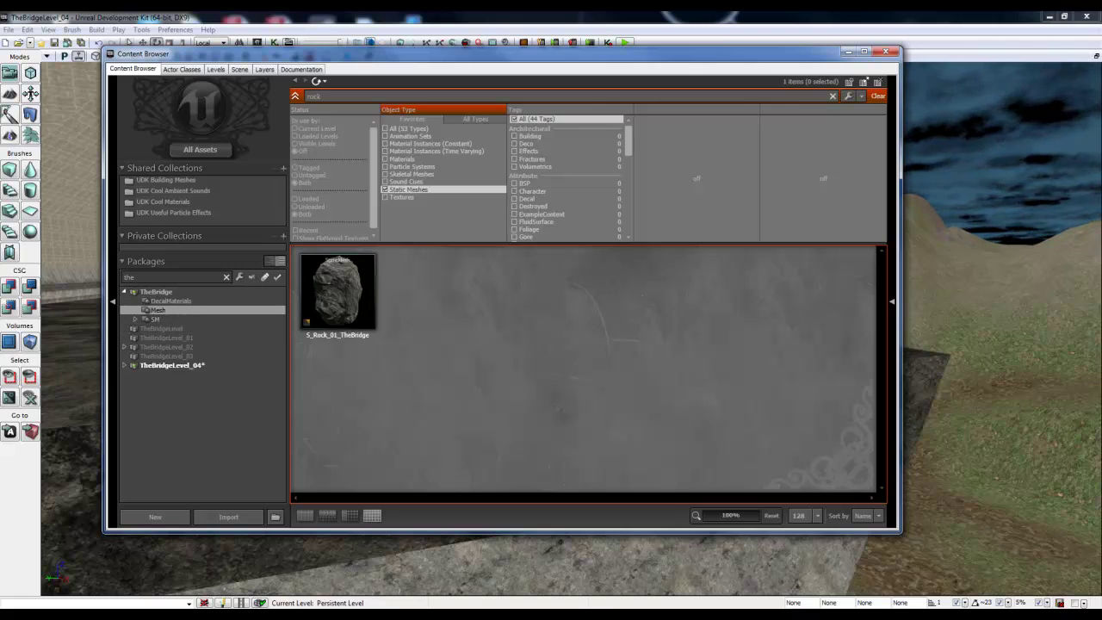
- Clear the "rock" search so that all static meshes in TheBridge's Mesh group are listed
left_click(66, 345)
left_click(339, 95)
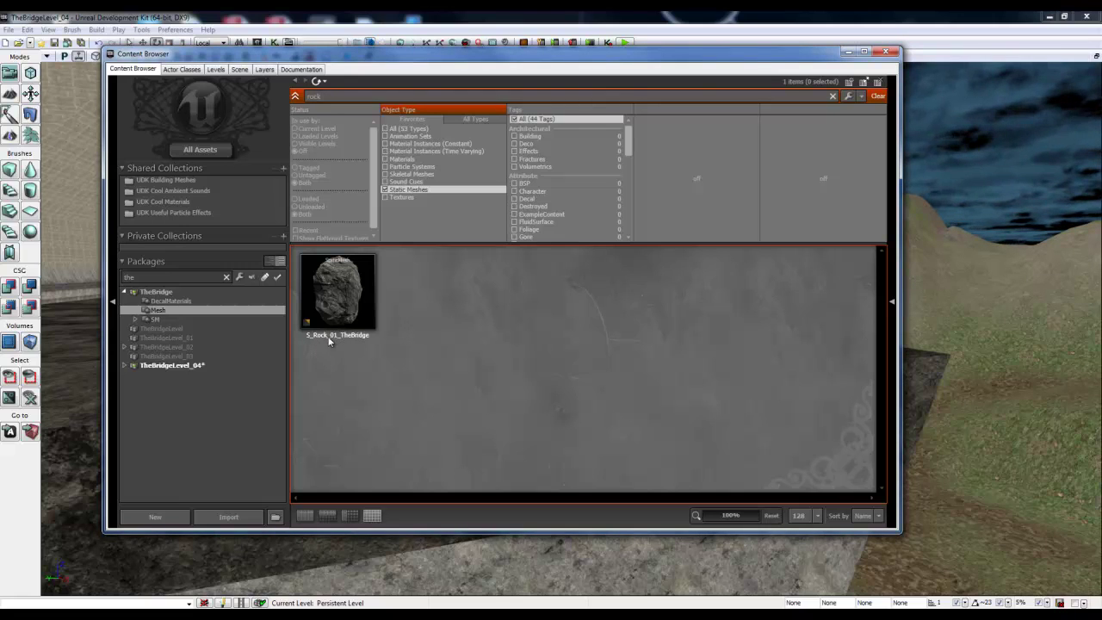
left_click(831, 97)
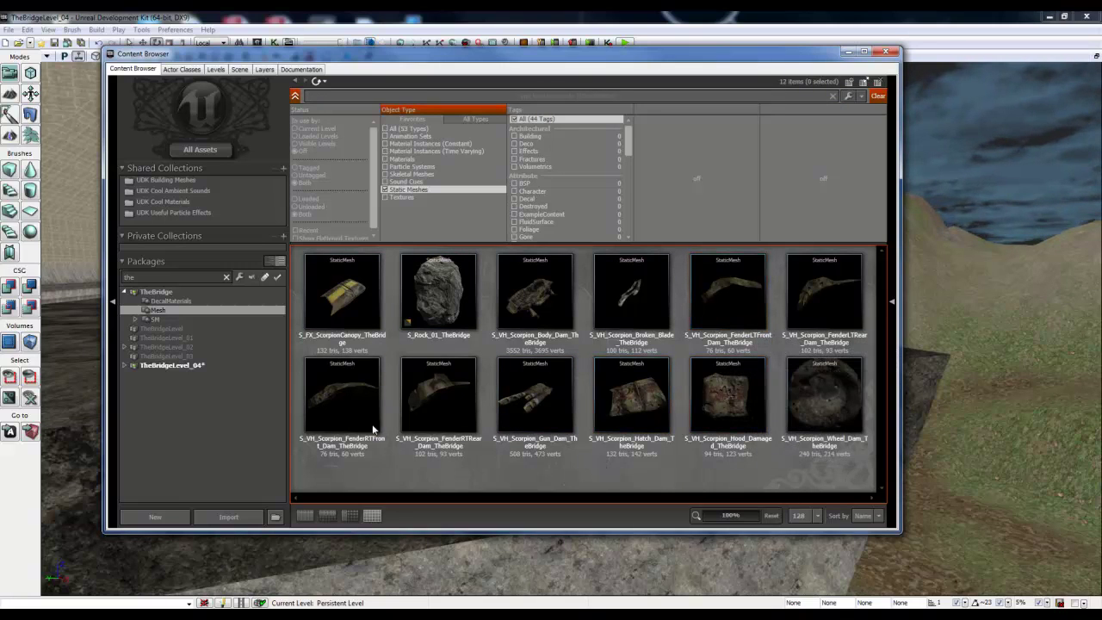
- Open S_Rock_01_TheBridge in the Static Mesh Editor and examine the rock from several sides
left_click(448, 294)
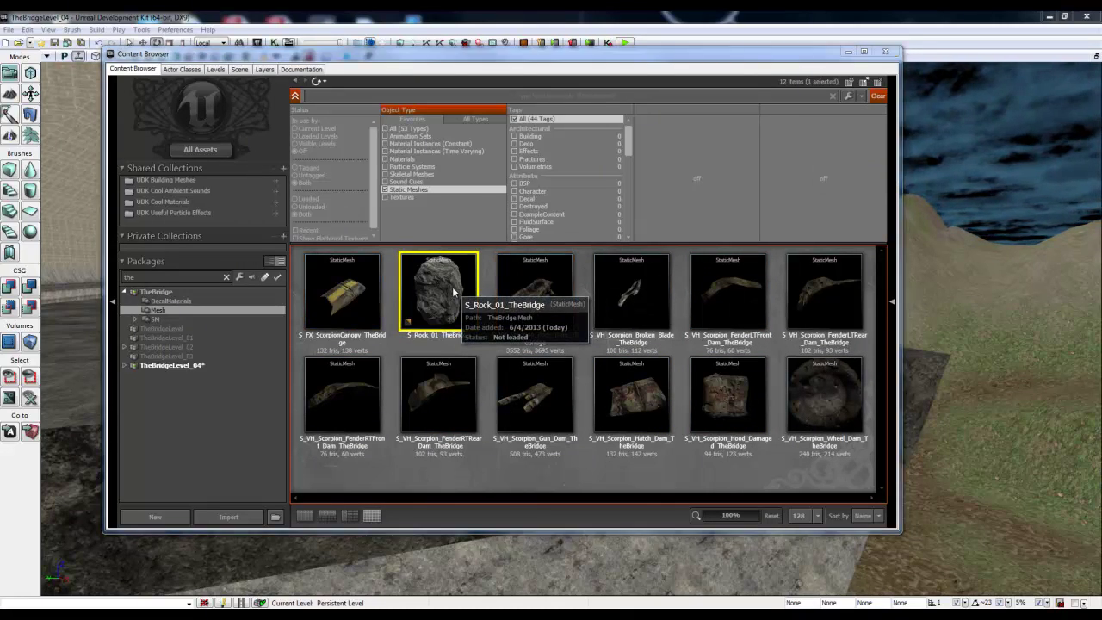
double_click(451, 287)
left_click_drag(527, 265, 482, 349)
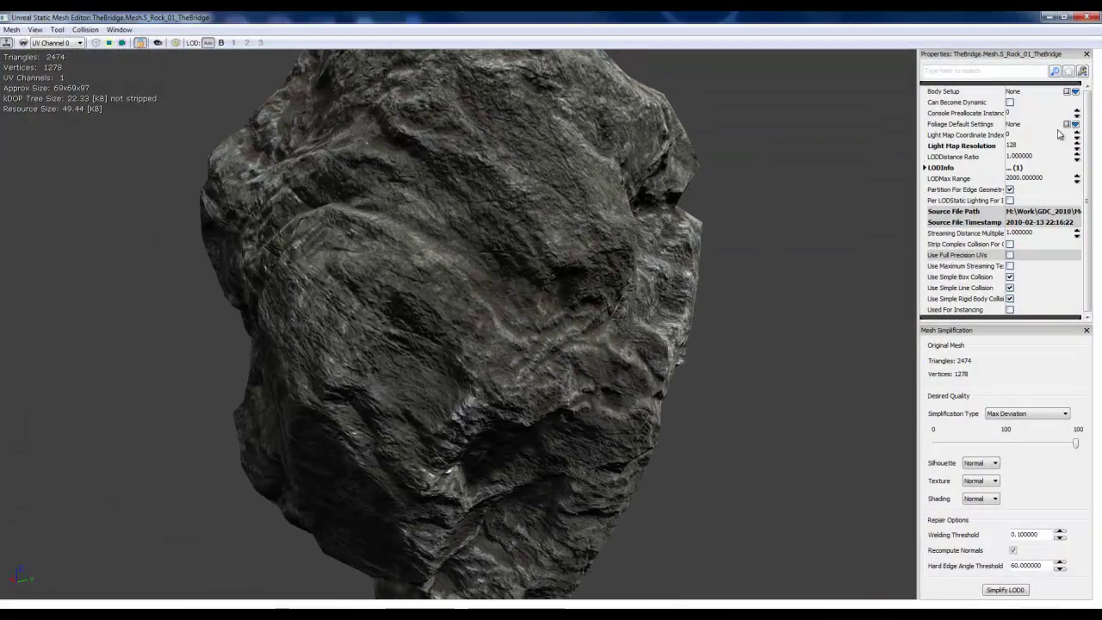
left_click(1087, 17)
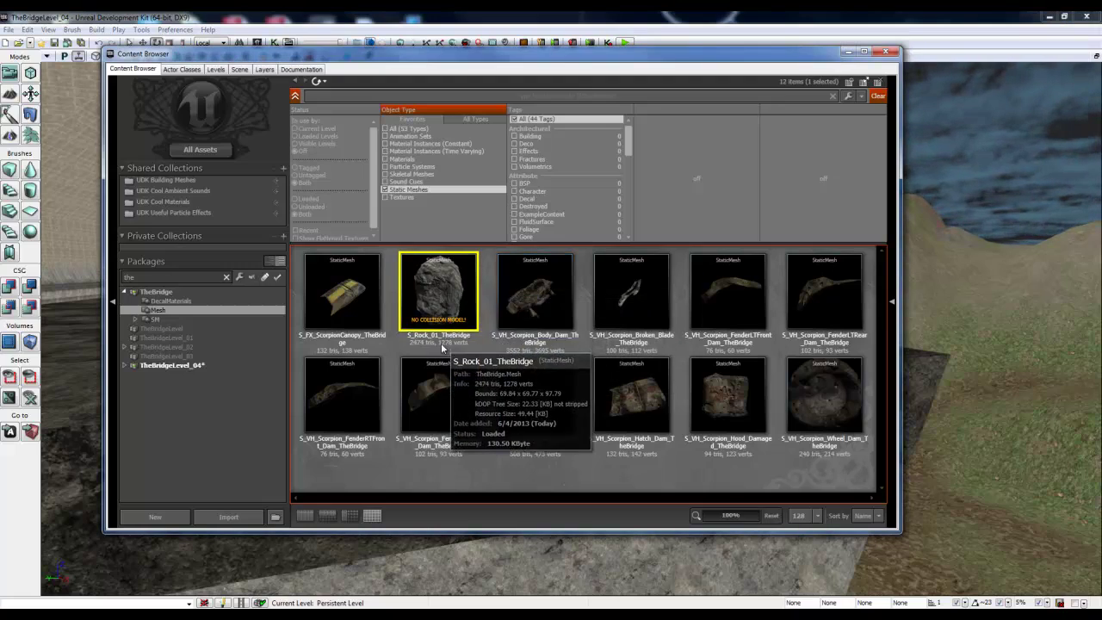
double_click(441, 283)
left_click_drag(587, 302, 662, 266)
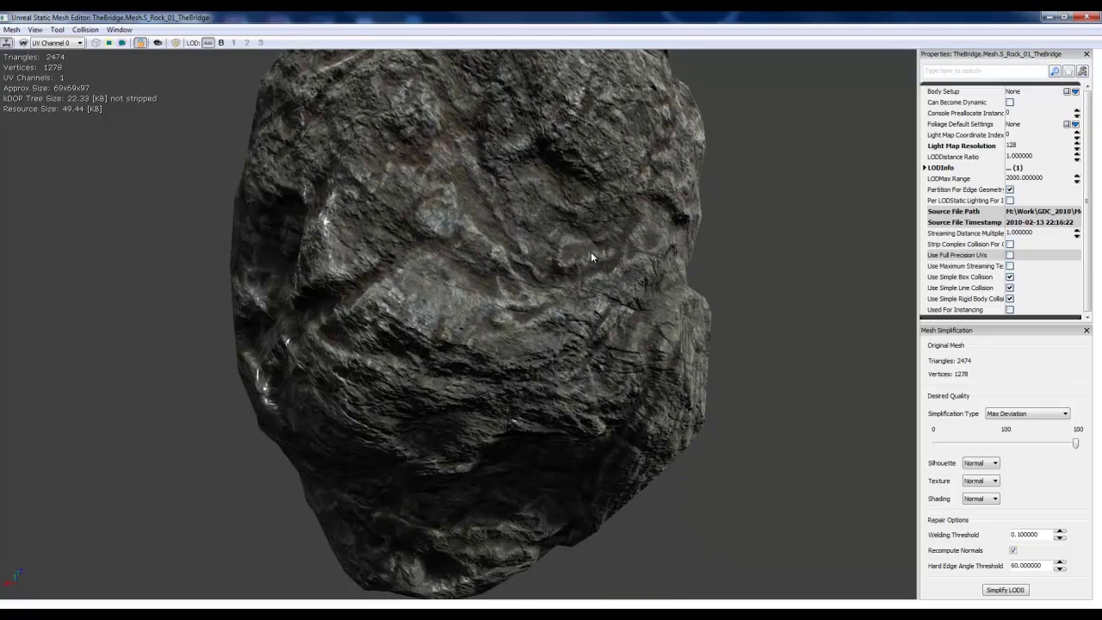
left_click_drag(590, 256, 813, 155)
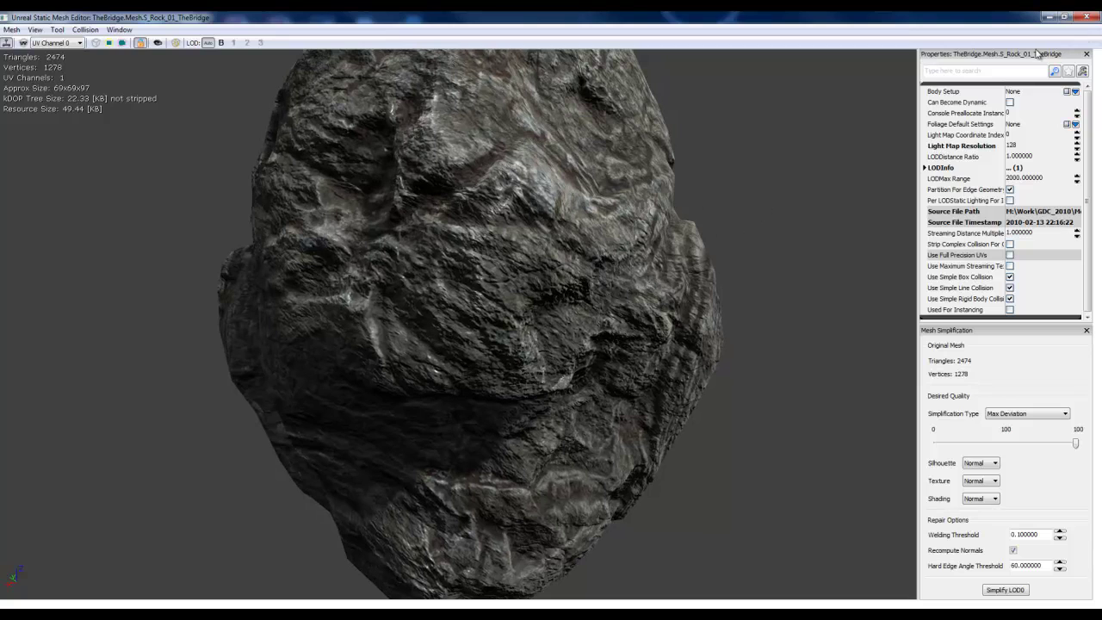
left_click_drag(680, 179, 165, 160)
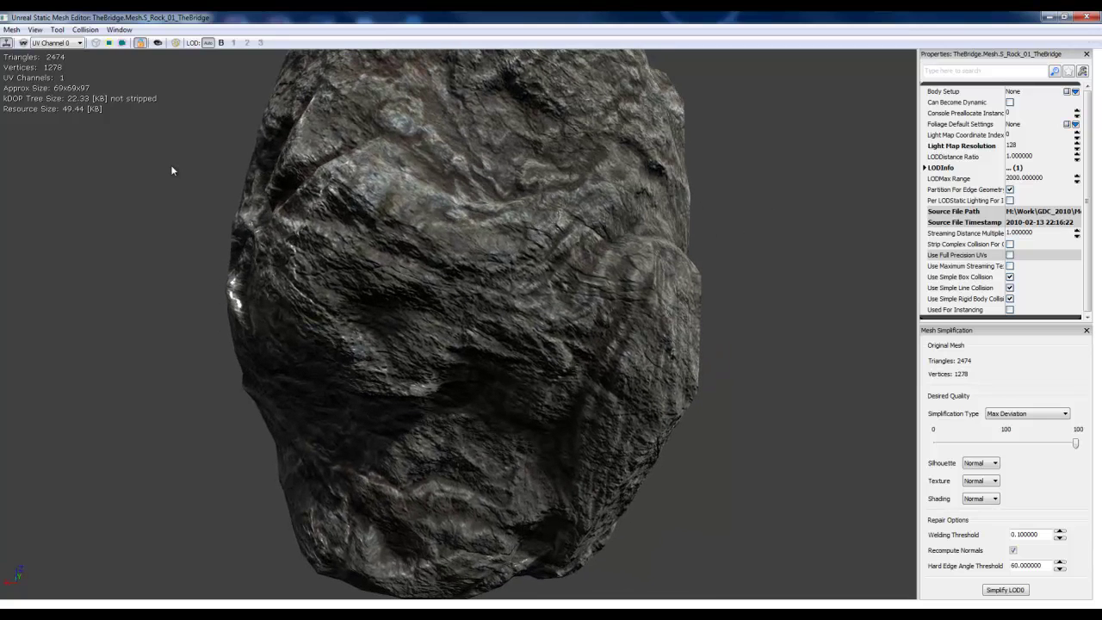
left_click_drag(492, 310, 481, 282)
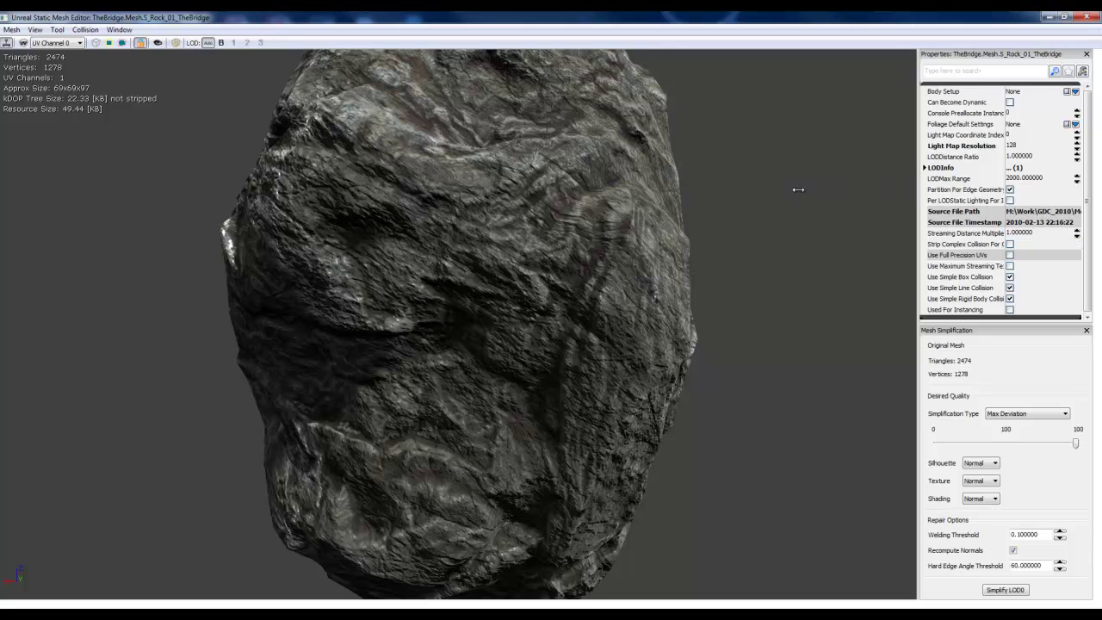
- Widen the mesh properties and expand LODInfo down to the first element's material settings
left_click_drag(798, 190, 804, 193)
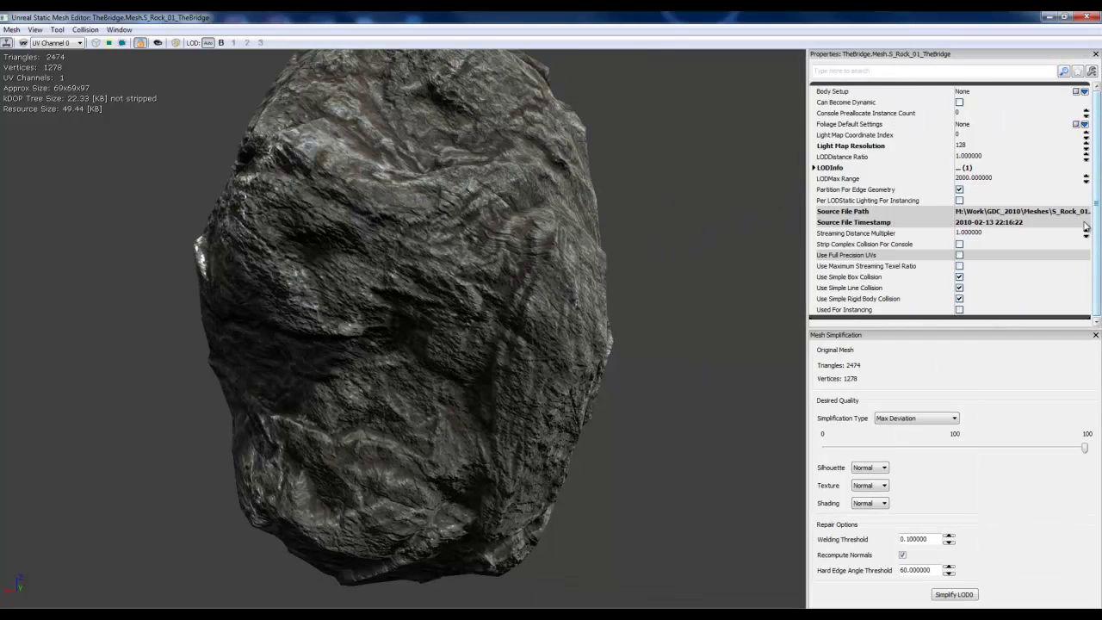
left_click(813, 166)
left_click(822, 179)
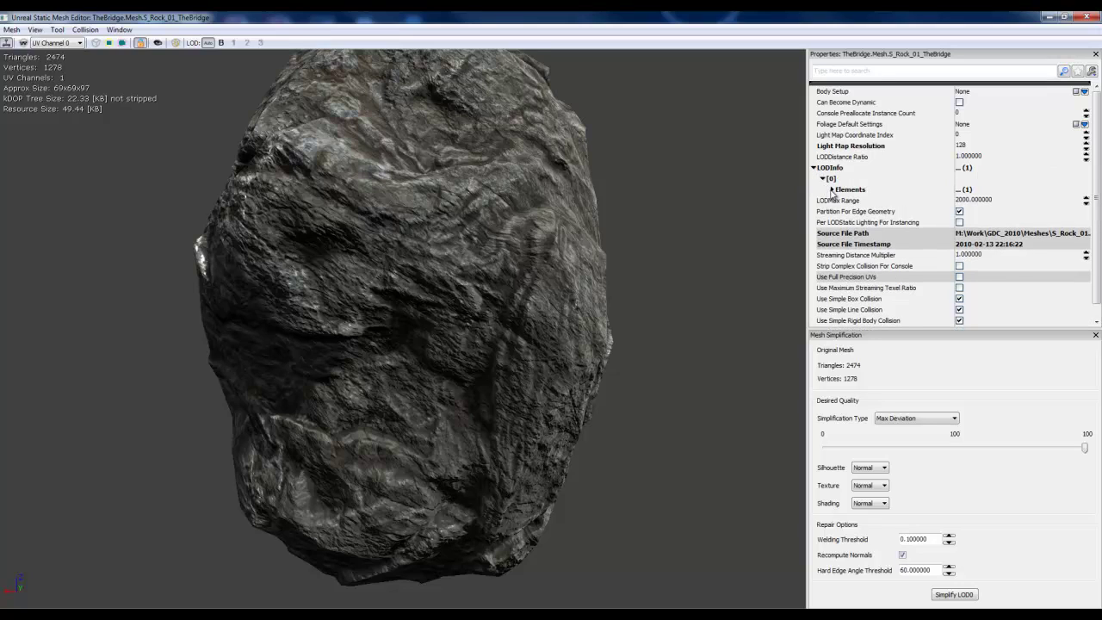
left_click(830, 189)
left_click(840, 200)
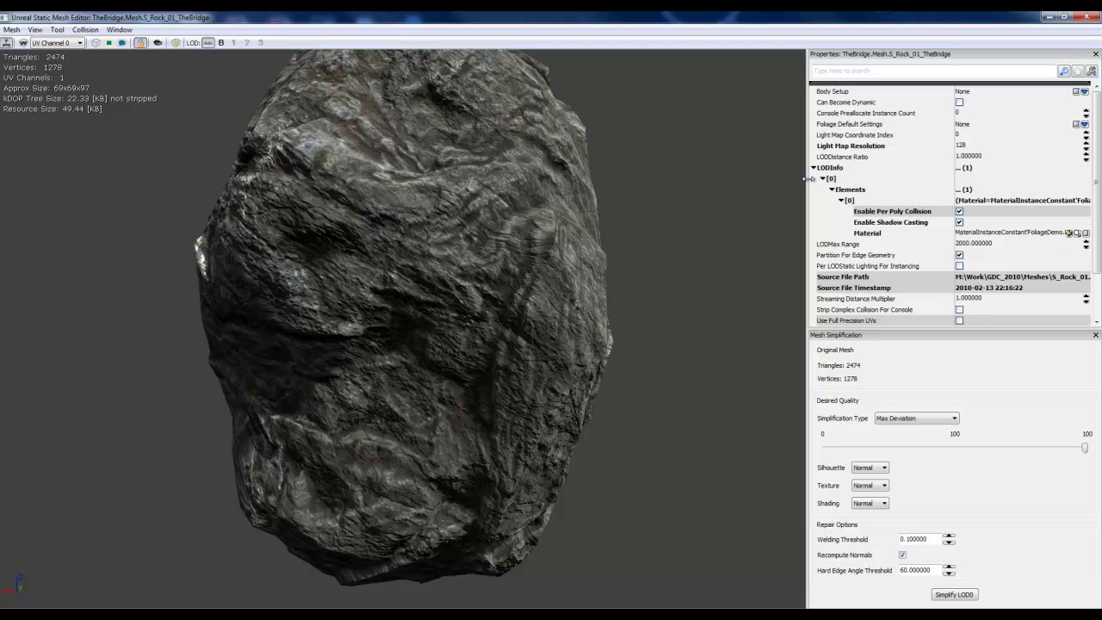
left_click_drag(806, 178, 738, 174)
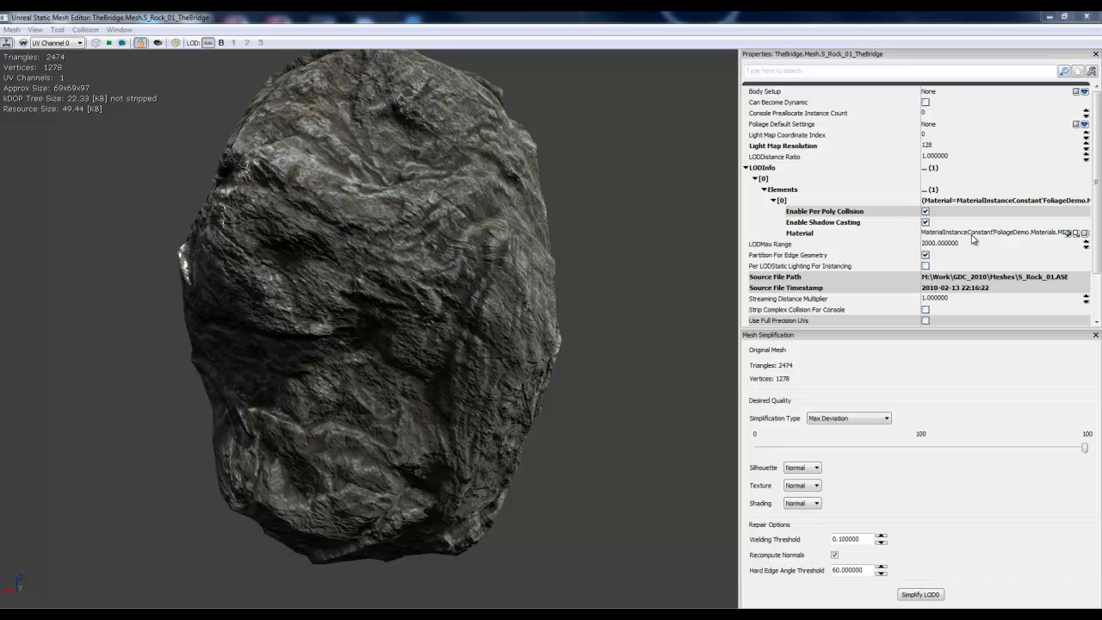
- Examine the full path of the material assigned to the rock, and minimize the Static Mesh Editor to return to the Content Browser
left_click(1067, 233)
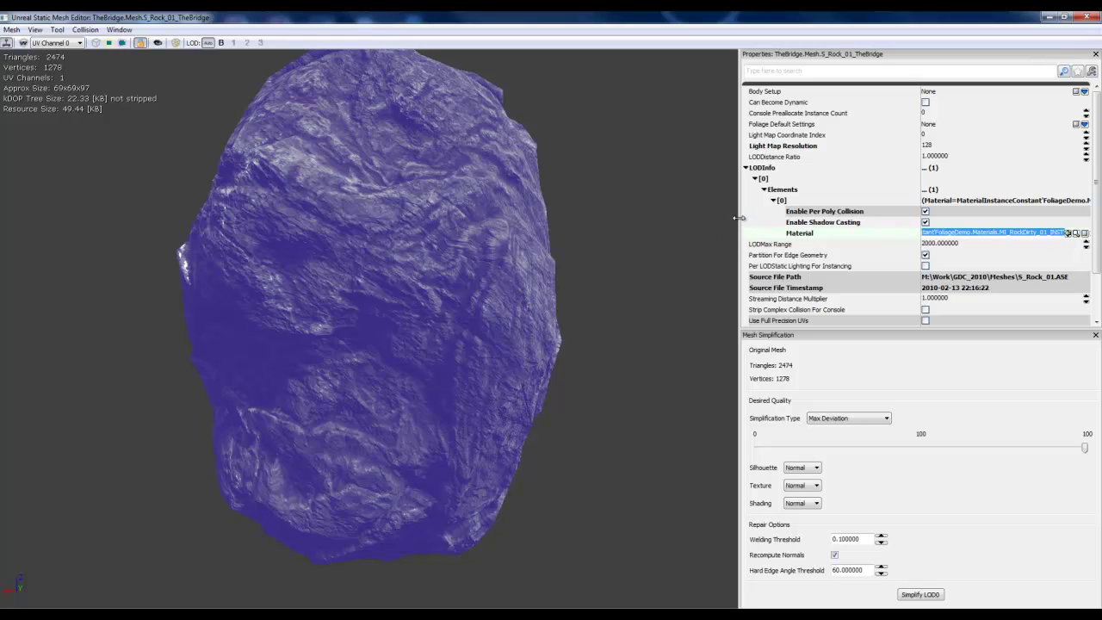
left_click_drag(738, 217, 648, 217)
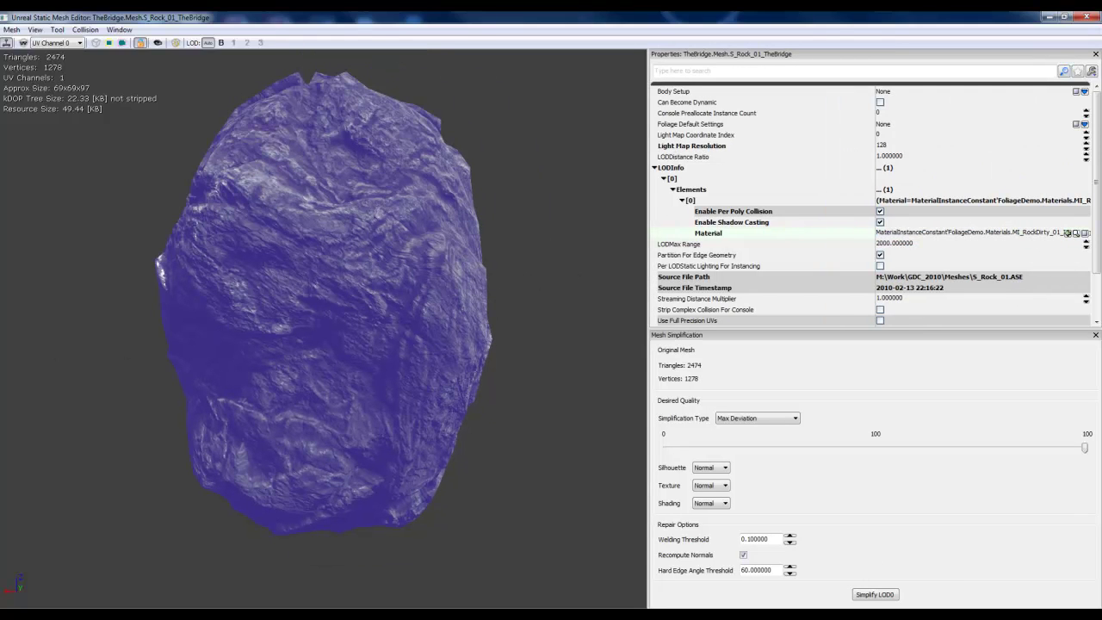
left_click(1049, 16)
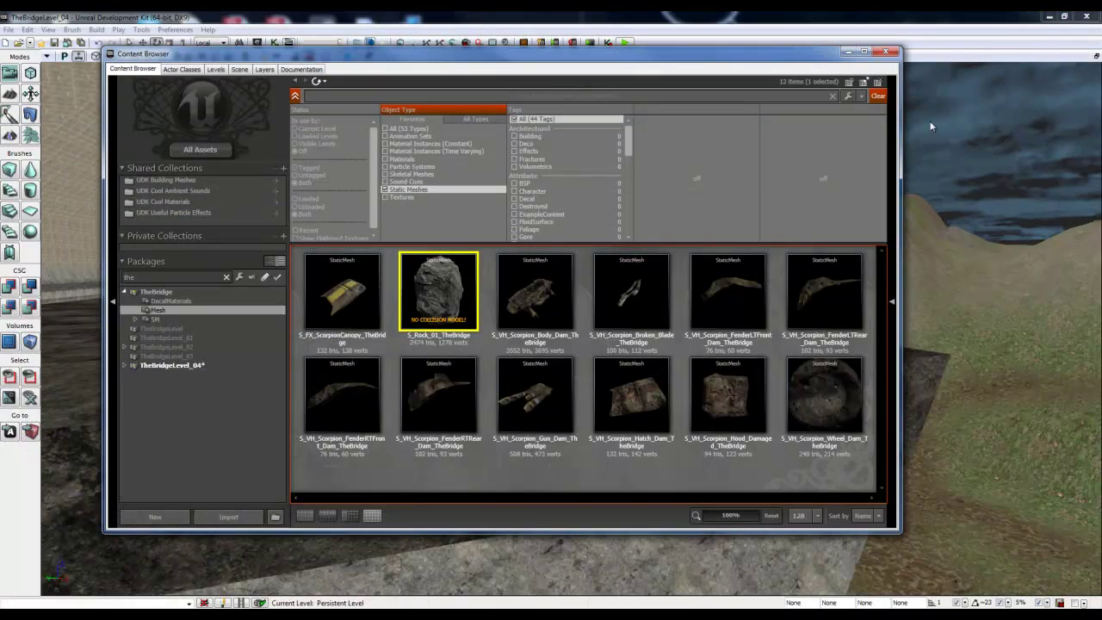
- Check the surface properties of the road's broken front edge in the level, and close them
left_click(848, 51)
left_click_drag(697, 411, 697, 408)
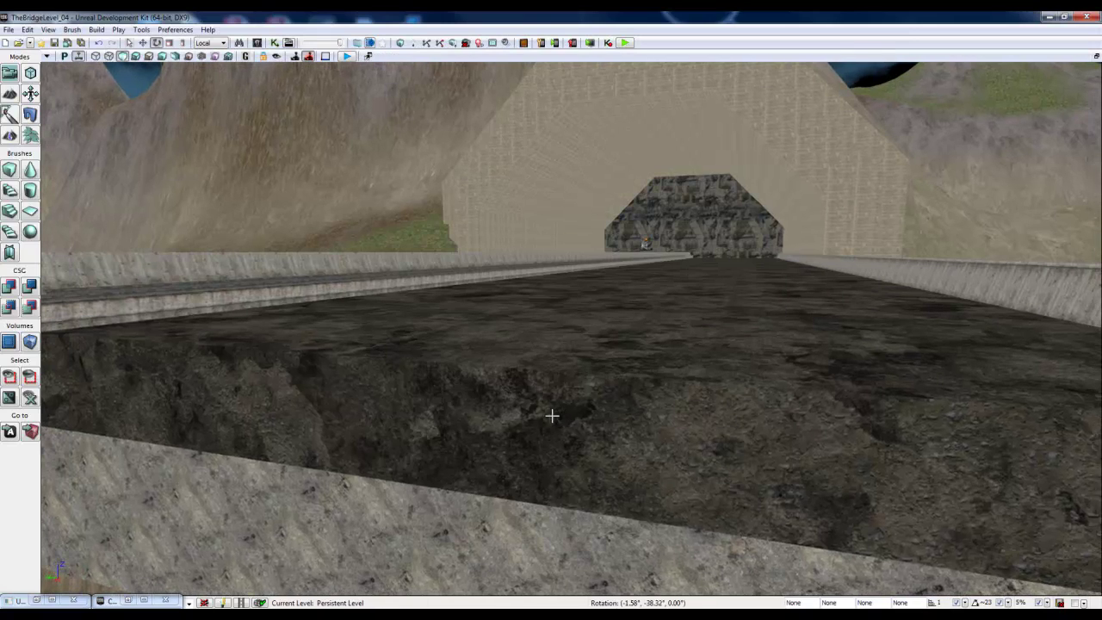
left_click(623, 406)
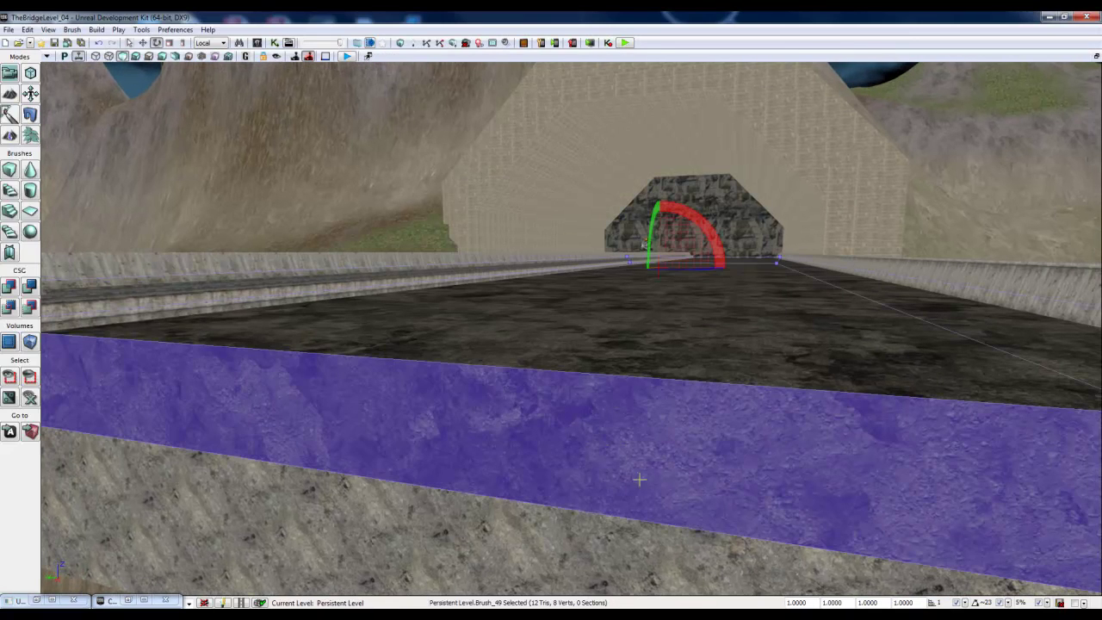
double_click(662, 446)
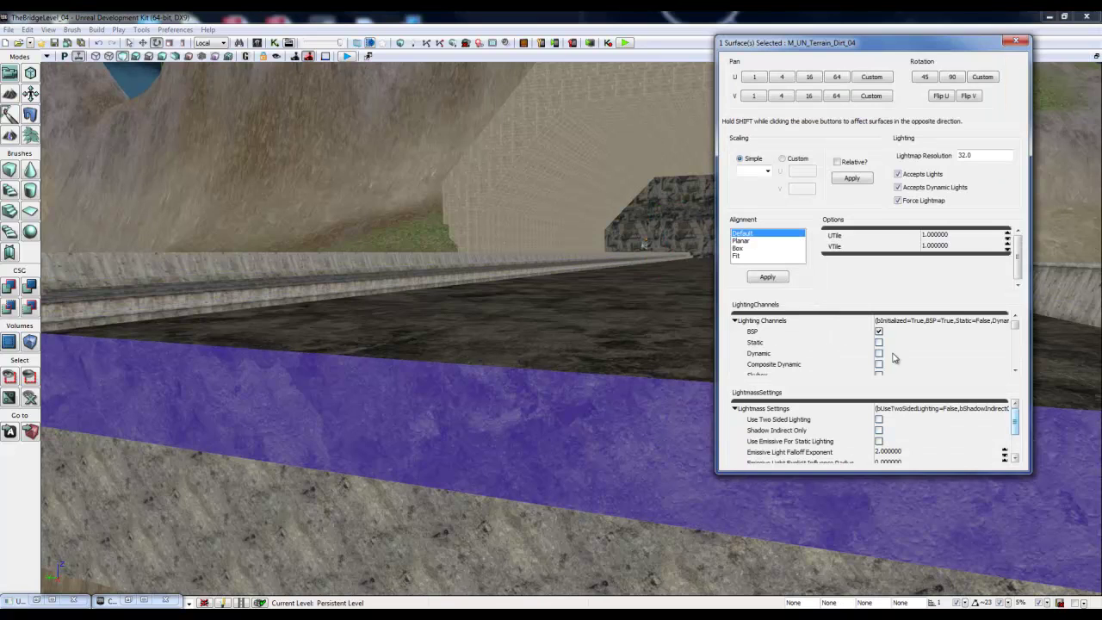
left_click(1015, 43)
- Find the broken edge's material in the Content Browser and examine M_UN_Terrain_Dirt_04 in the Material Editor
right_click(689, 445)
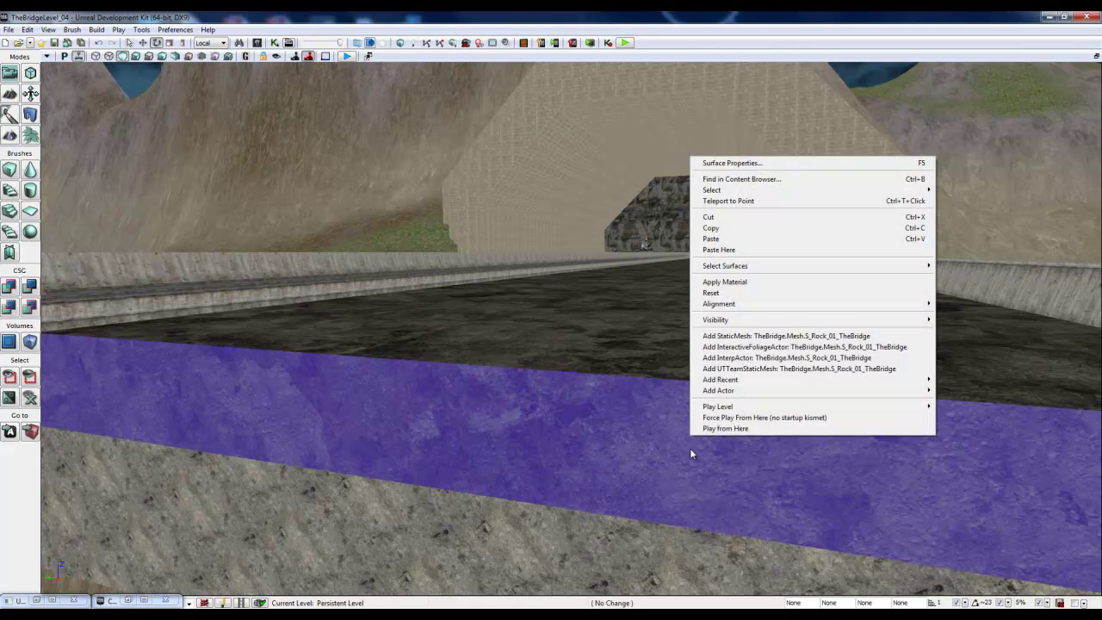
left_click(826, 180)
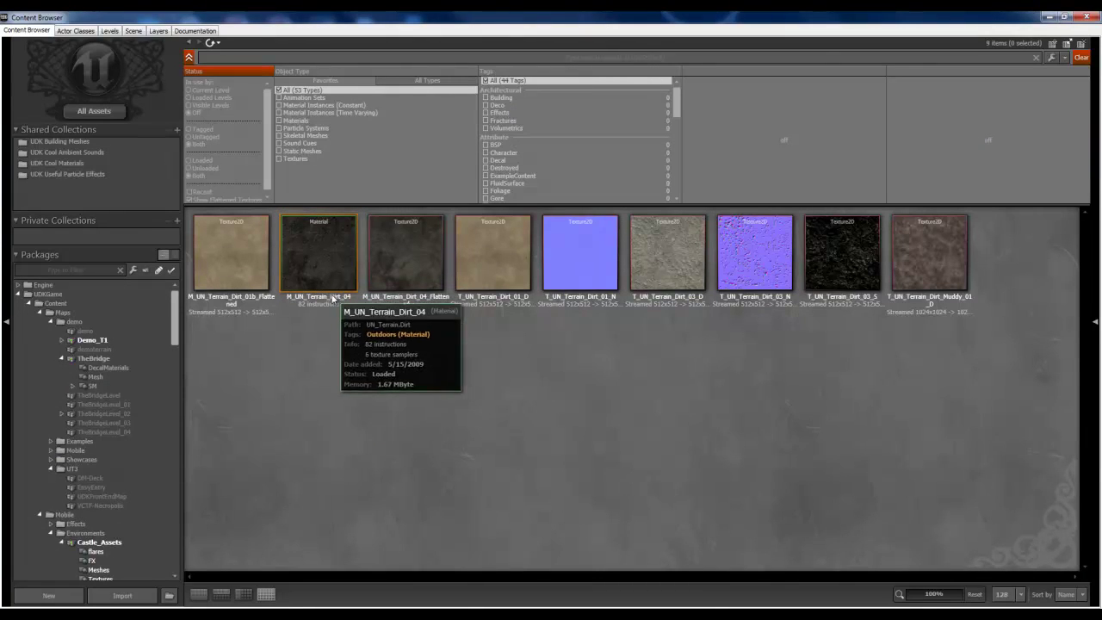
left_click(336, 283)
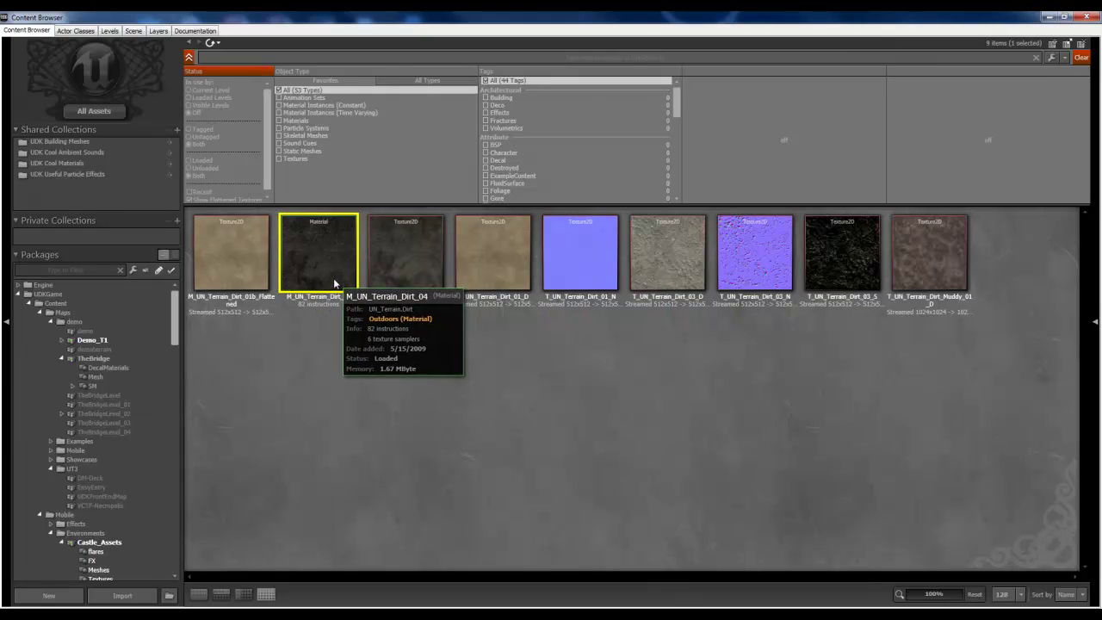
double_click(333, 275)
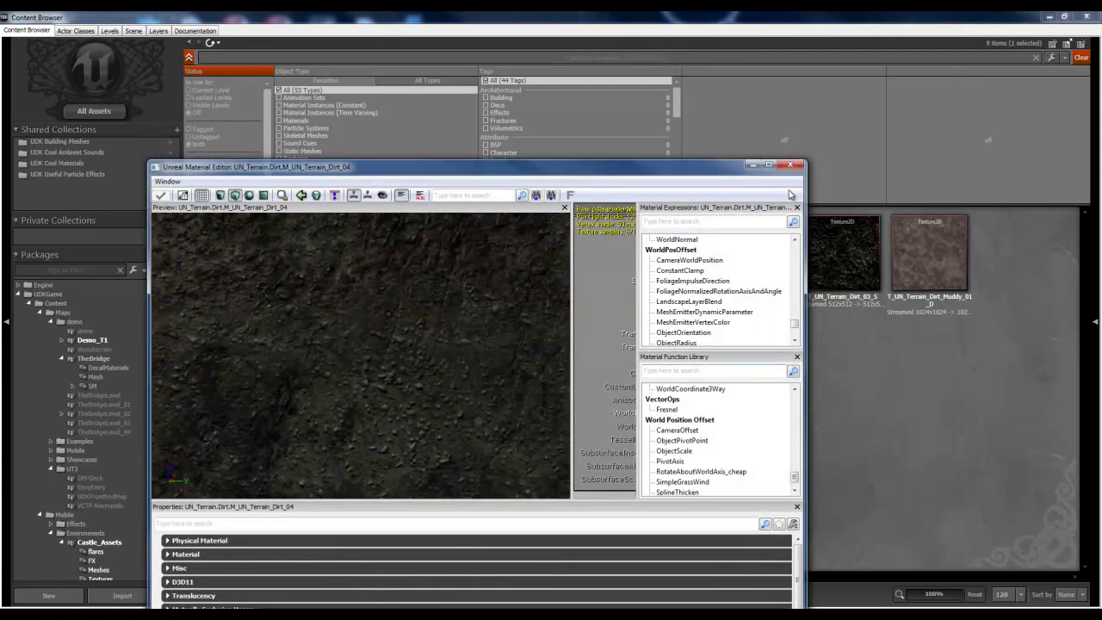
left_click(789, 164)
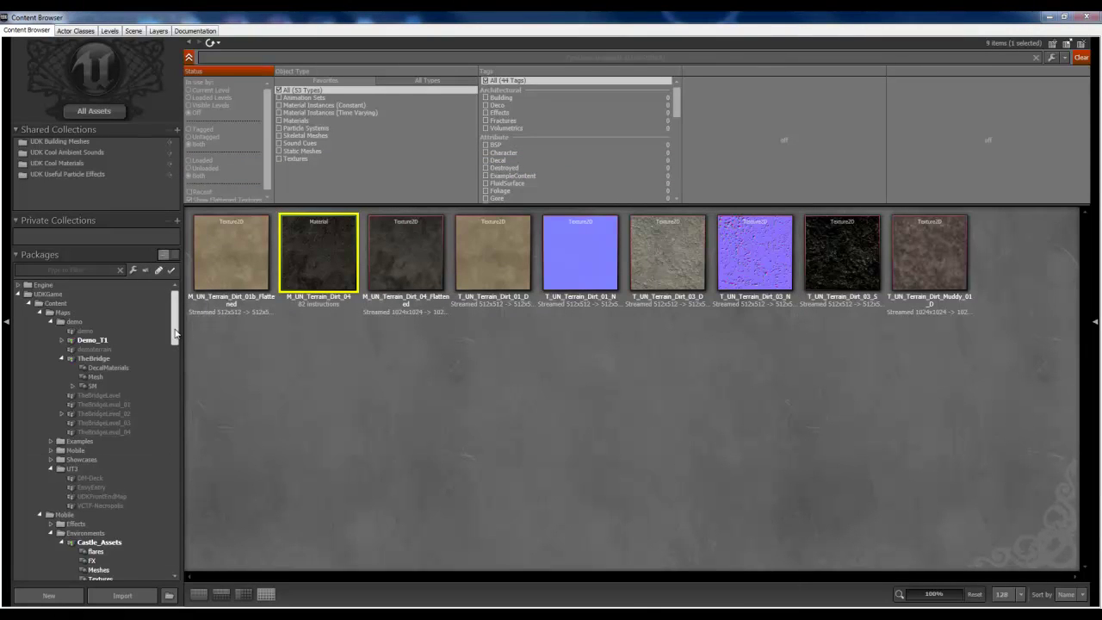
- Copy M_UN_Terrain_Dirt_04 into TheBridge's Materials group as M_UN_Terrain_Dirt_04_TheBridge
left_click_drag(173, 322, 177, 300)
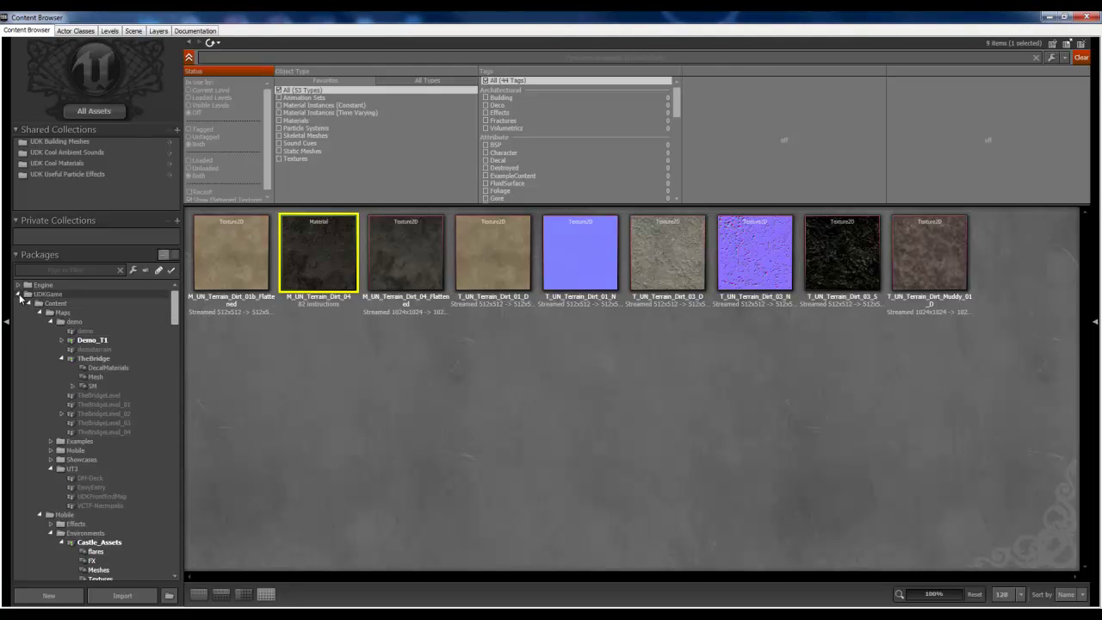
scroll(112, 482, "down", 8)
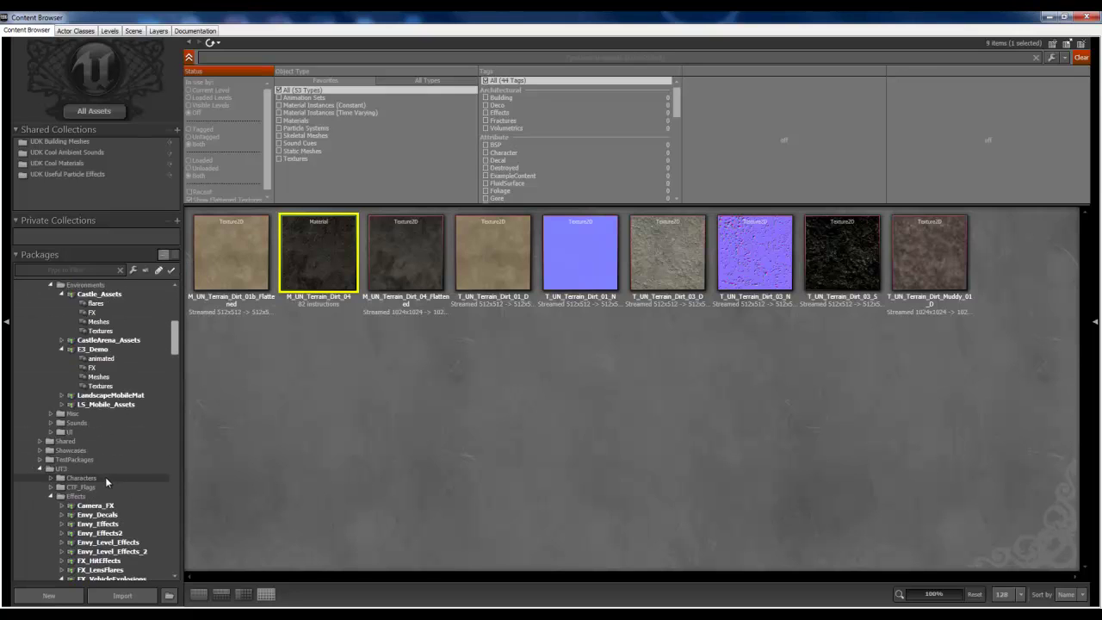
scroll(105, 477, "down", 3)
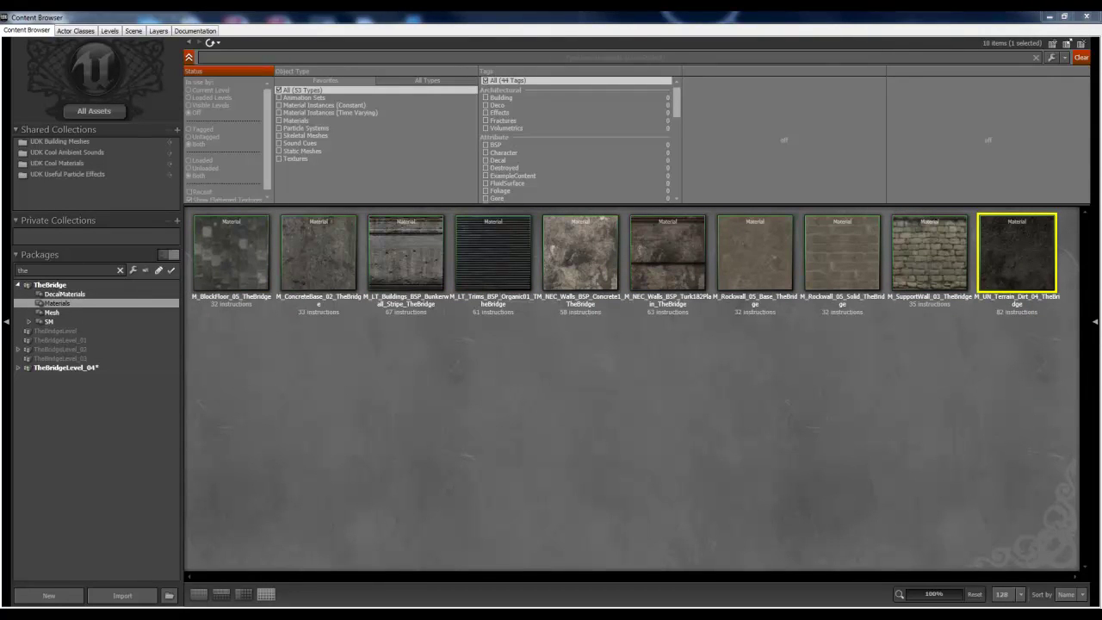
- Apply M_UN_Terrain_Dirt_04_TheBridge to the vertical surface of the broken road edge
left_click(1049, 16)
right_click(635, 426)
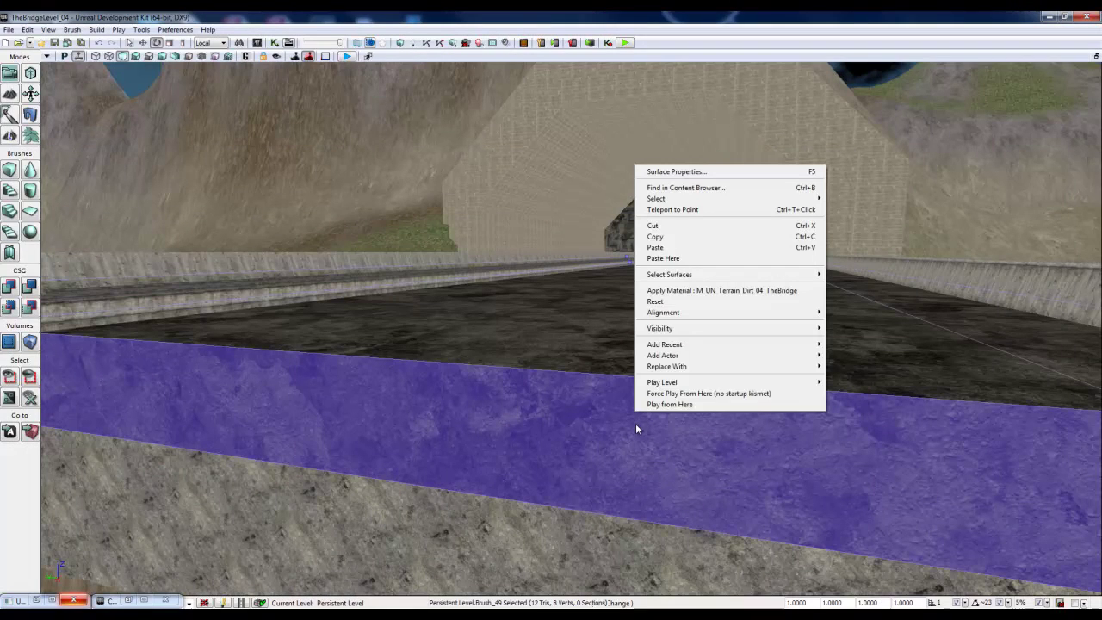
left_click(752, 291)
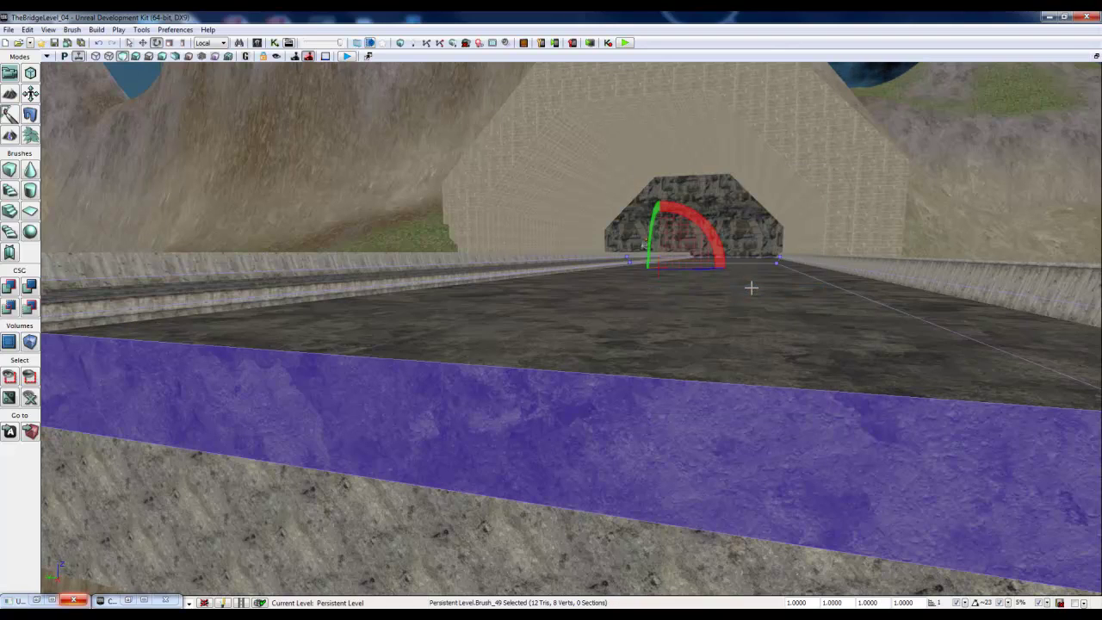
- Apply M_UN_Terrain_Dirt_04_TheBridge to the road's upper surface as well
left_click(656, 311)
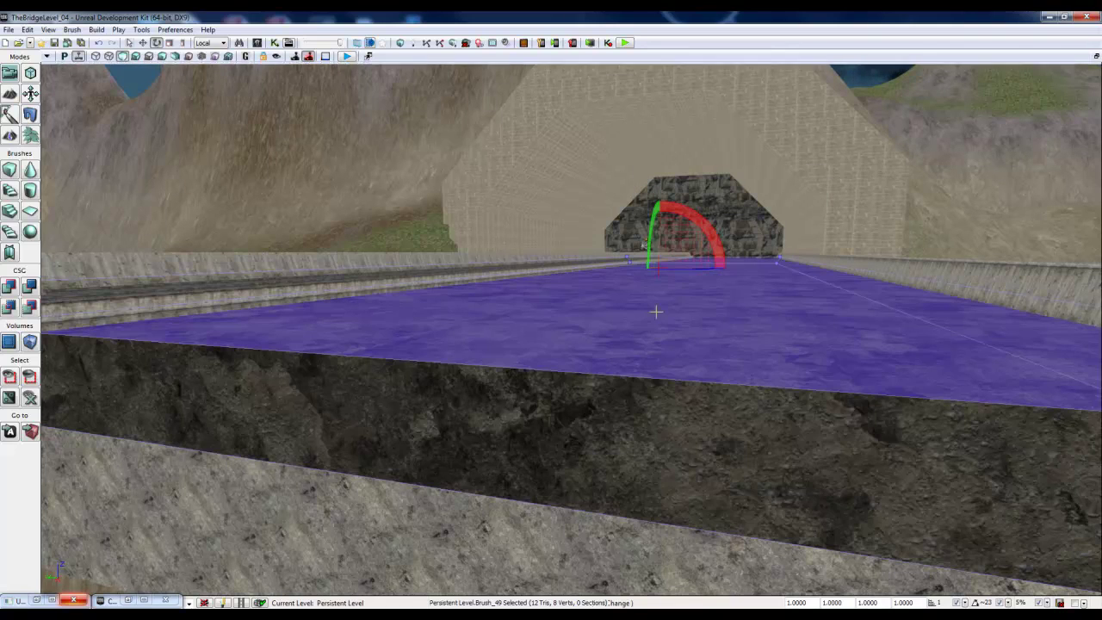
right_click(656, 301)
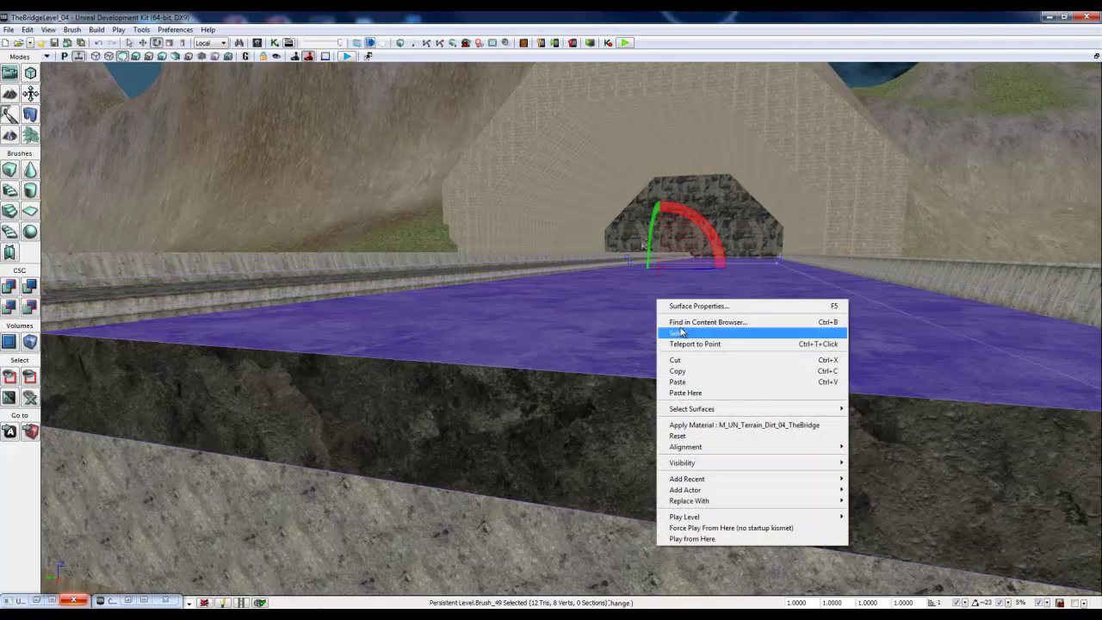
left_click(733, 425)
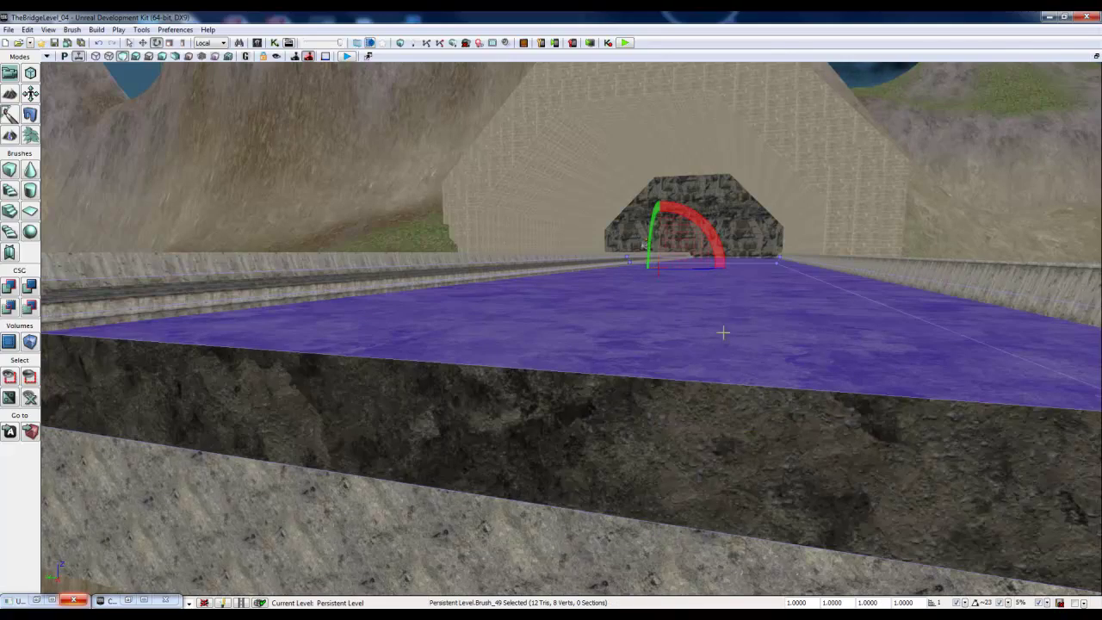
- Open S_Rock_01_TheBridge from TheBridge's Mesh group in the Static Mesh Editor and restore the editor to a smaller window
right_click_drag(715, 329, 452, 287)
left_click_drag(452, 290, 795, 344)
right_click_drag(795, 344, 895, 346)
left_click_drag(731, 345, 611, 358)
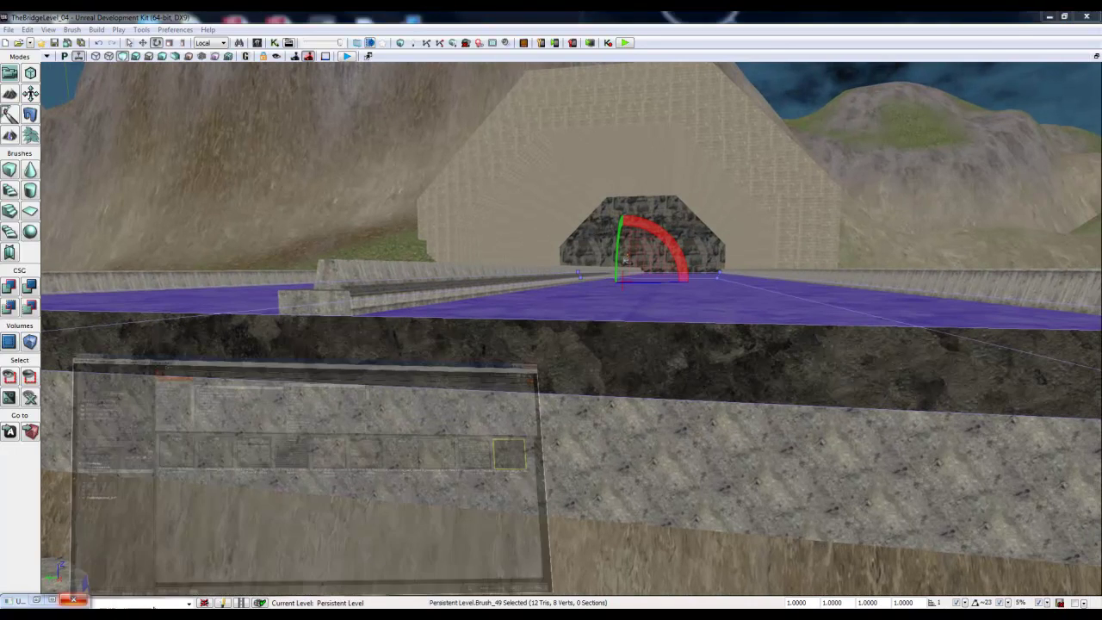
left_click(144, 601)
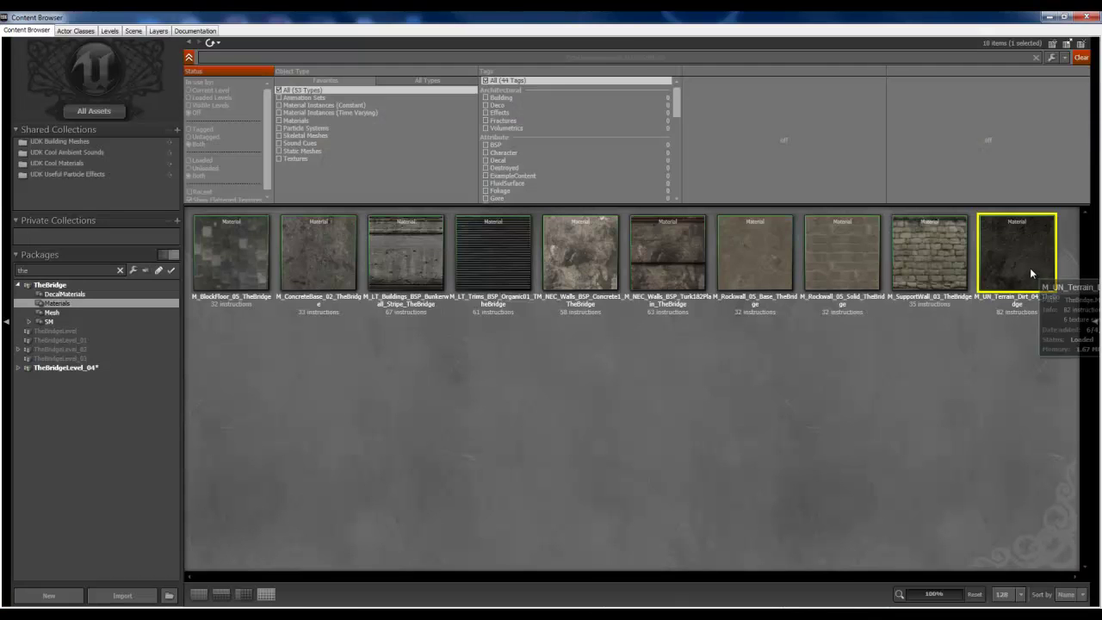
left_click(62, 313)
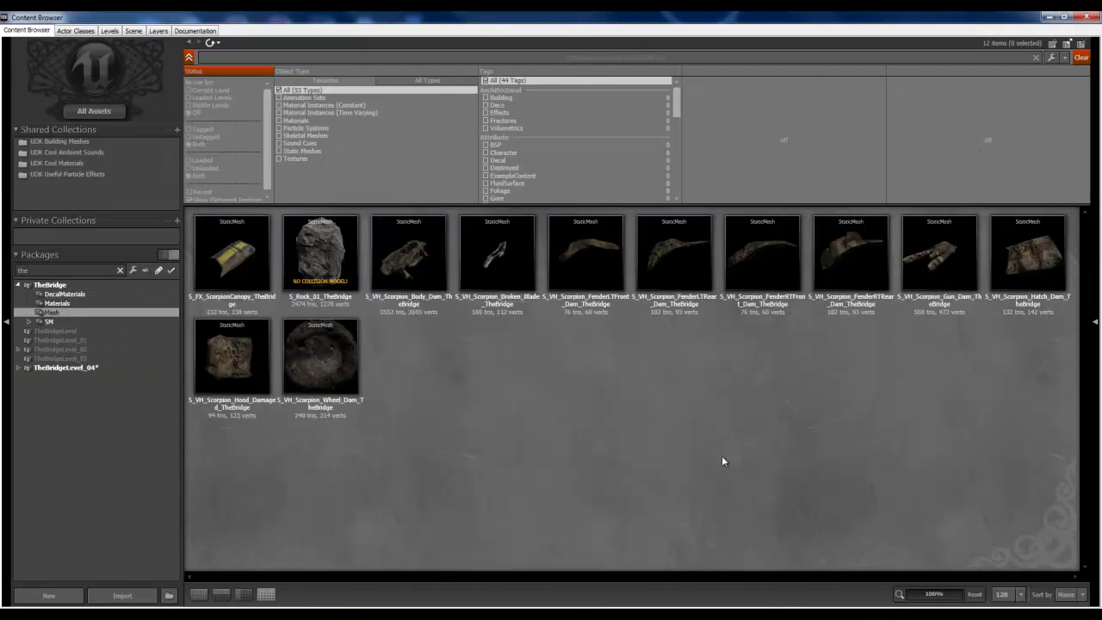
double_click(330, 263)
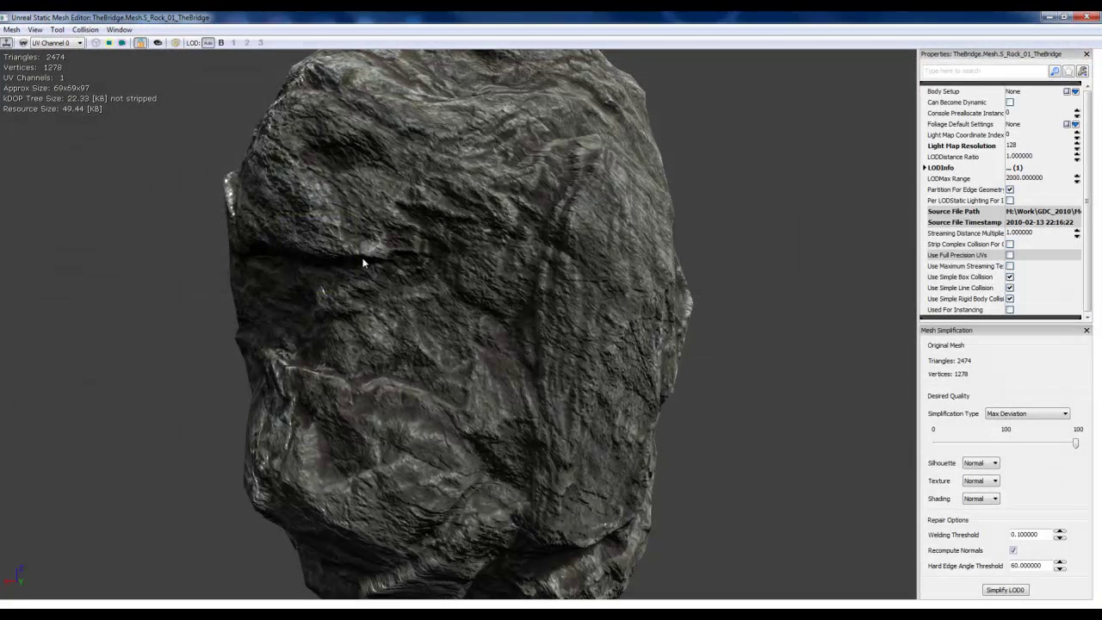
left_click(1064, 19)
left_click_drag(389, 59, 0, 58)
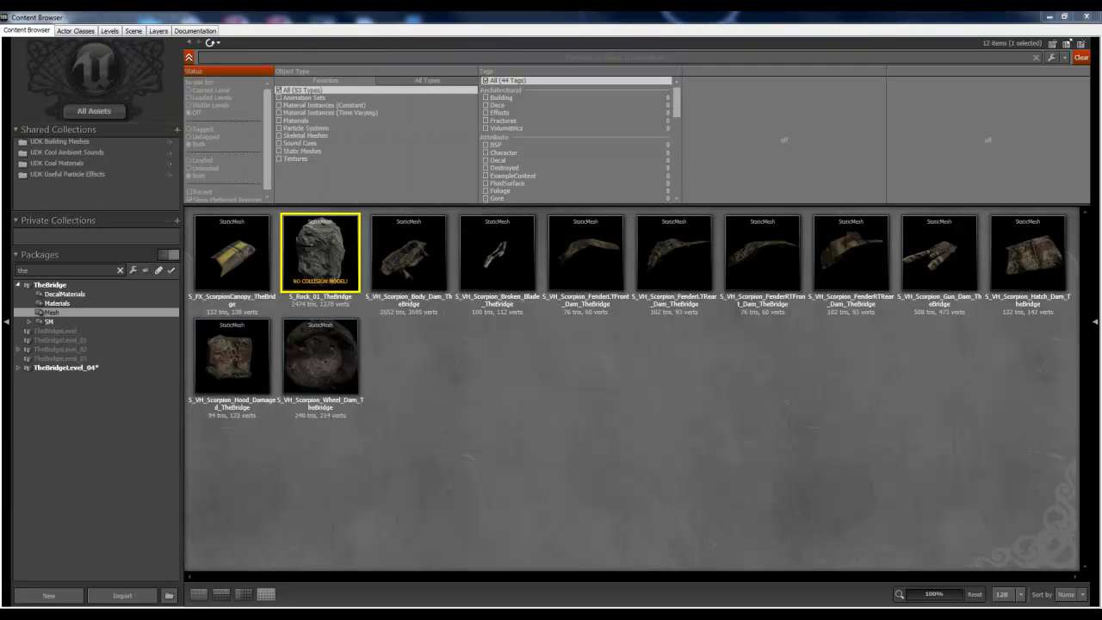
- Select M_UN_Terrain_Dirt_04_TheBridge in TheBridge's Materials group, and widen the Static Mesh Editor and its mesh properties
left_click(59, 304)
left_click(1028, 272)
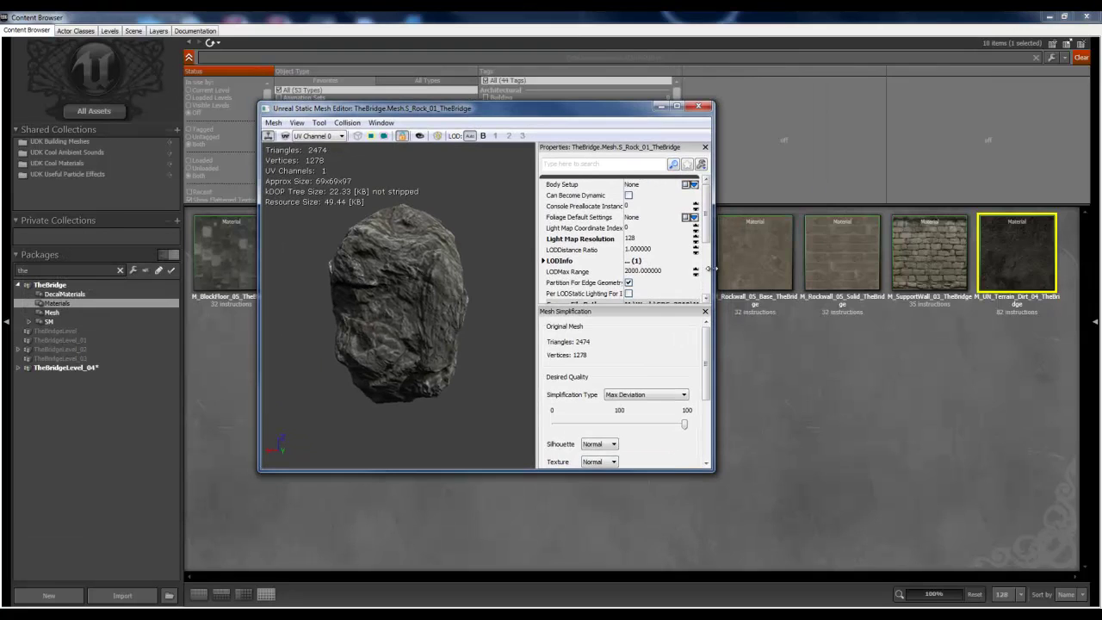
left_click_drag(711, 268, 1086, 272)
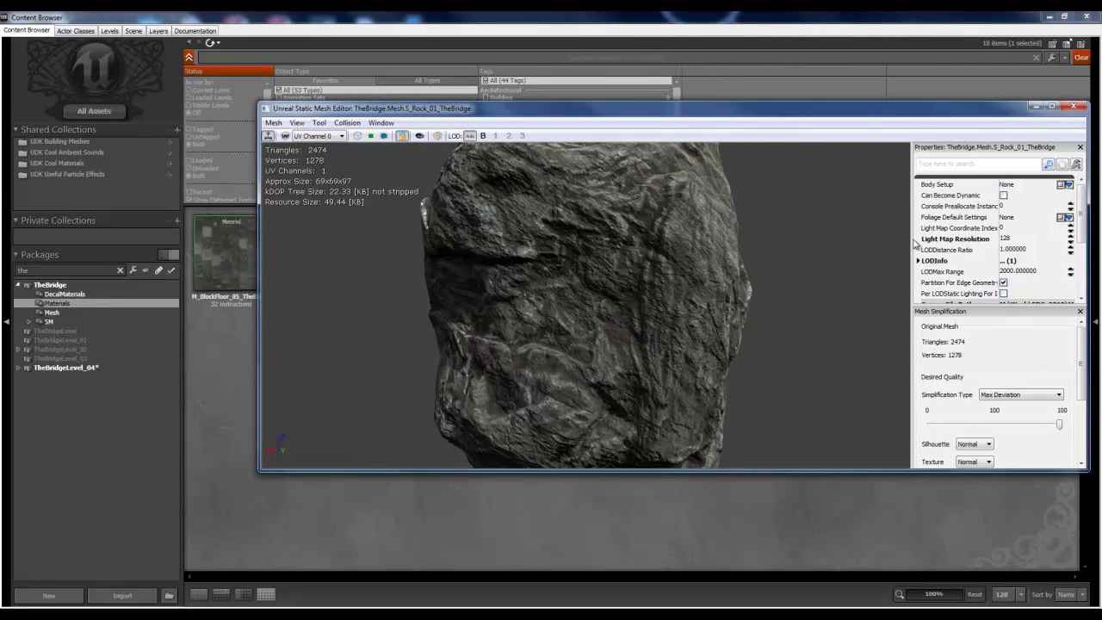
left_click_drag(756, 282, 642, 284)
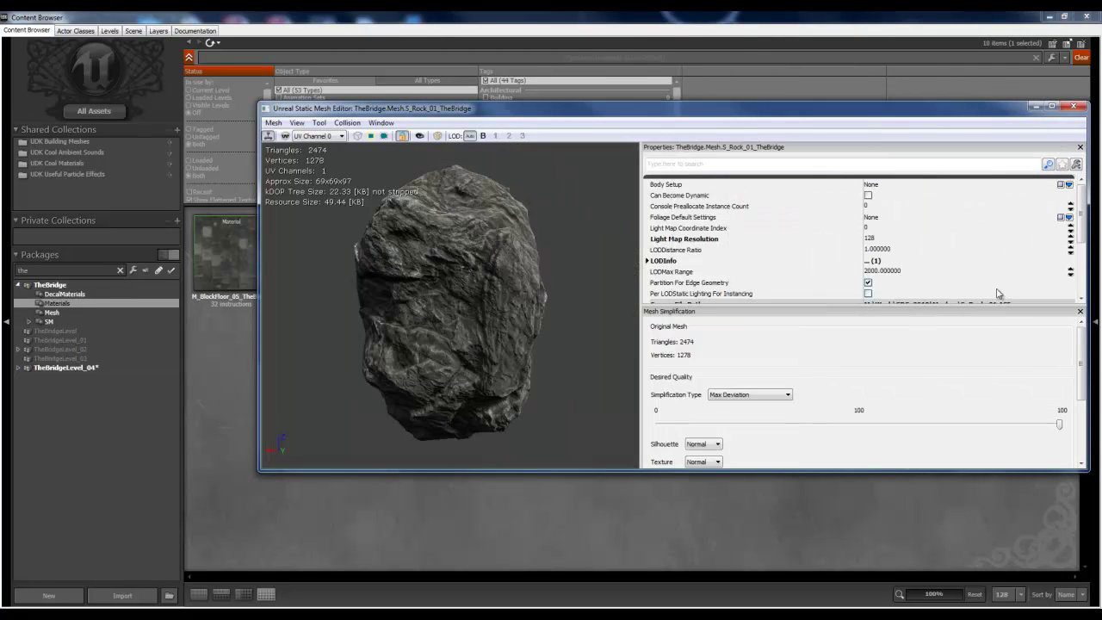
left_click_drag(1080, 226, 1080, 253)
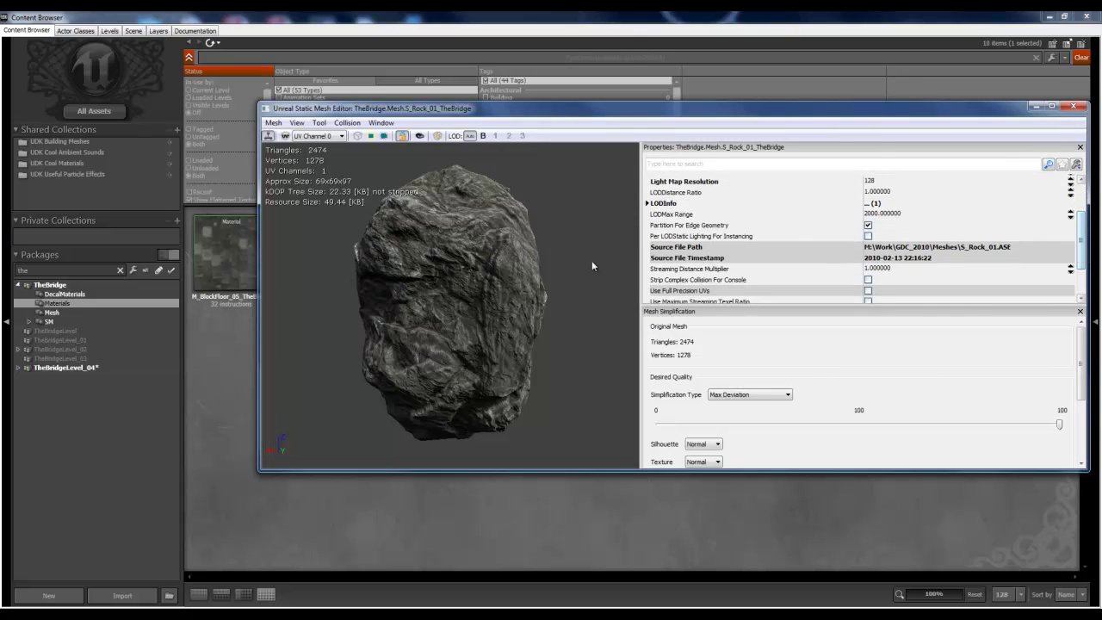
- Expand LODInfo down to the first element and assign M_UN_Terrain_Dirt_04_TheBridge as the rock's material
left_click(647, 204)
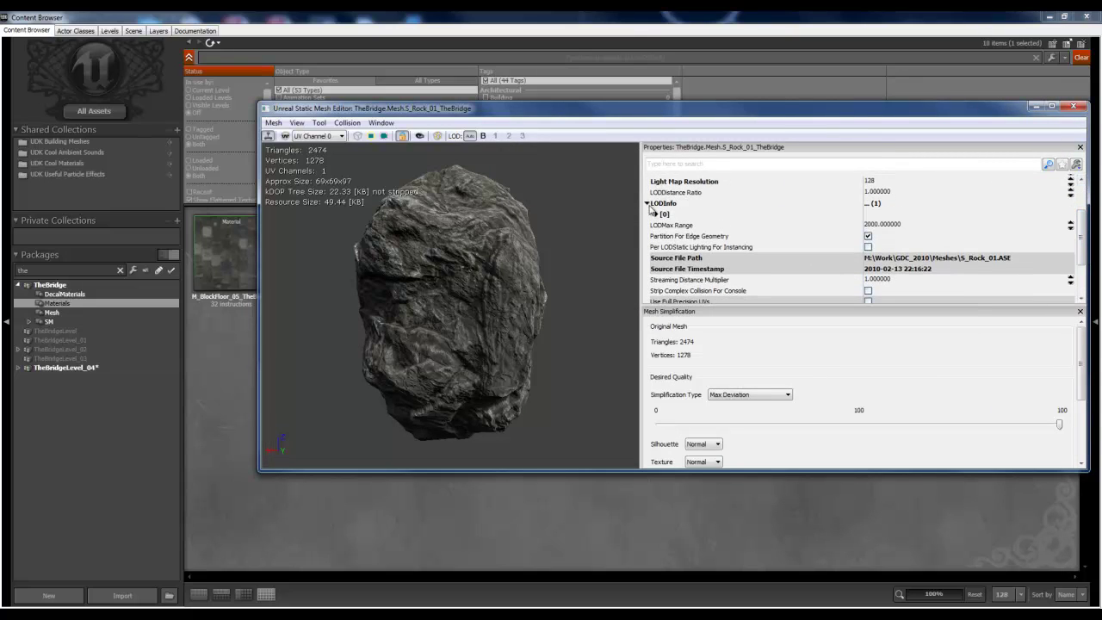
left_click(657, 215)
left_click(665, 225)
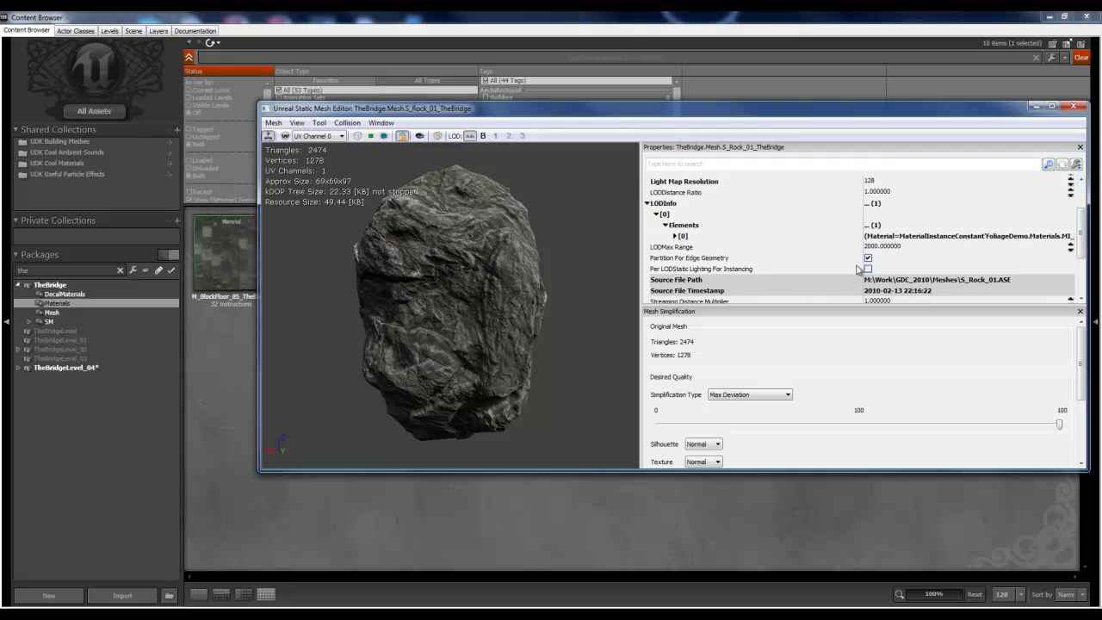
left_click(675, 236)
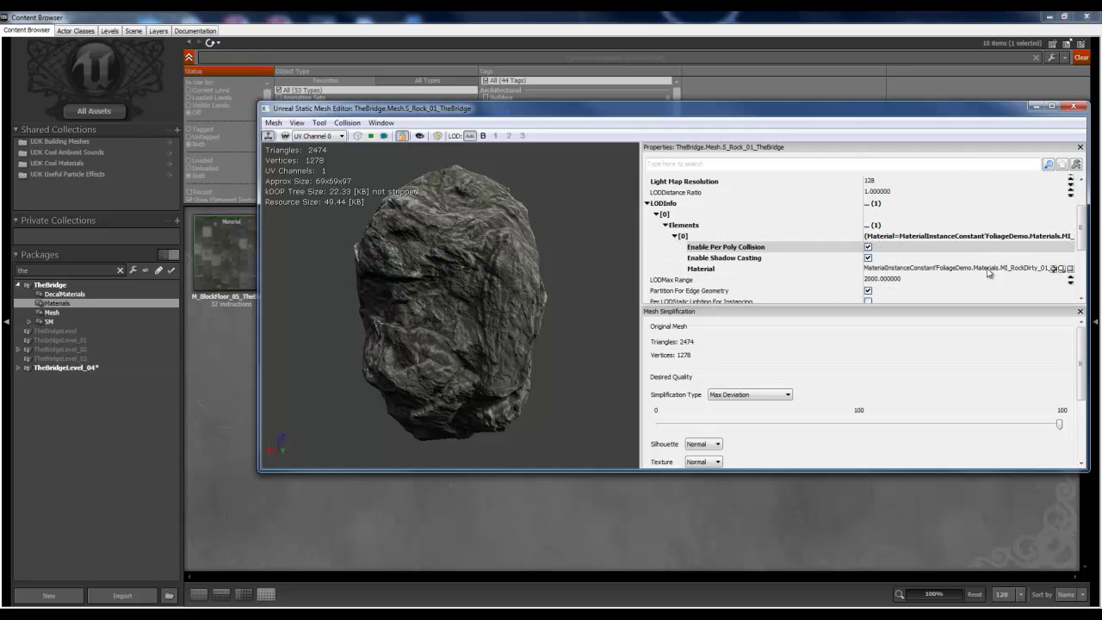
left_click(1053, 268)
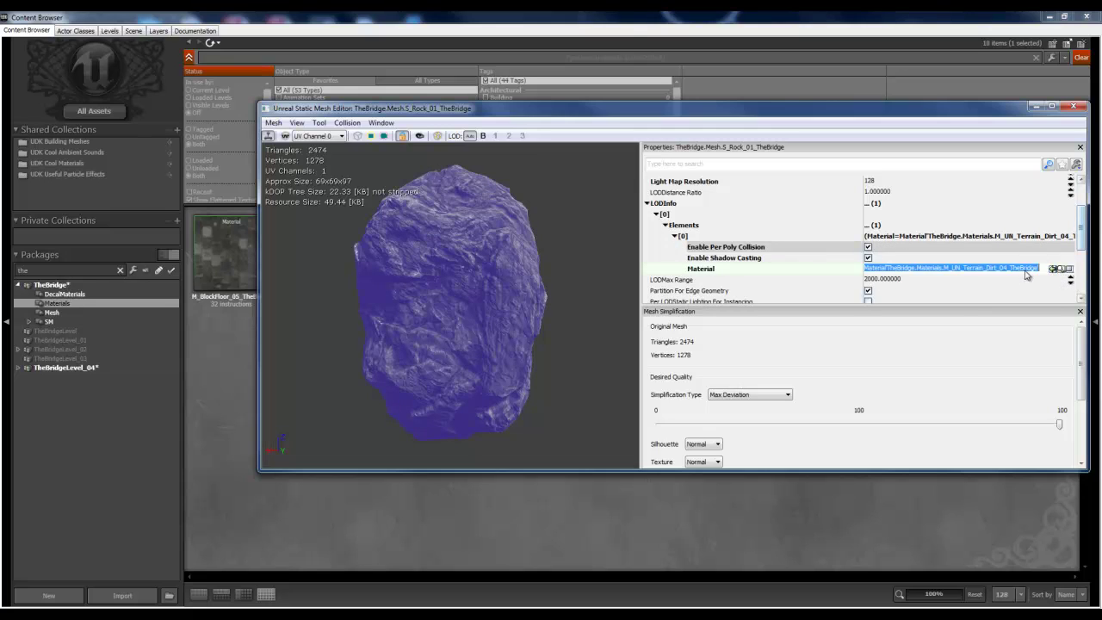
left_click(706, 269)
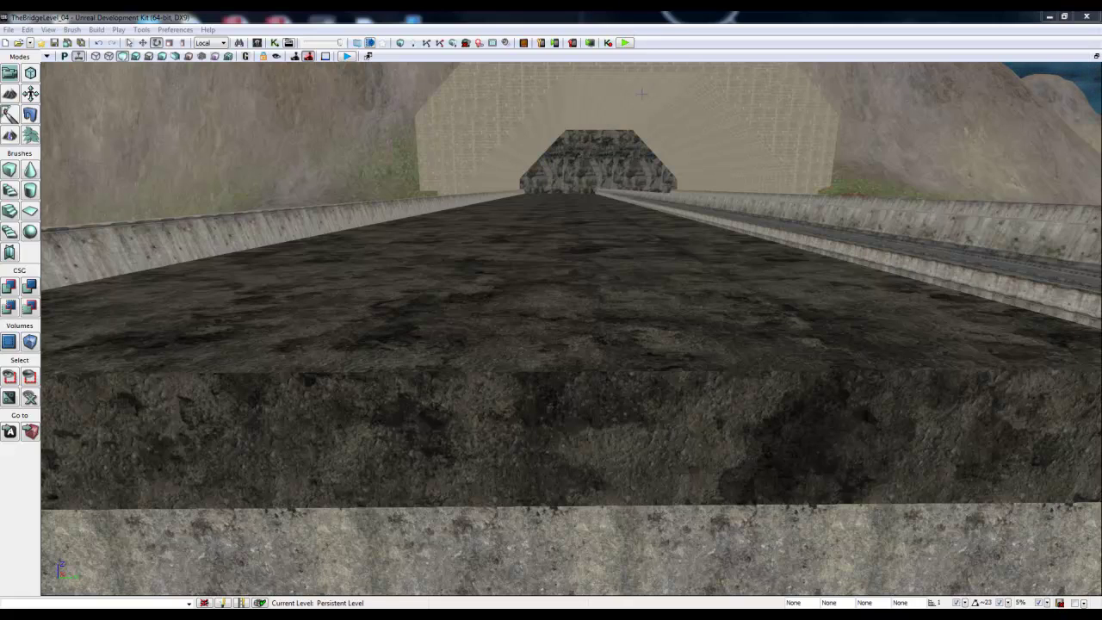
left_click(603, 230)
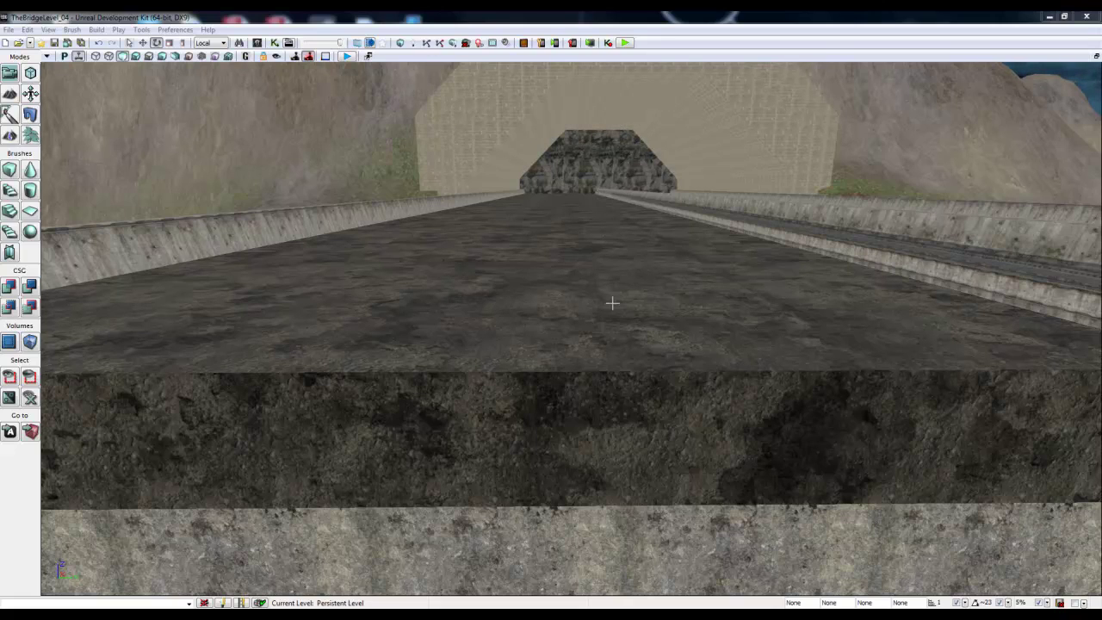
left_click(367, 261)
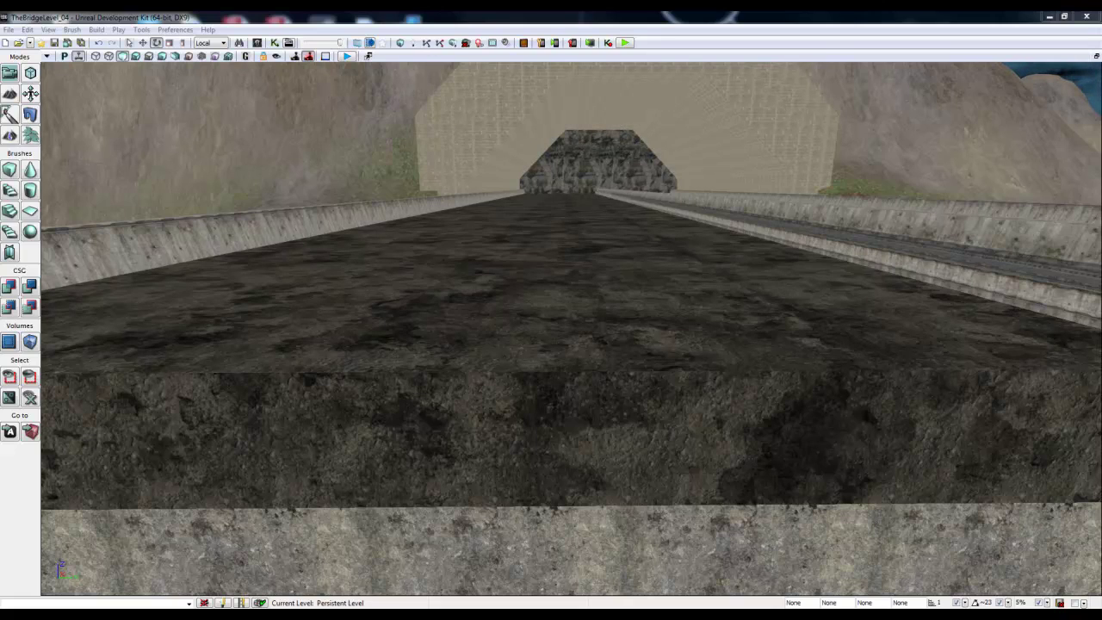
left_click(389, 281)
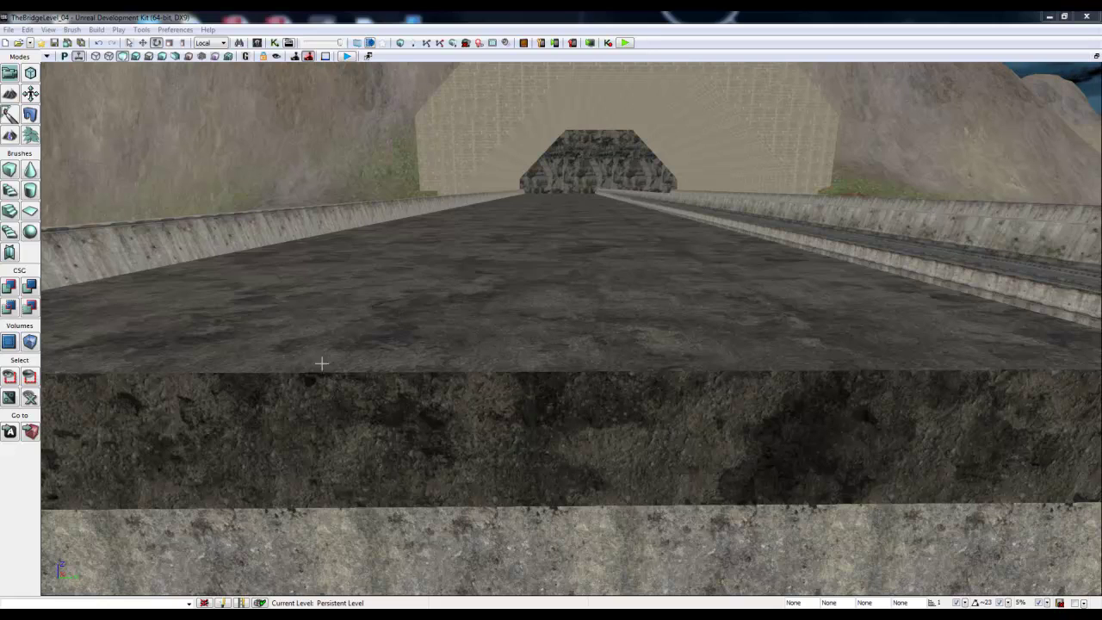
left_click(471, 413)
left_click(497, 442)
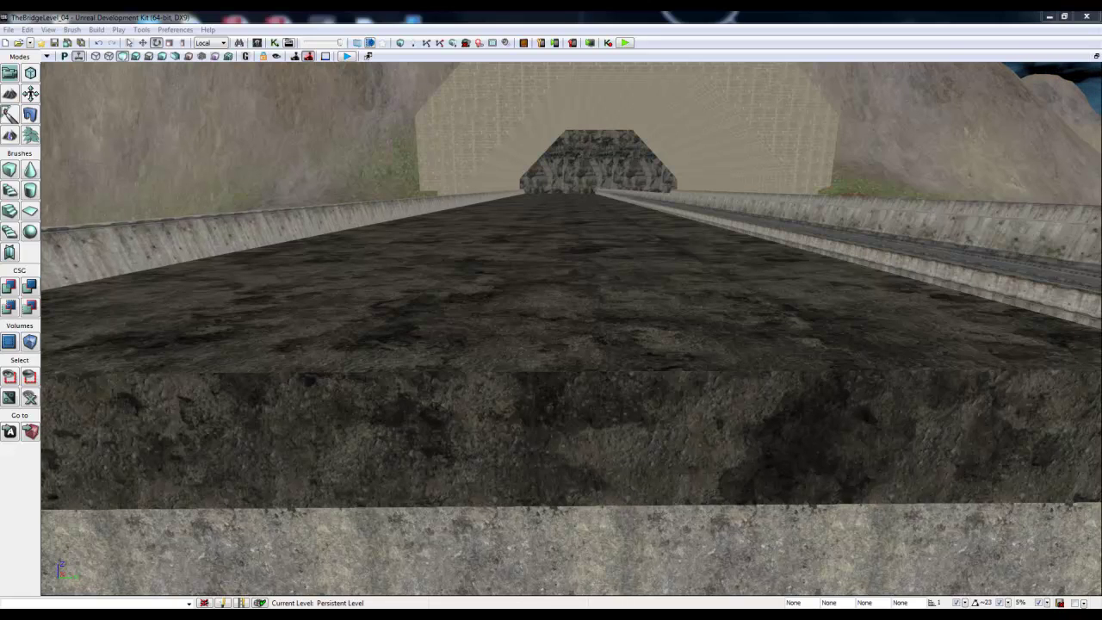
- Place SM_RiverRock_01_TheBridge from TheBridge's Mesh group at the broken edge of the road
left_click(256, 43)
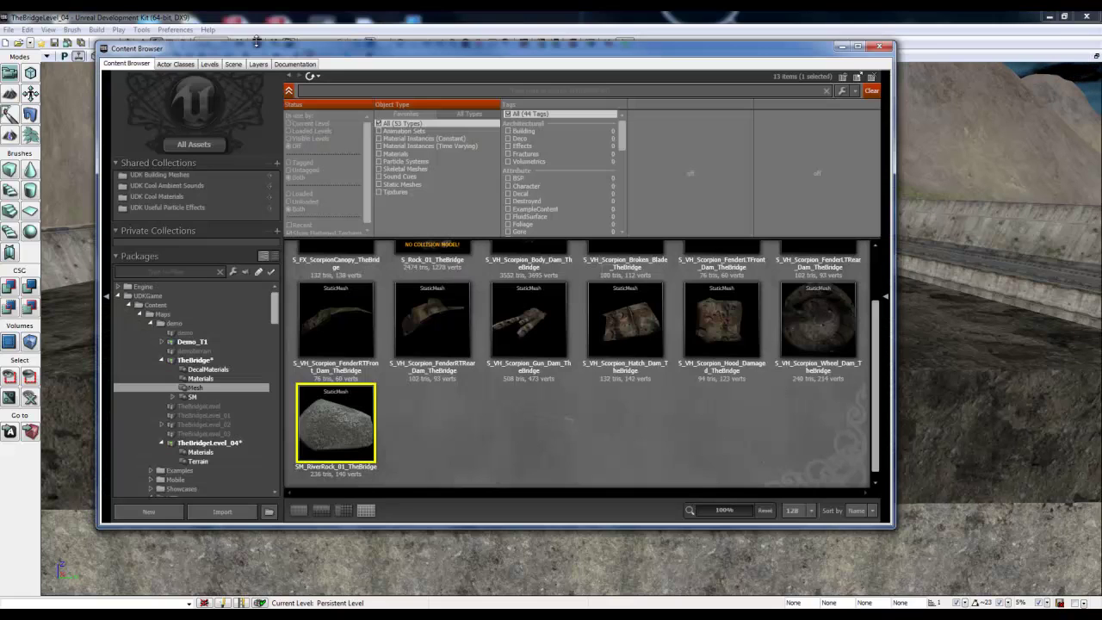
left_click(503, 449)
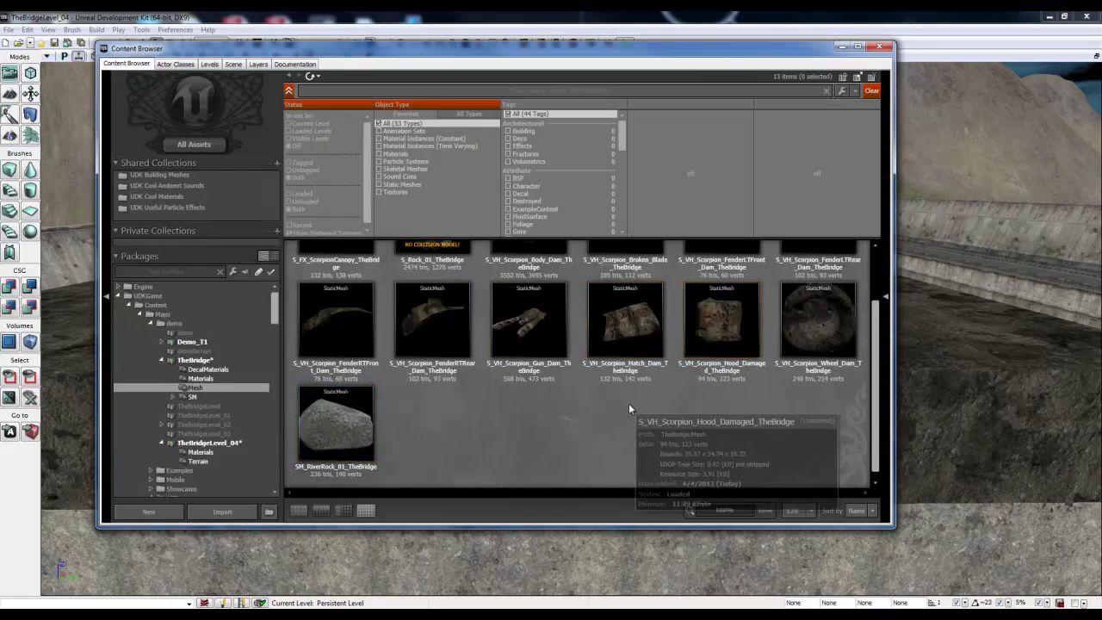
scroll(634, 407, "up", 1)
scroll(641, 406, "down", 1)
scroll(479, 309, "up", 1)
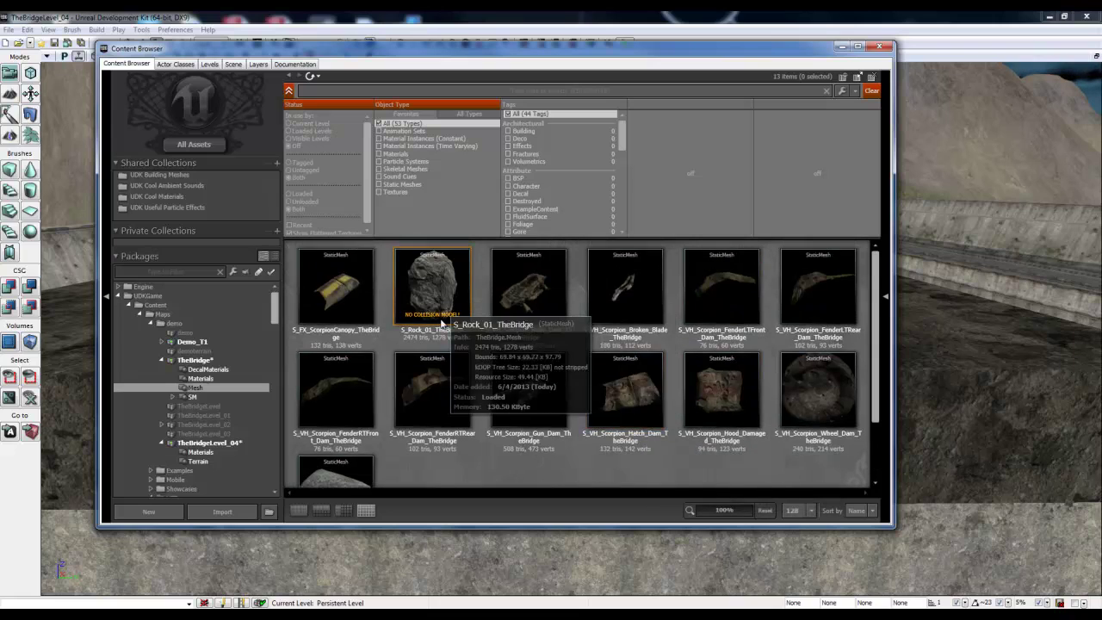
scroll(413, 361, "down", 1)
left_click_drag(530, 54, 454, 29)
left_click_drag(275, 391, 937, 441)
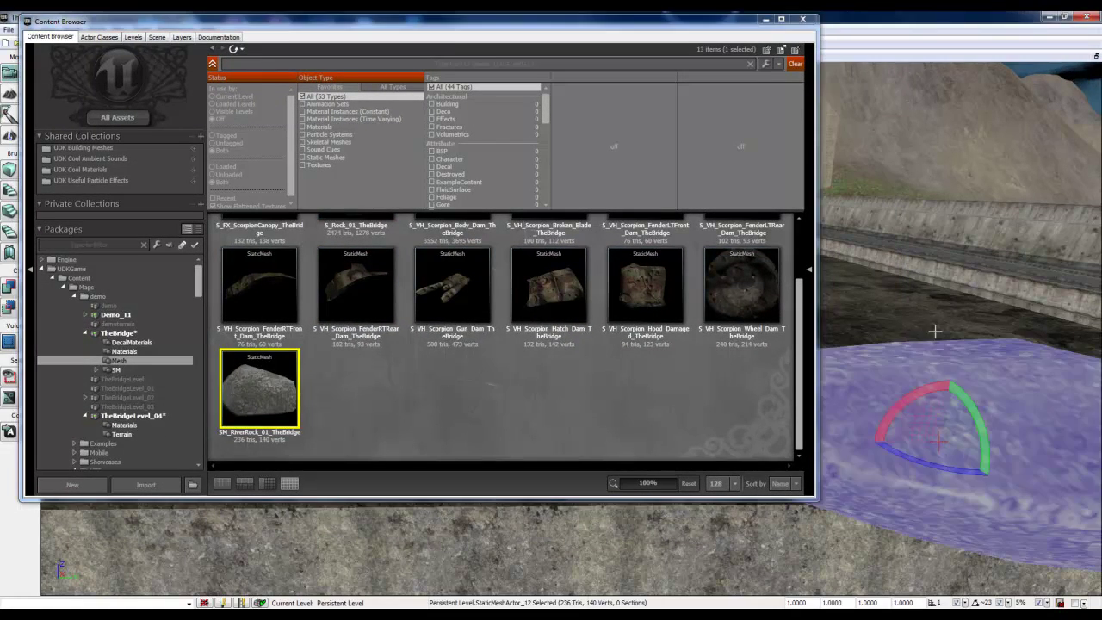
- Minimize the Content Browser and scale the placed river rock uniformly to 0.6112
left_click(764, 18)
right_click_drag(595, 270, 946, 338)
key("f")
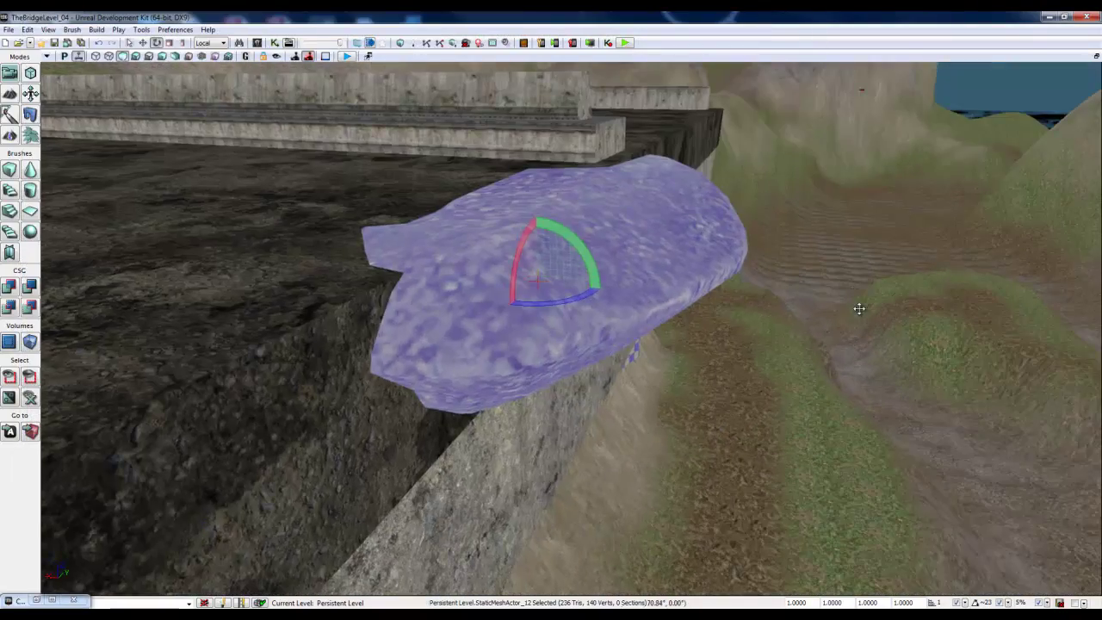
key("space")
left_click_drag(559, 263, 558, 264)
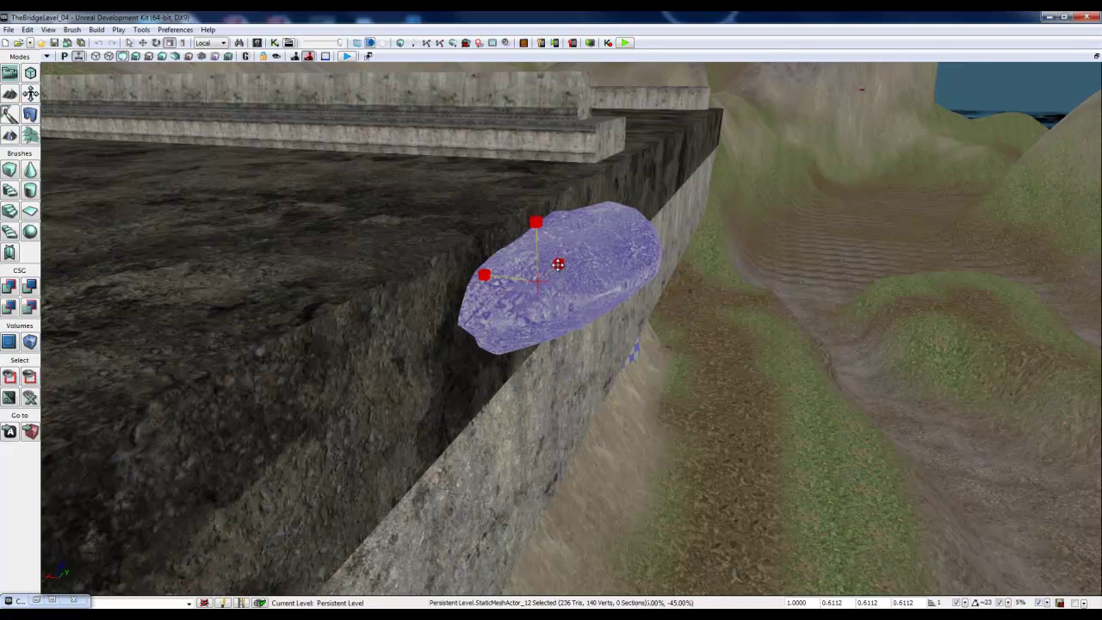
right_click_drag(557, 264, 382, 467)
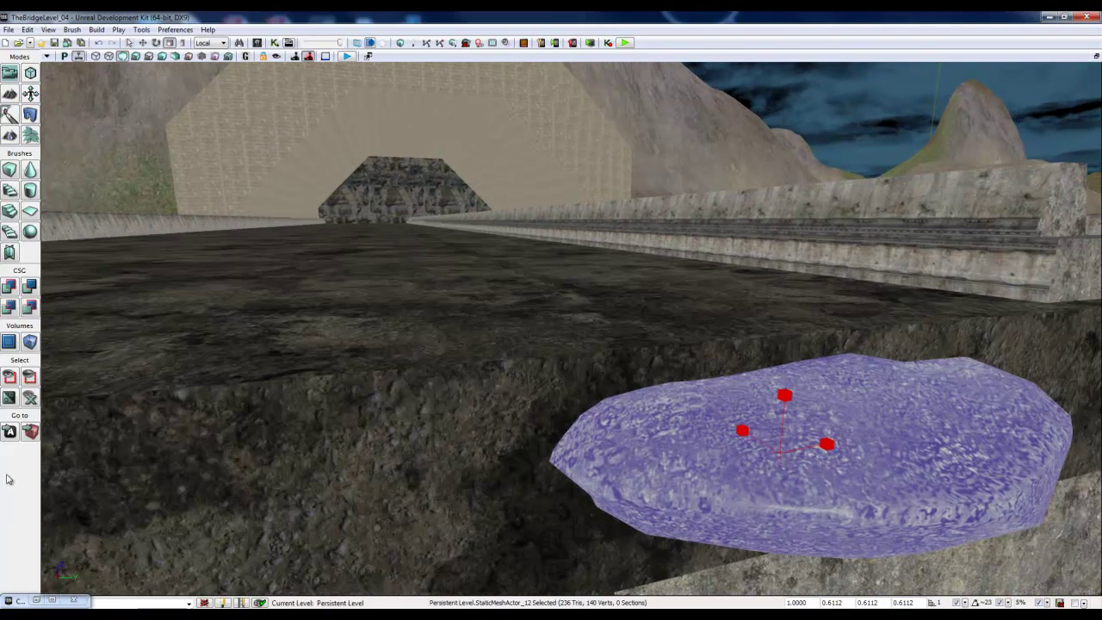
- Reopen the Content Browser and select M_UN_Terrain_Dirt_04_TheBridge in TheBridge's Materials group
left_click(36, 600)
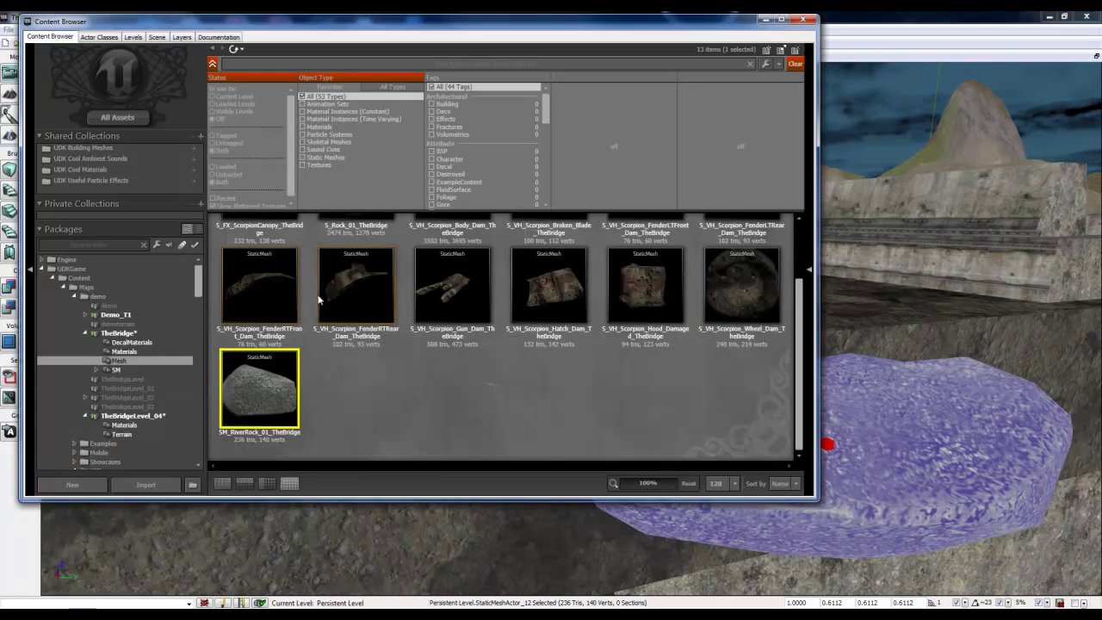
left_click(412, 371)
scroll(407, 371, "up", 2)
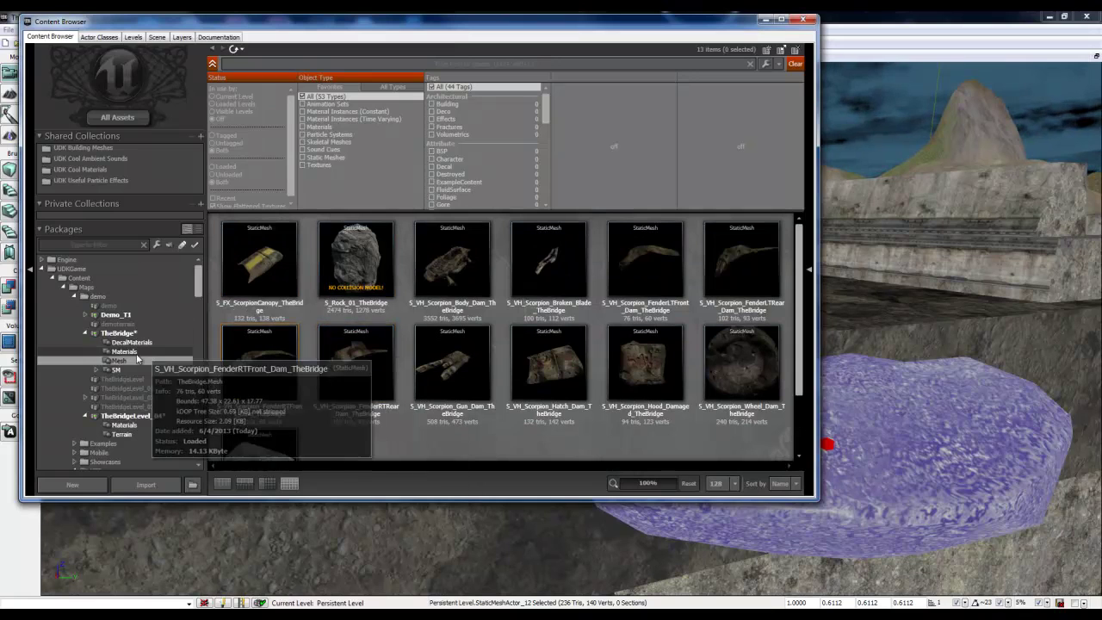
left_click(147, 351)
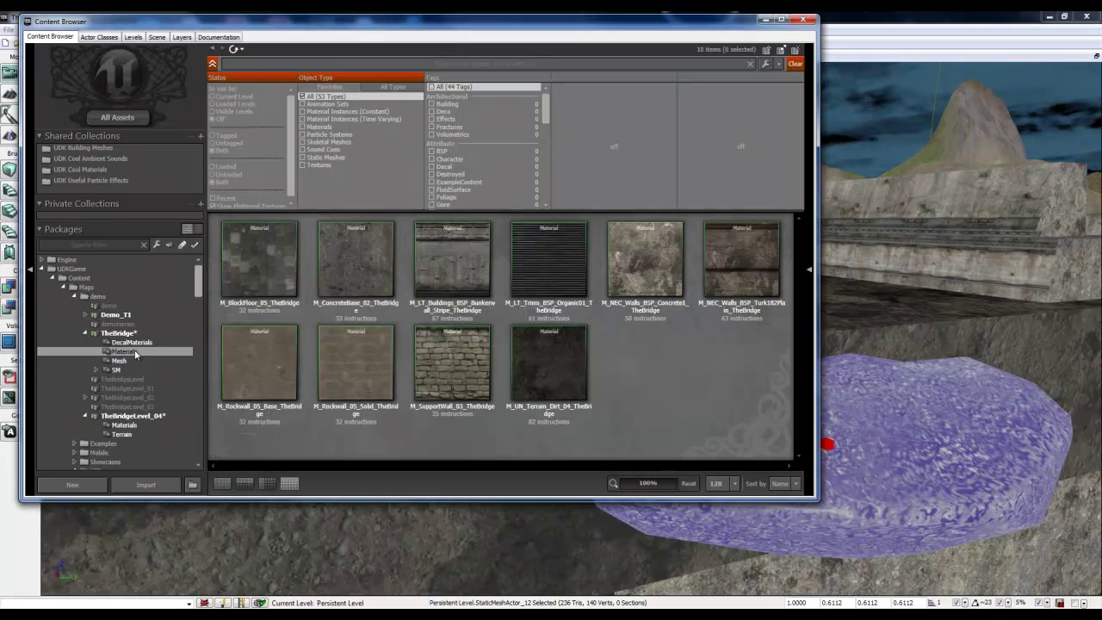
left_click(564, 370)
left_click_drag(564, 32, 325, 27)
double_click(326, 26)
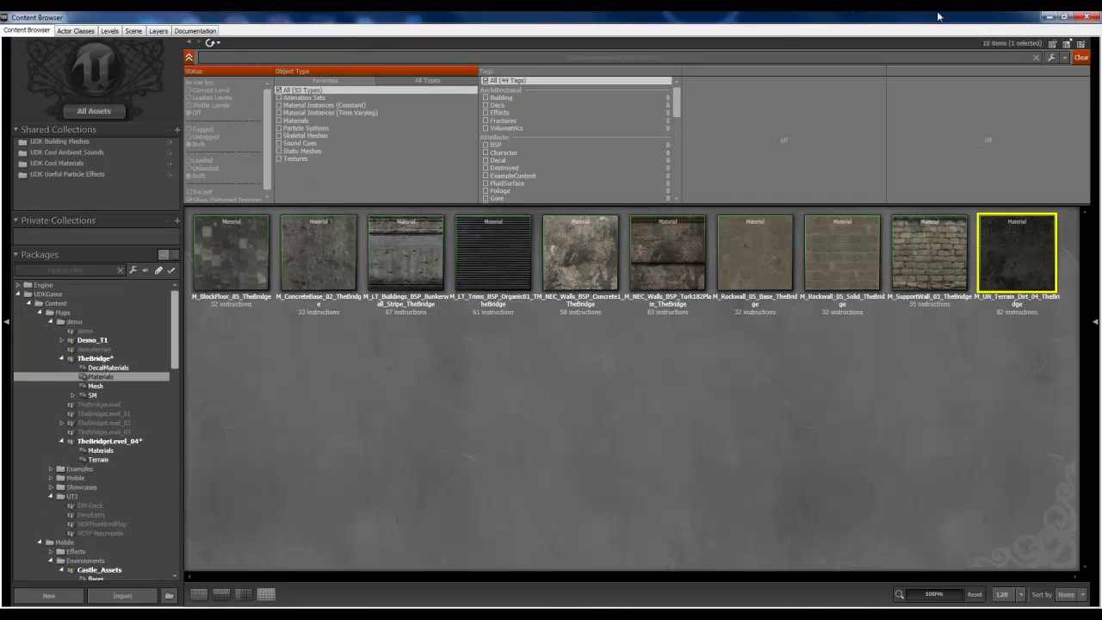
left_click(1064, 16)
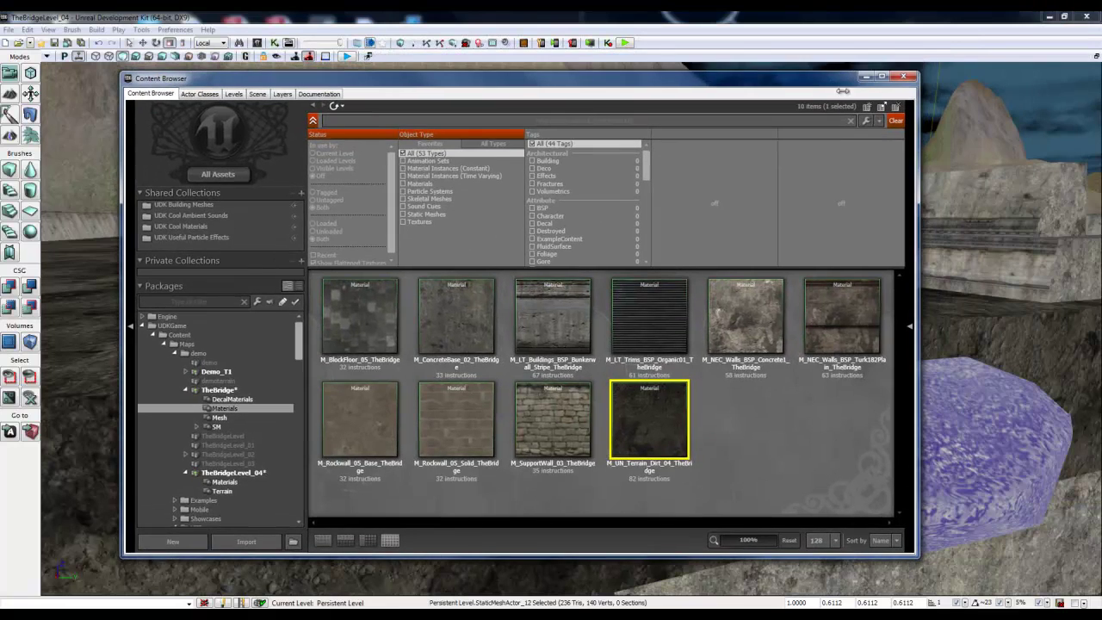
- Narrow the Content Browser, apply M_UN_Terrain_Dirt_04_TheBridge to the placed river rock, and close the browser
left_click_drag(919, 132, 599, 132)
scroll(504, 396, "down", 3)
left_click_drag(506, 452, 855, 472)
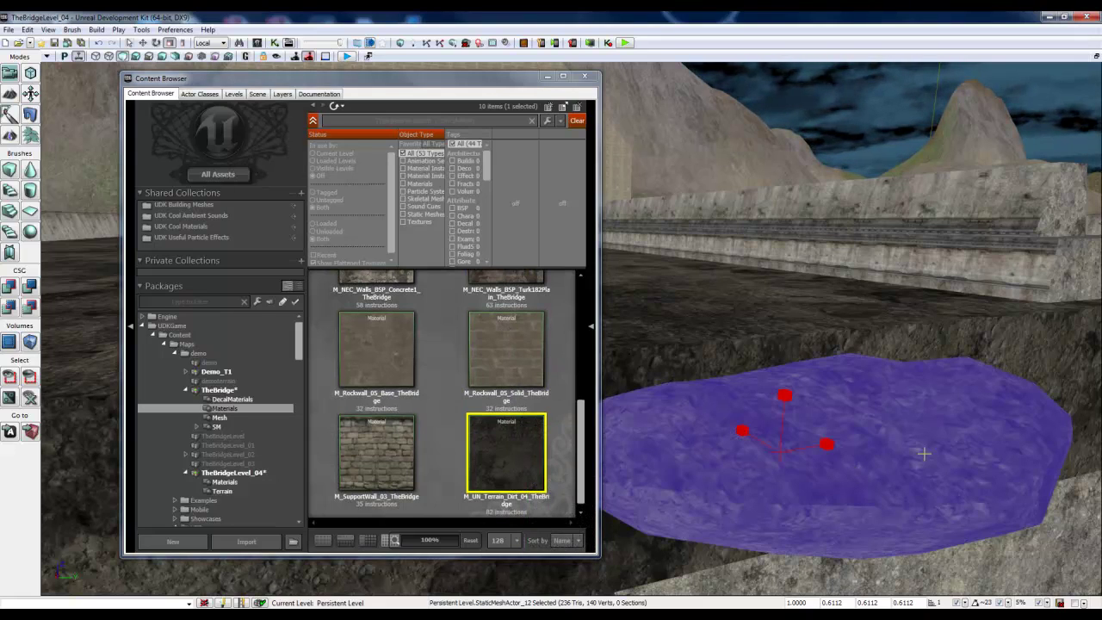
left_click(800, 309)
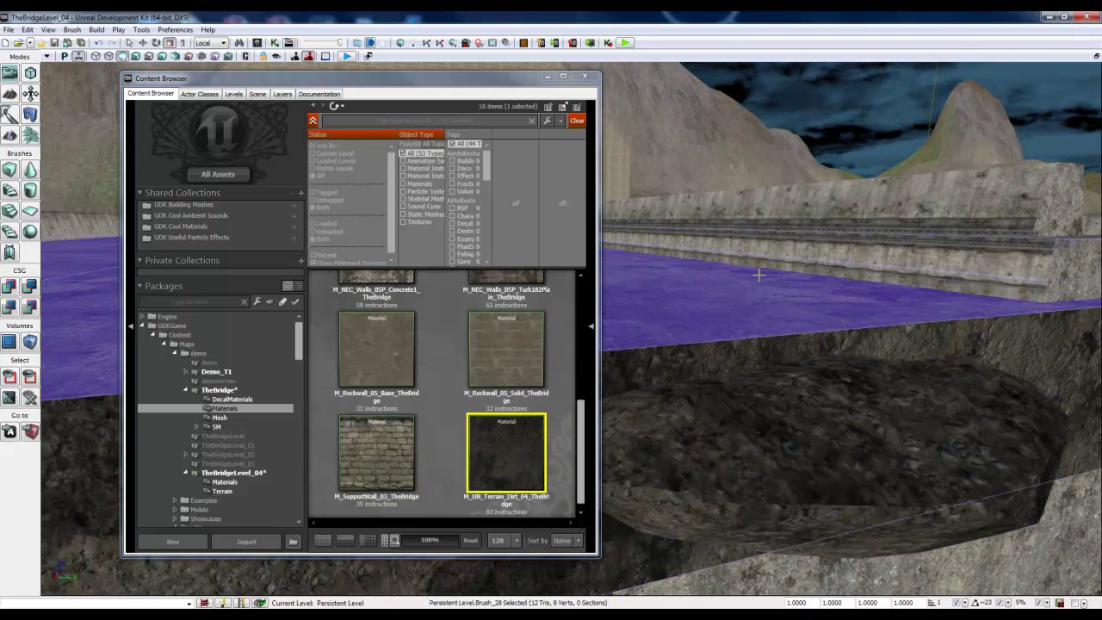
left_click(828, 125)
mouse_move(734, 203)
right_mouse_down()
mouse_move(725, 176)
mouse_move(826, 246)
mouse_move(769, 123)
mouse_move(1097, 595)
mouse_move(826, 441)
right_mouse_up()
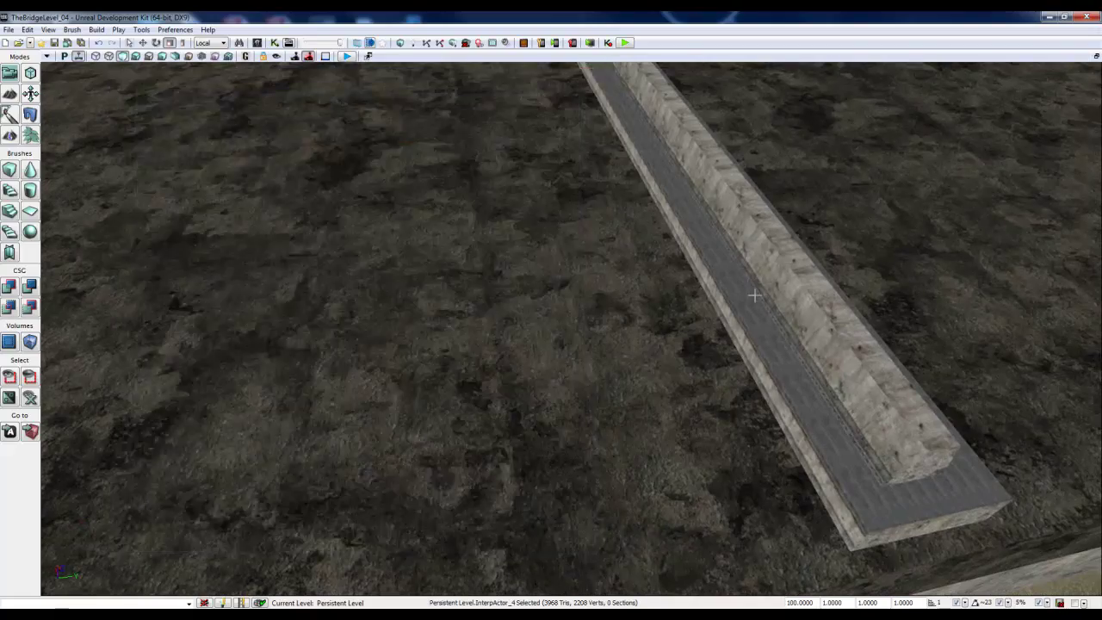
left_click(584, 76)
- Scale the river rock non-uniformly along its vertical axis to 0.7587
right_click_drag(572, 379, 536, 399)
left_click_drag(534, 398, 953, 293)
left_click(590, 348)
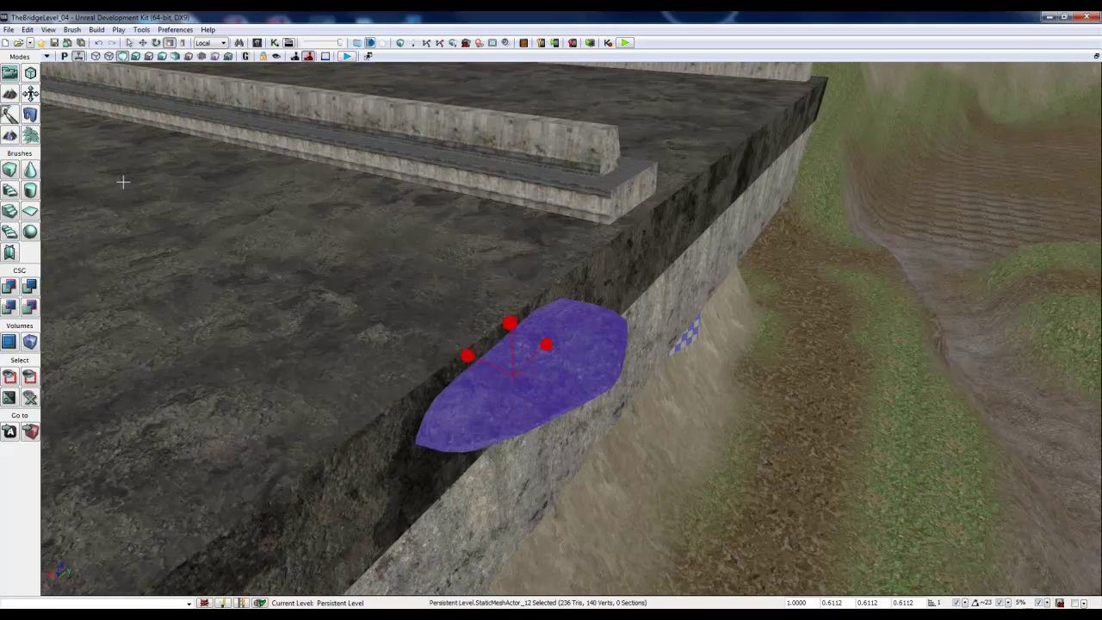
left_click(182, 42)
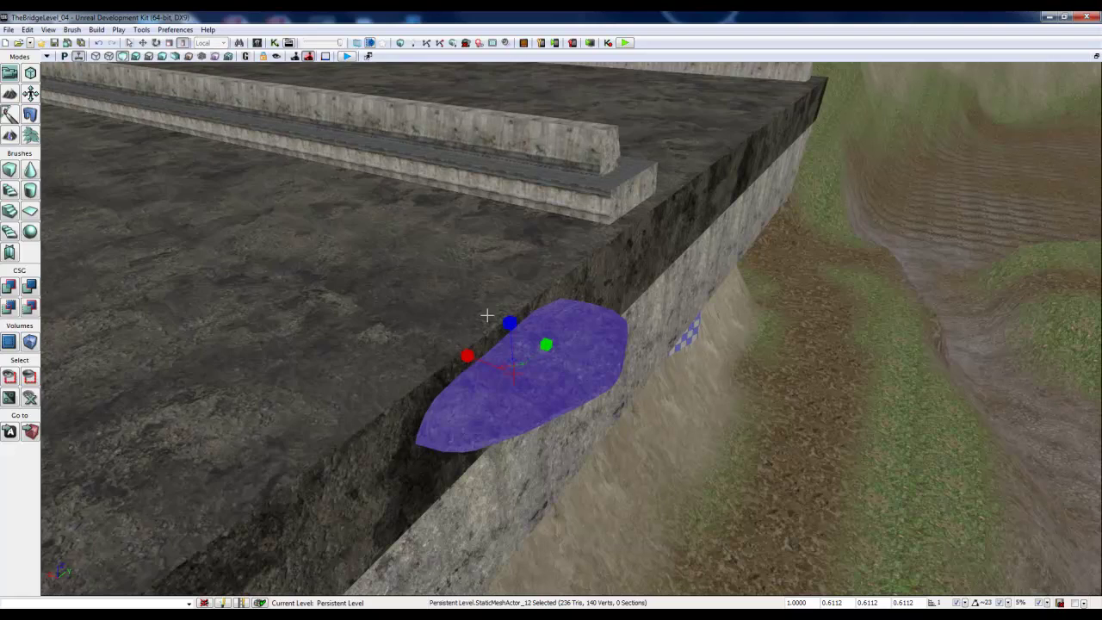
left_click_drag(510, 322, 511, 320)
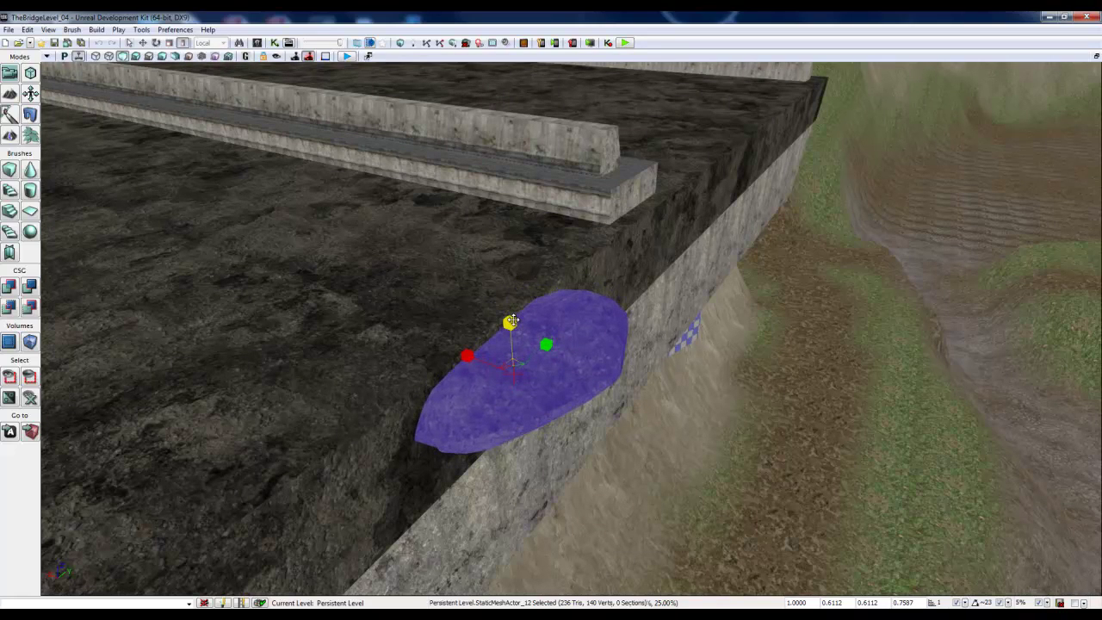
right_click_drag(512, 321, 661, 308)
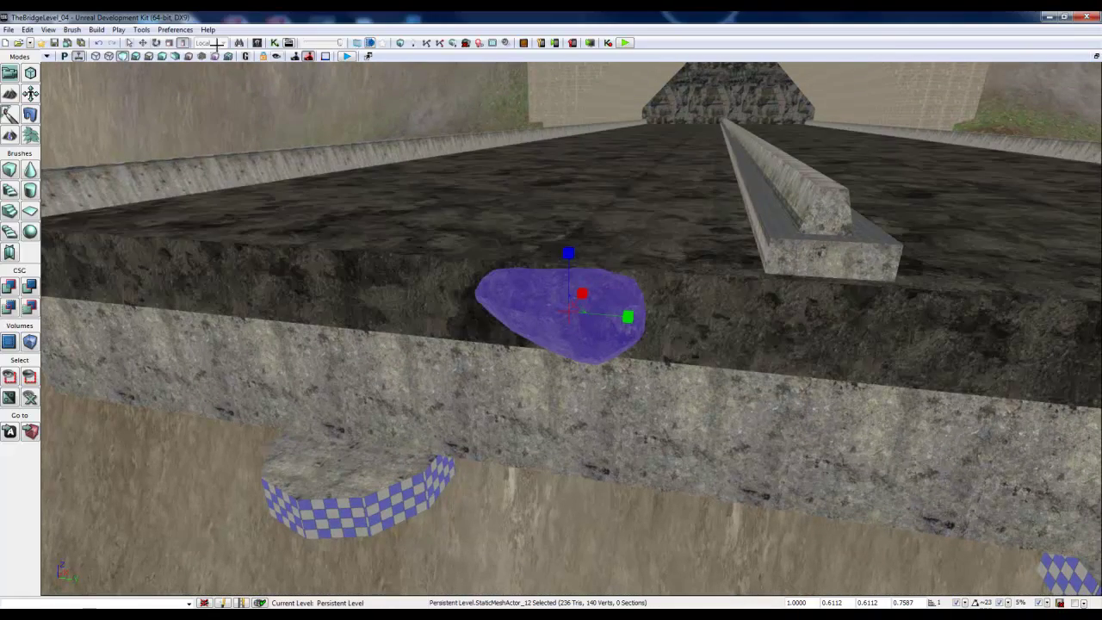
- Duplicate the river rock along the road's broken edge, away from the median barrier, and rotate the copy
left_click(143, 42)
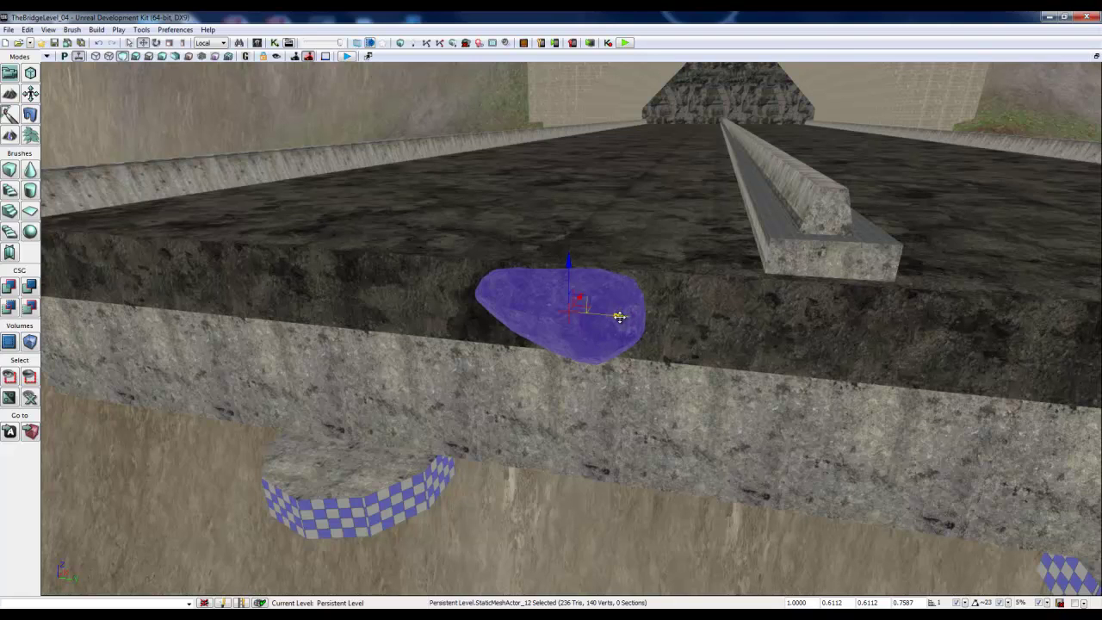
left_click_drag(619, 317, 535, 306)
key("space")
right_click_drag(380, 251, 463, 368)
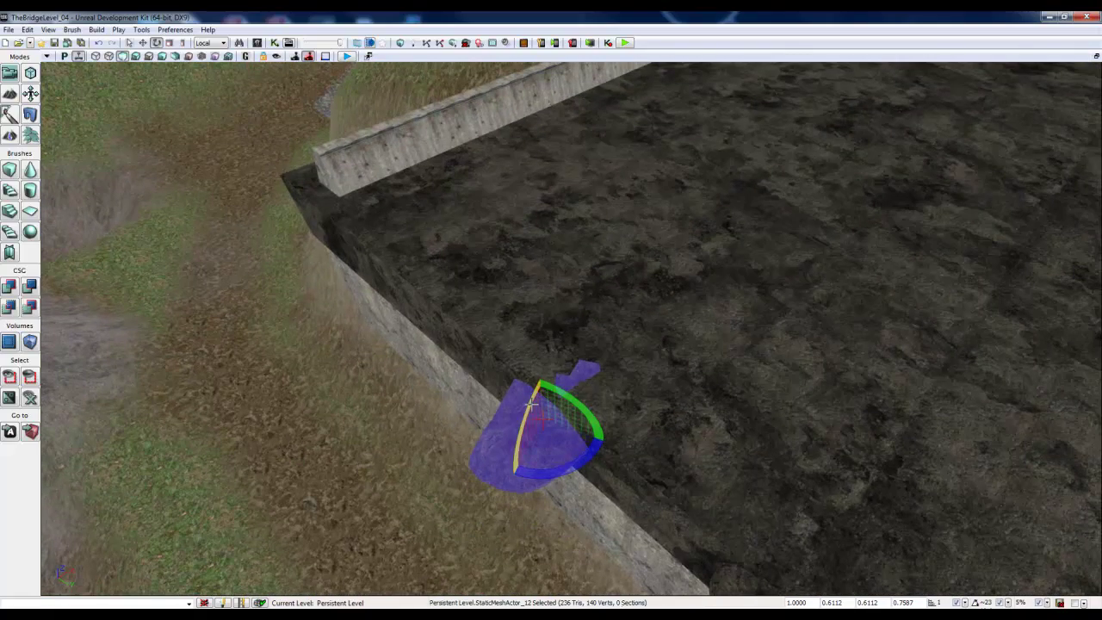
left_click_drag(528, 398, 527, 393)
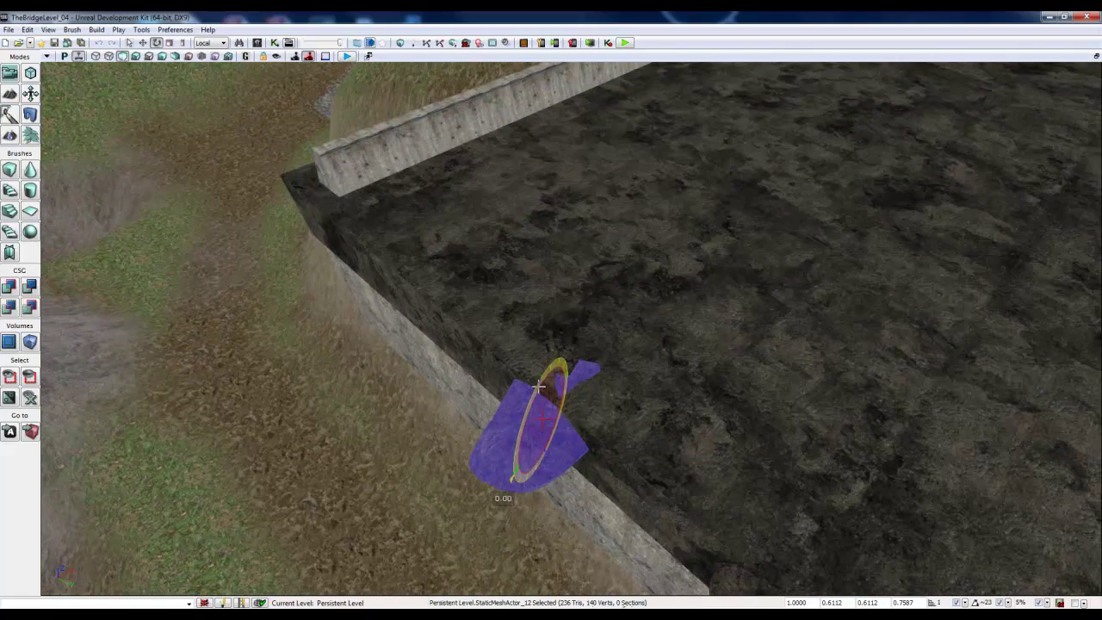
- Adjust the rotated rock copy's position so that it sits against the road's broken edge
key("space")
left_click(565, 412)
left_click(507, 450)
key("space")
left_click_drag(541, 393, 536, 394)
right_click_drag(438, 392, 485, 450)
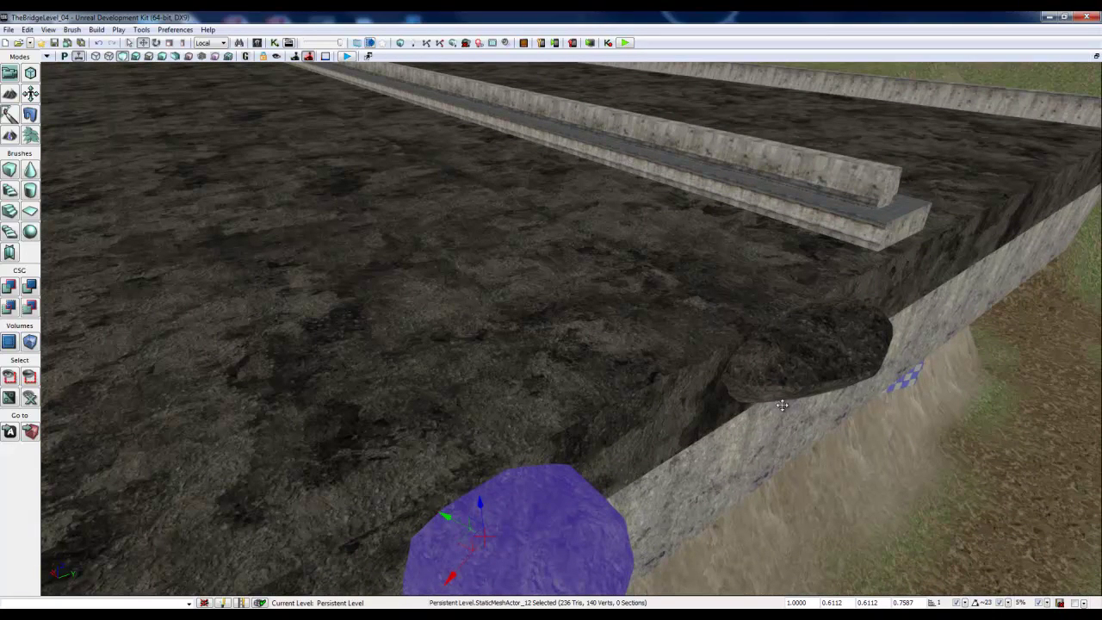
- Duplicate the rock nearest the median barrier into the gap between the two rocks and rotate the copy
left_click(790, 389)
left_click_drag(811, 337, 696, 359)
key("space")
left_click_drag(664, 482, 160, 428)
mouse_move(691, 443)
left_mouse_down()
mouse_move(674, 419)
mouse_move(688, 443)
left_mouse_up()
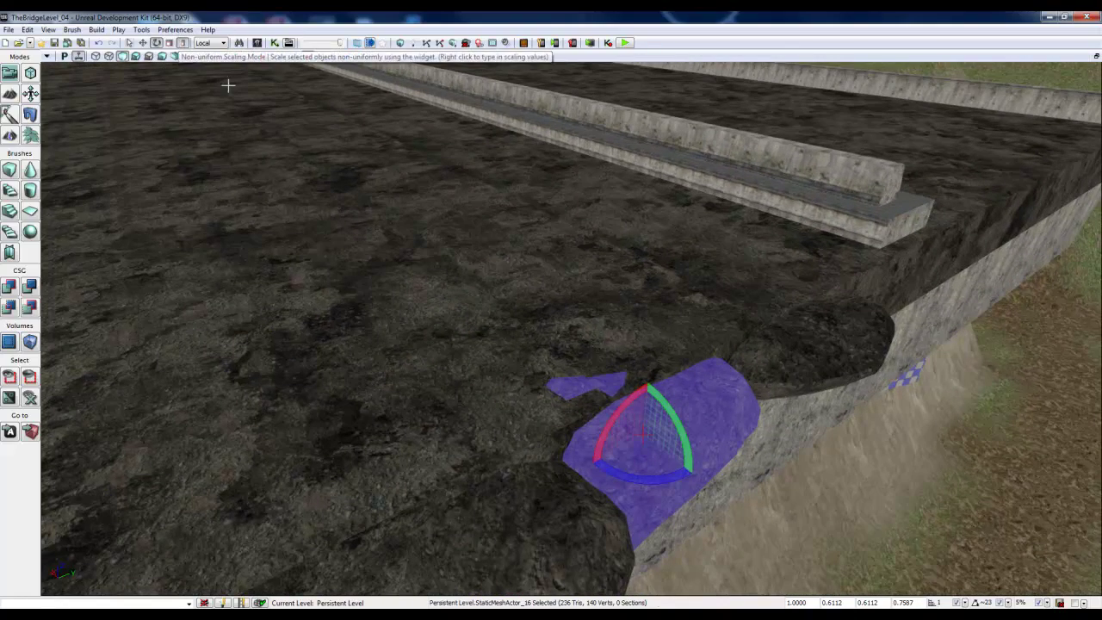
- Scale the middle rock non-uniformly to 0.4228 along X and 0.6288 along Z
left_click(182, 42)
left_click_drag(648, 386, 649, 388)
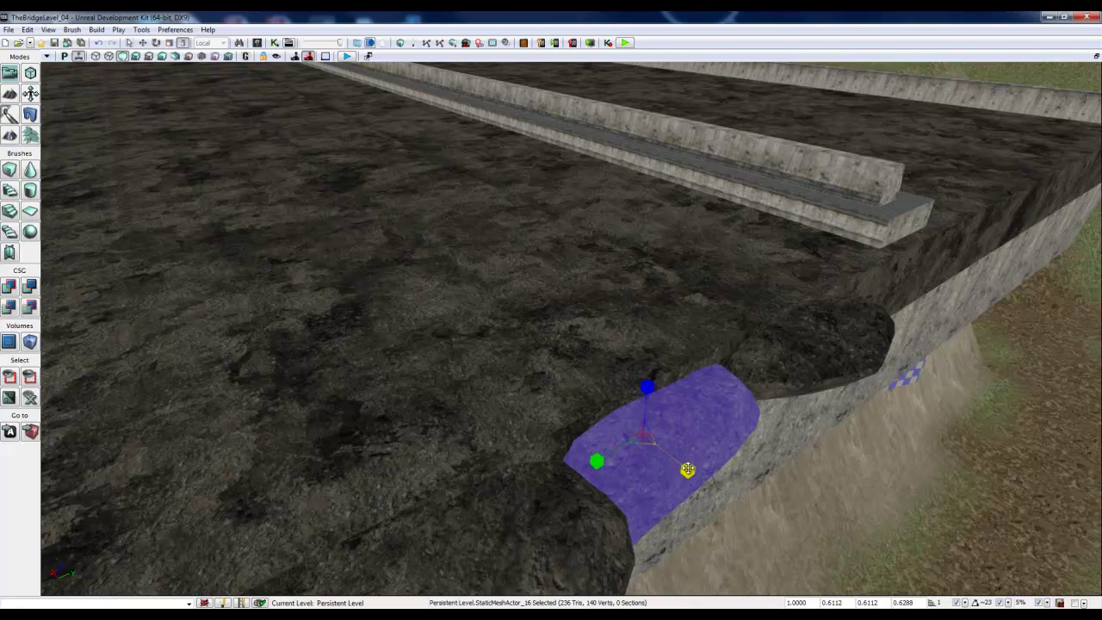
left_click_drag(687, 469, 688, 467)
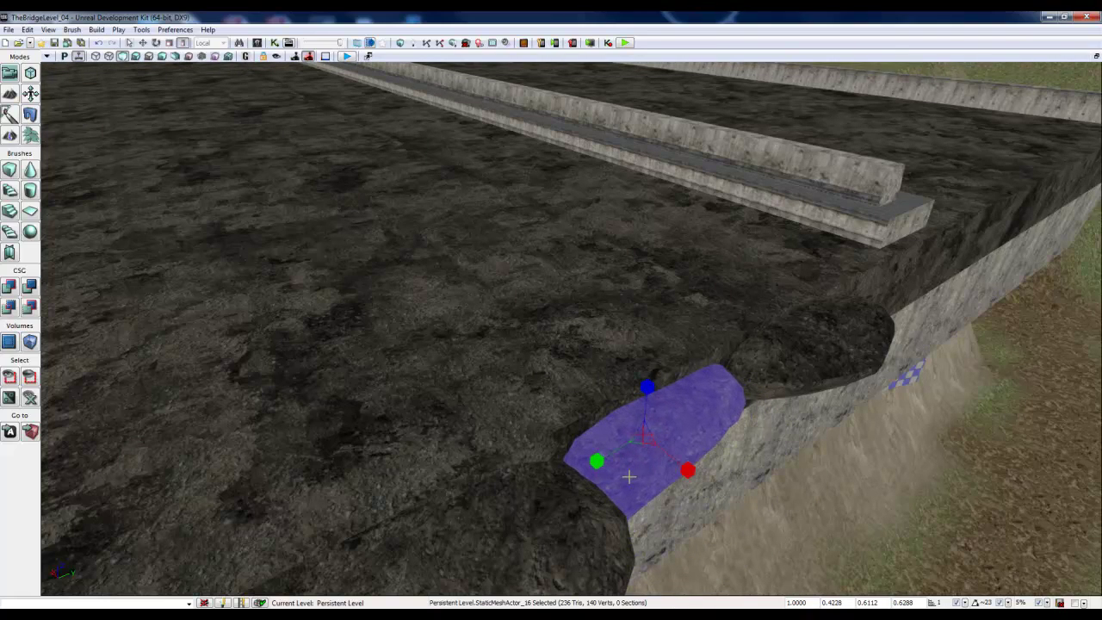
- Move the middle rock down and along the broken road edge so it fits between its neighbouring rocks
left_click_drag(603, 456, 545, 476)
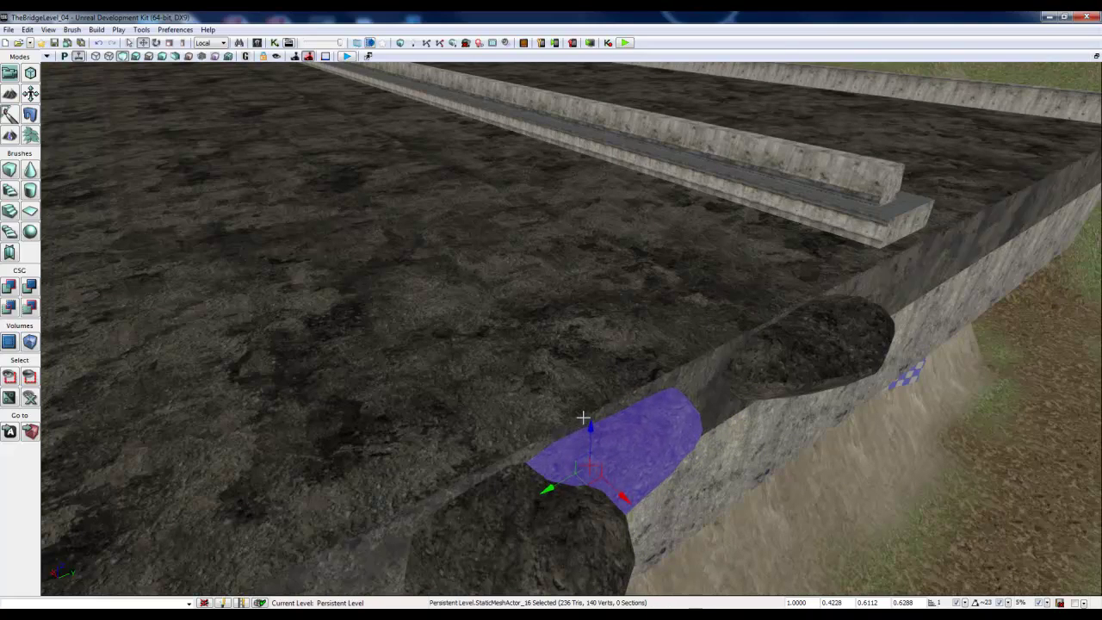
left_click_drag(592, 417, 591, 420)
left_click_drag(547, 488, 539, 491)
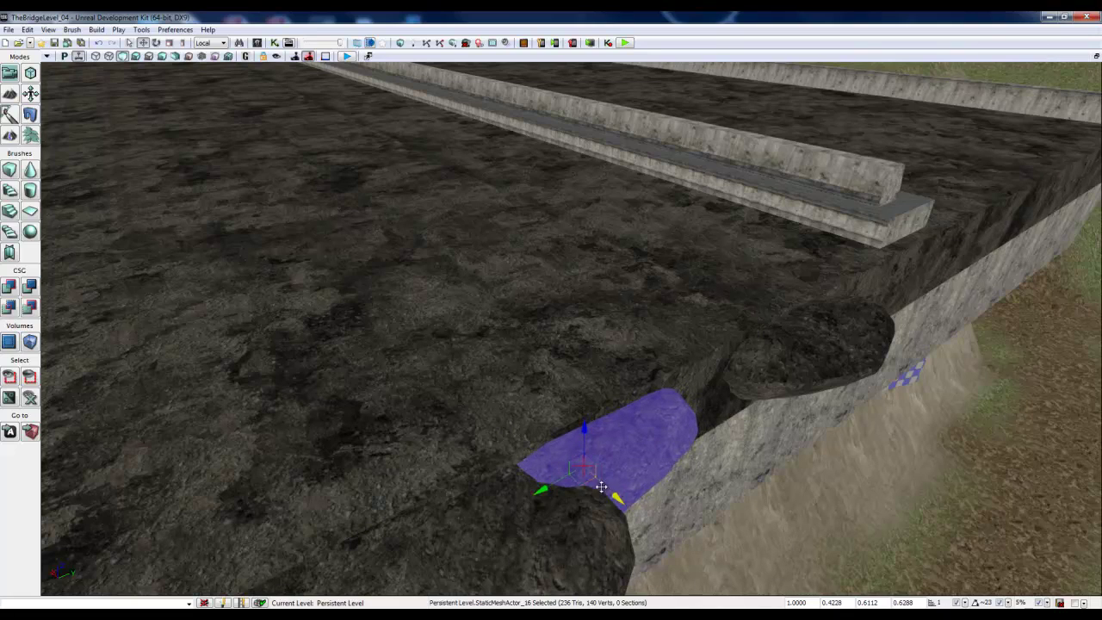
key("space")
key("space")
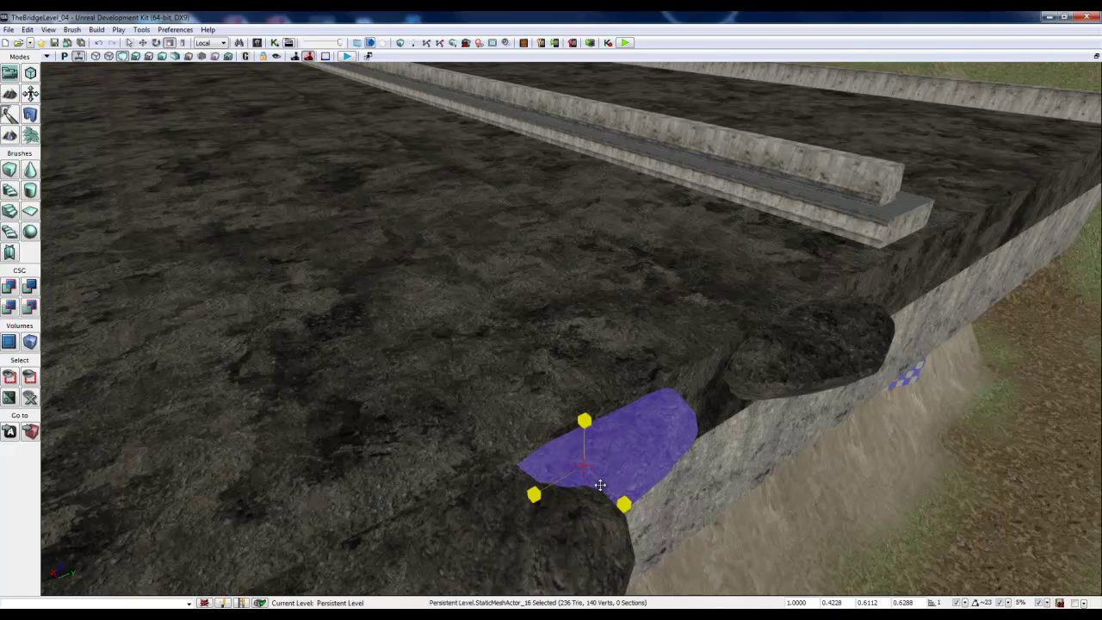
key("space")
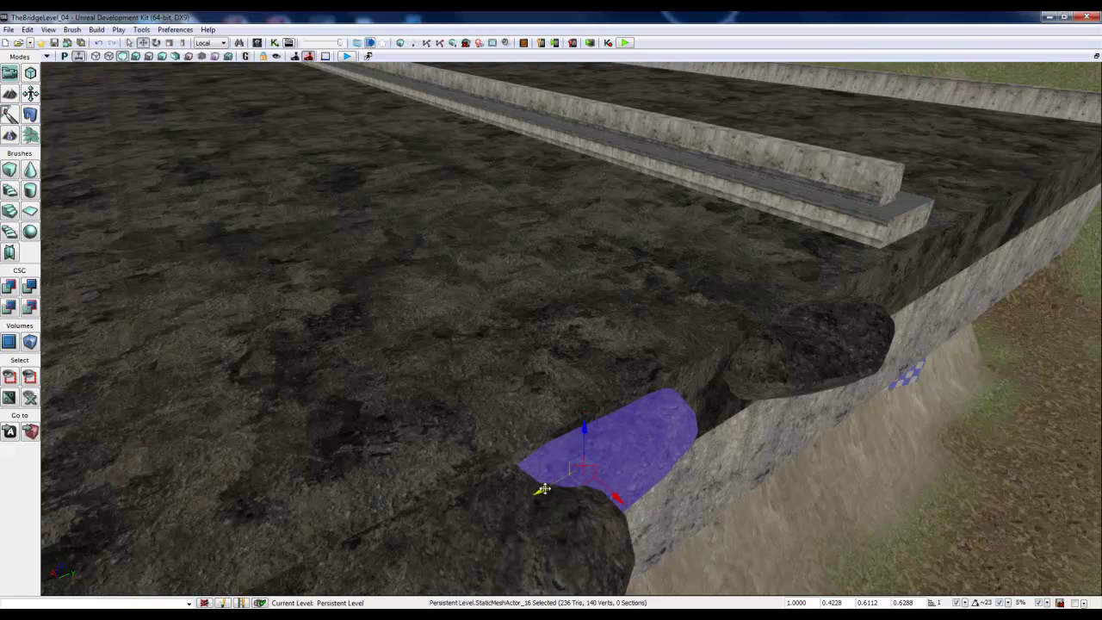
key("space")
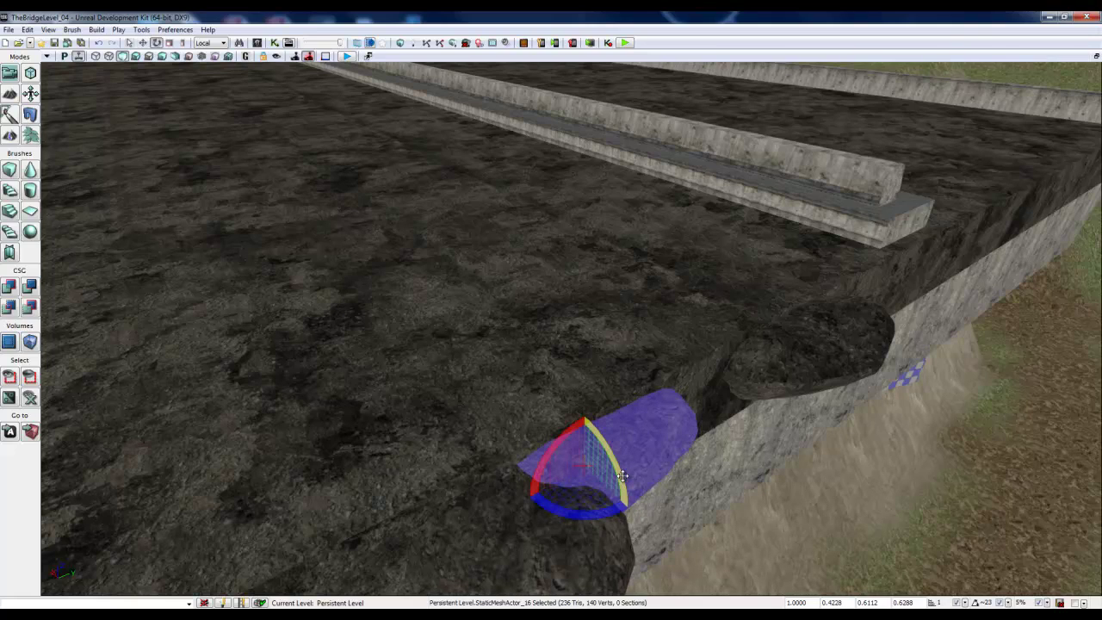
key("space")
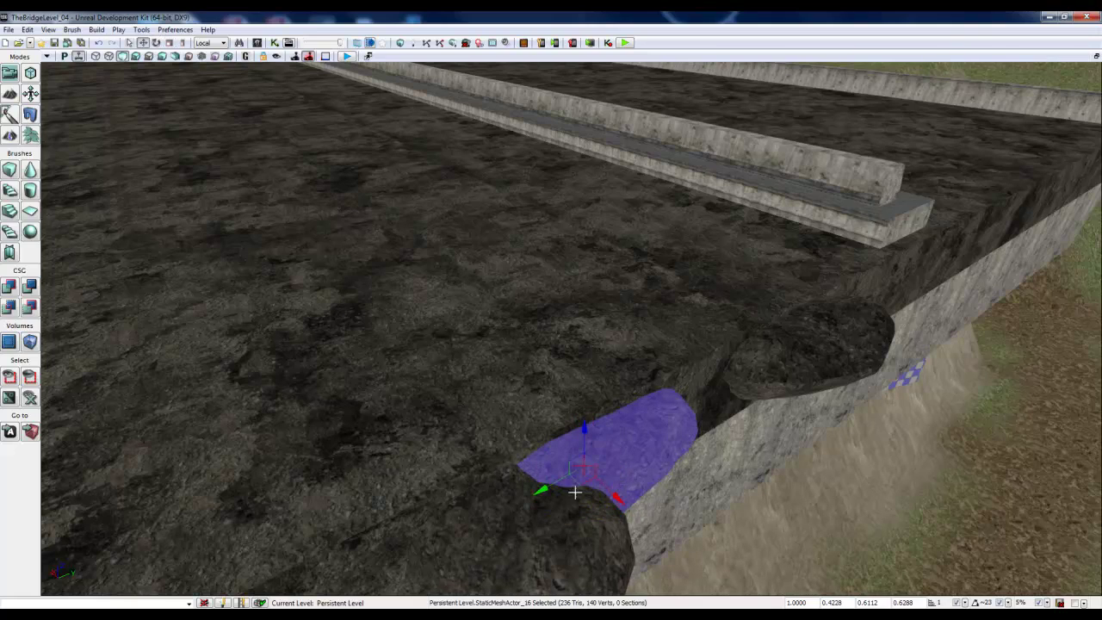
left_click_drag(540, 490, 655, 451)
mouse_move(673, 469)
right_mouse_down()
mouse_move(720, 442)
mouse_move(831, 438)
mouse_move(617, 487)
mouse_move(576, 515)
mouse_move(619, 494)
mouse_move(637, 501)
mouse_move(660, 470)
mouse_move(658, 481)
right_mouse_up()
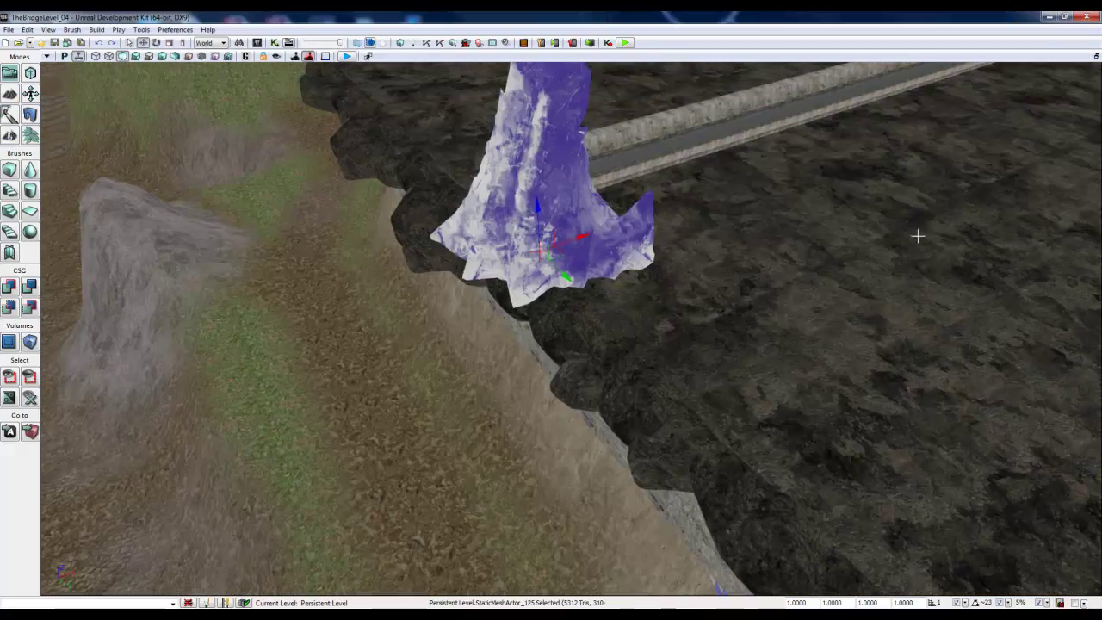
right_click_drag(917, 236, 1063, 176)
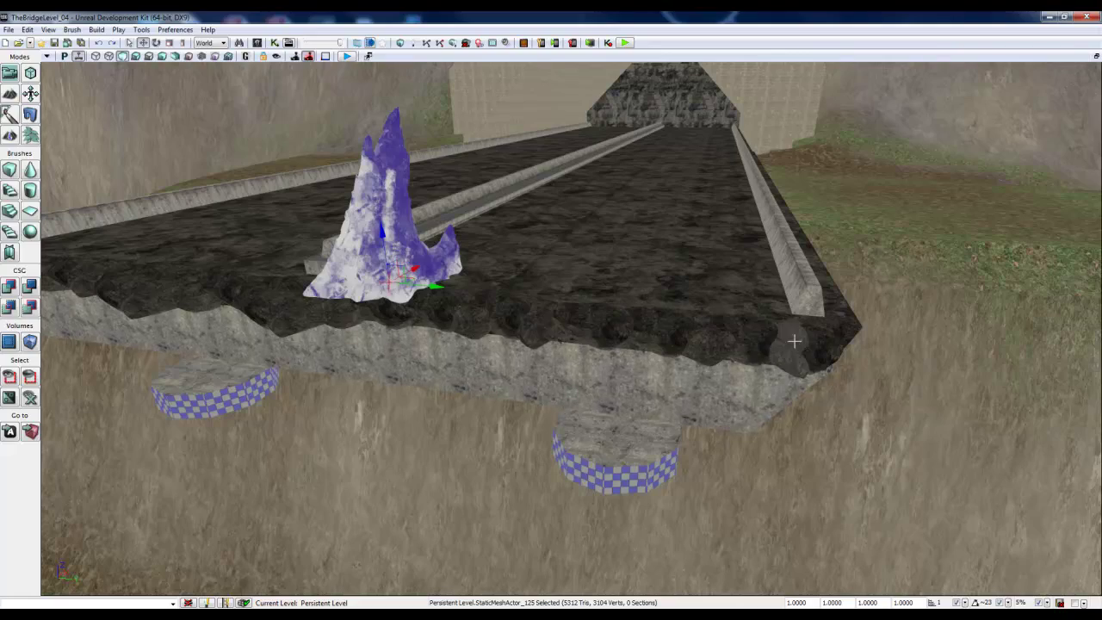
right_click_drag(819, 345, 880, 323)
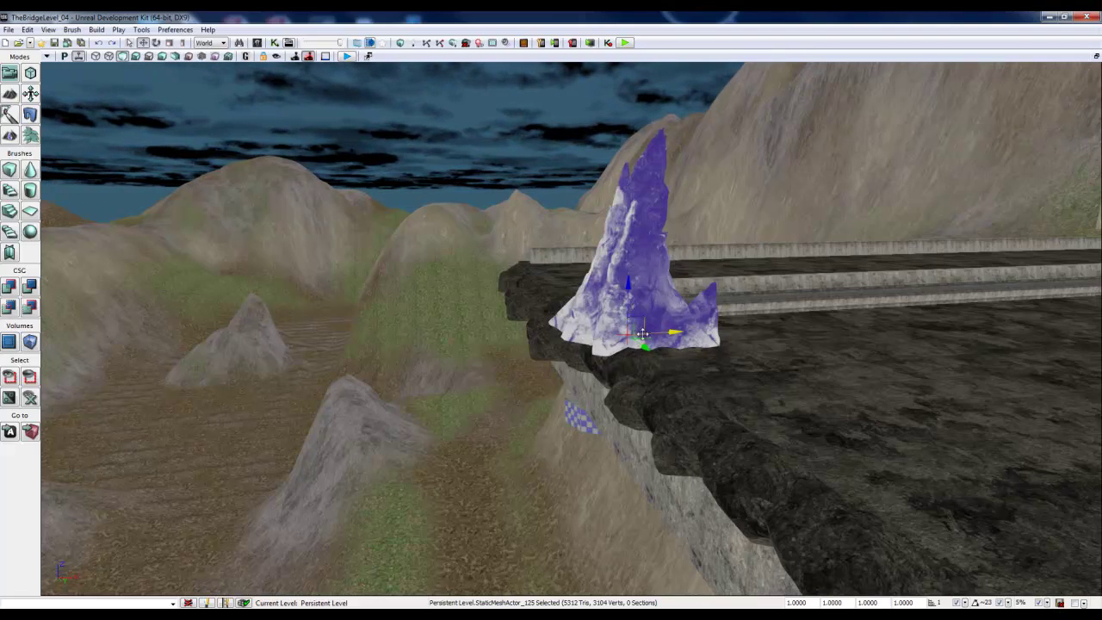
- Rotate the newly placed peaked rock mesh so its tip points outward from the broken road edge
key("space")
left_click_drag(605, 298, 381, 345)
left_click_drag(643, 295, 644, 399)
key("space")
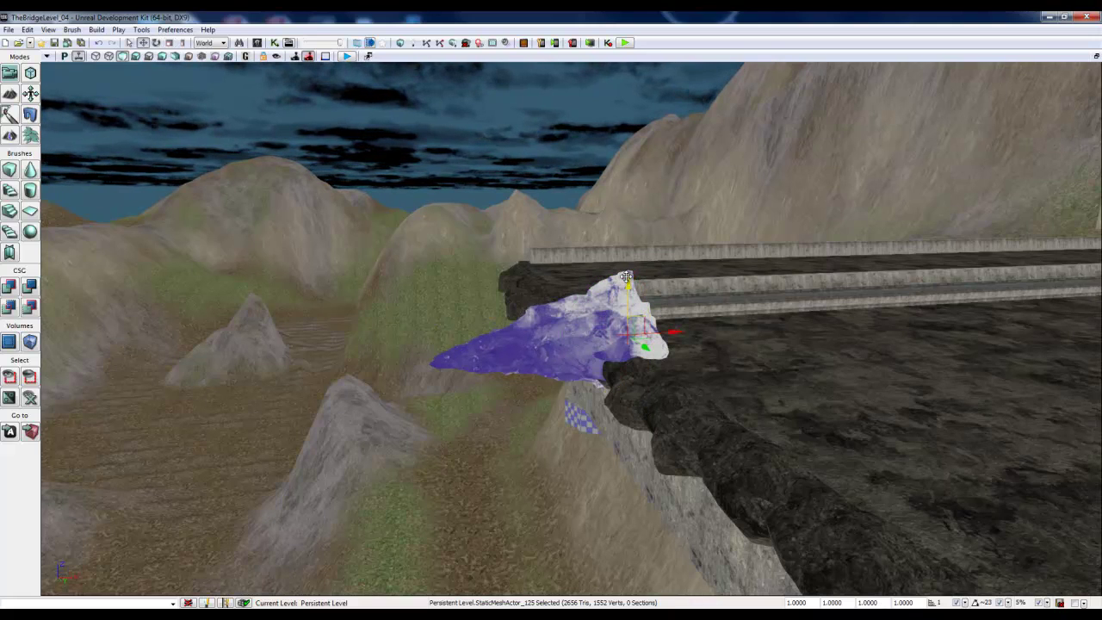
- Lower the peaked rock mesh against the broken edge and scale it uniformly to 1.2981
left_click_drag(627, 278, 358, 180)
key("space")
key("space")
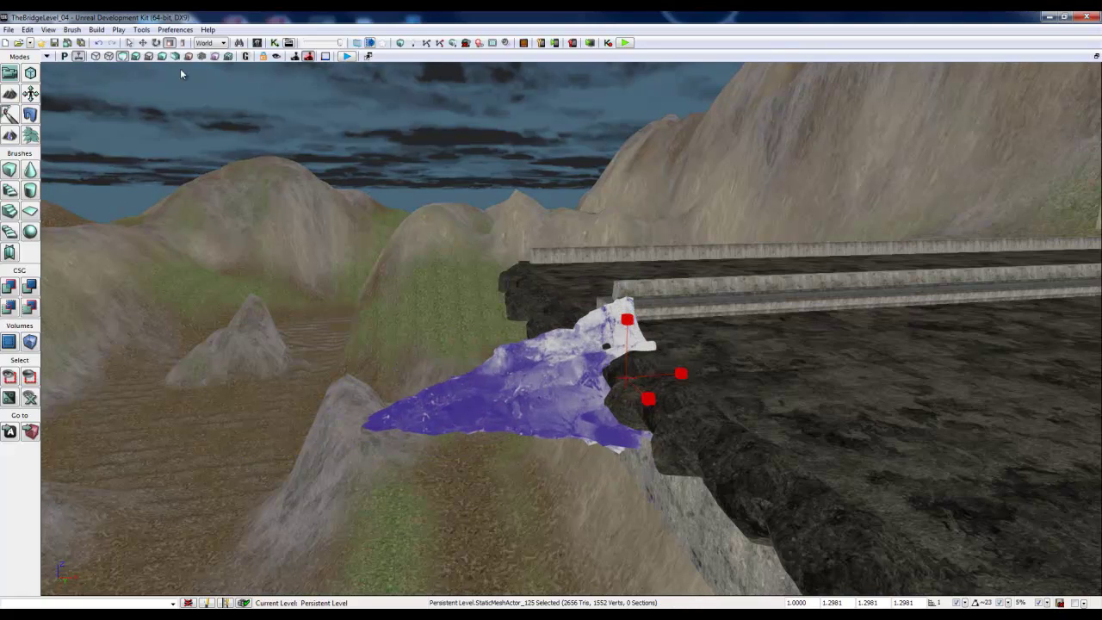
- Flatten the peaked rock mesh to 0.2249 along X and lower it slightly below the road surface
left_click(183, 42)
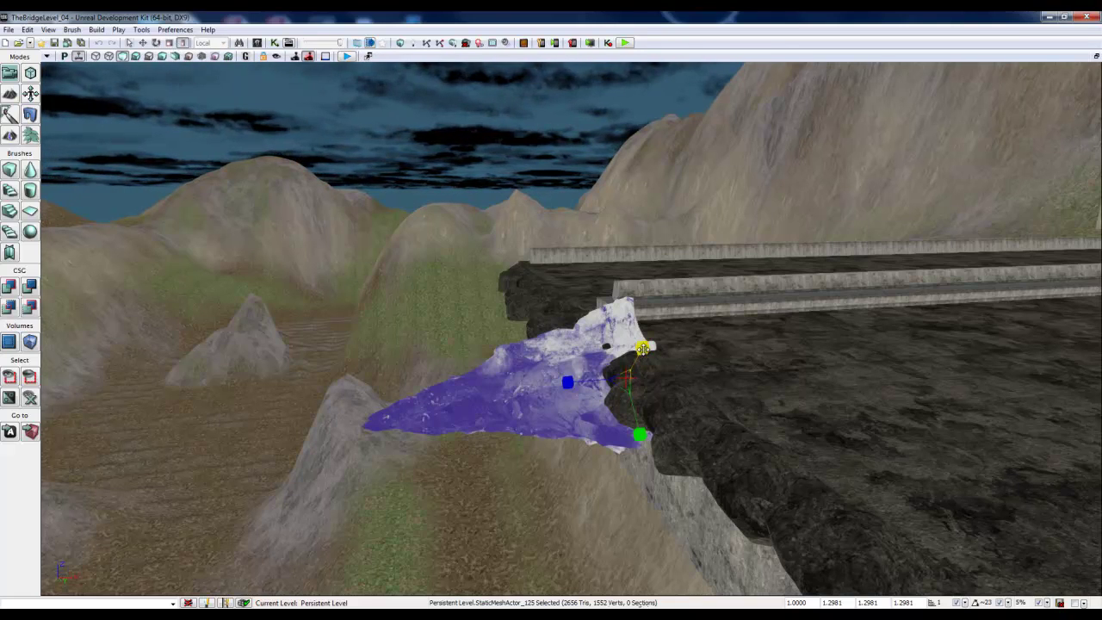
left_click_drag(642, 348, 640, 354)
key("space")
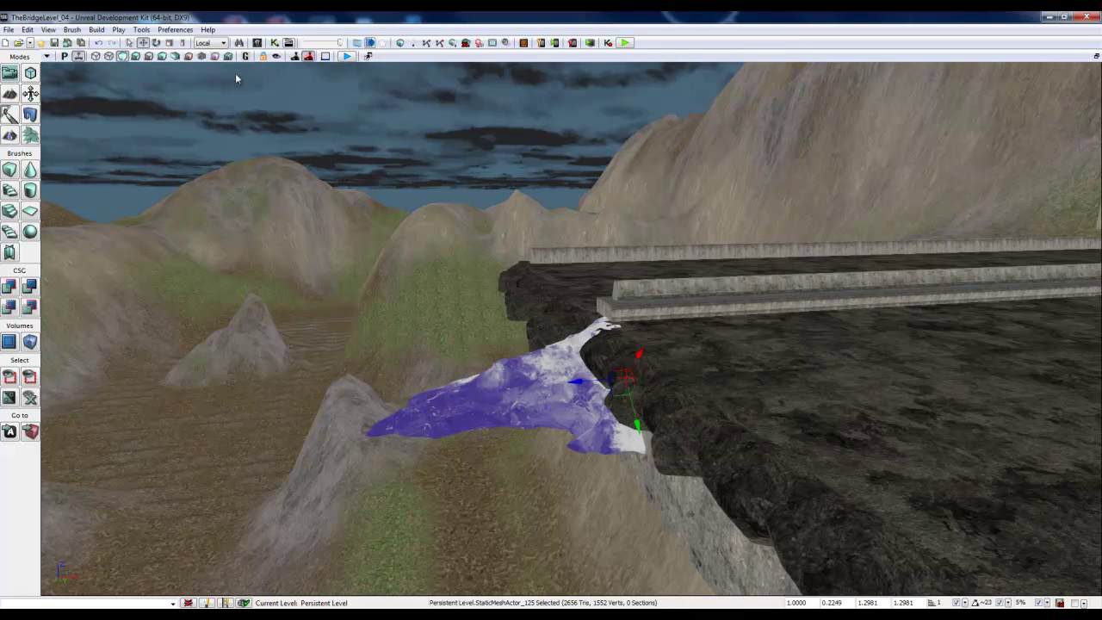
left_click(216, 54)
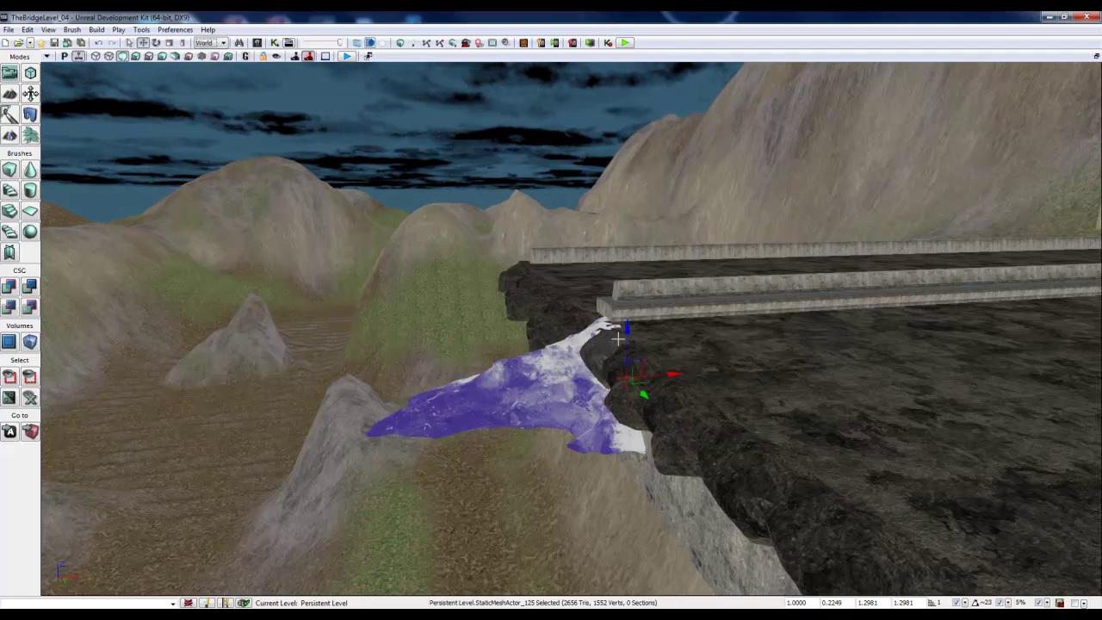
left_click_drag(630, 329, 629, 332)
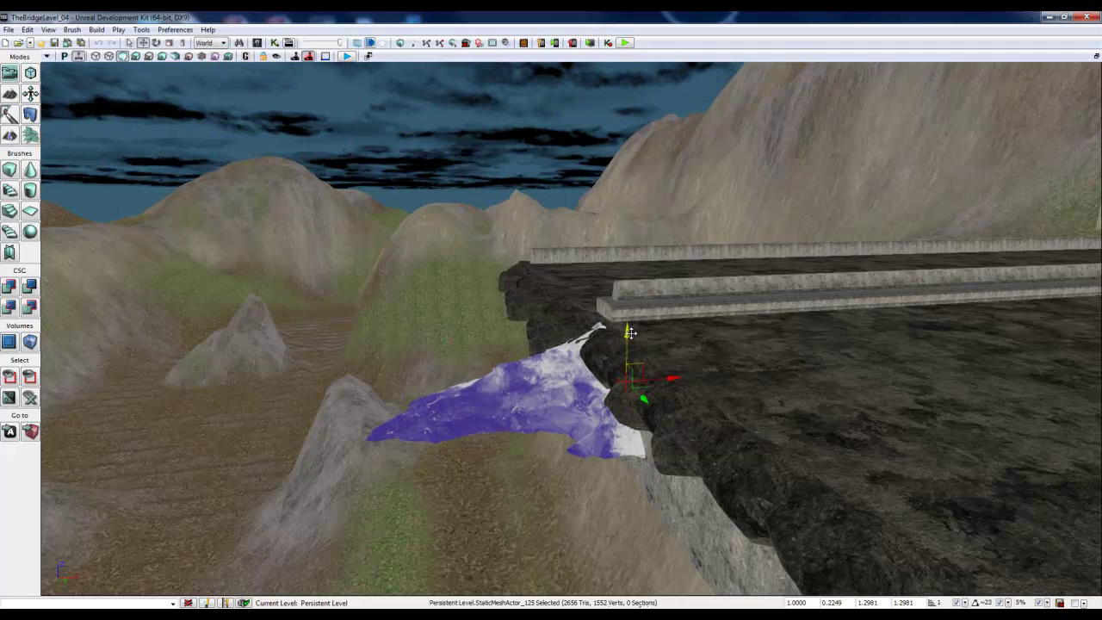
mouse_move(593, 352)
right_mouse_down()
mouse_move(551, 351)
mouse_move(603, 350)
mouse_move(593, 352)
right_mouse_up()
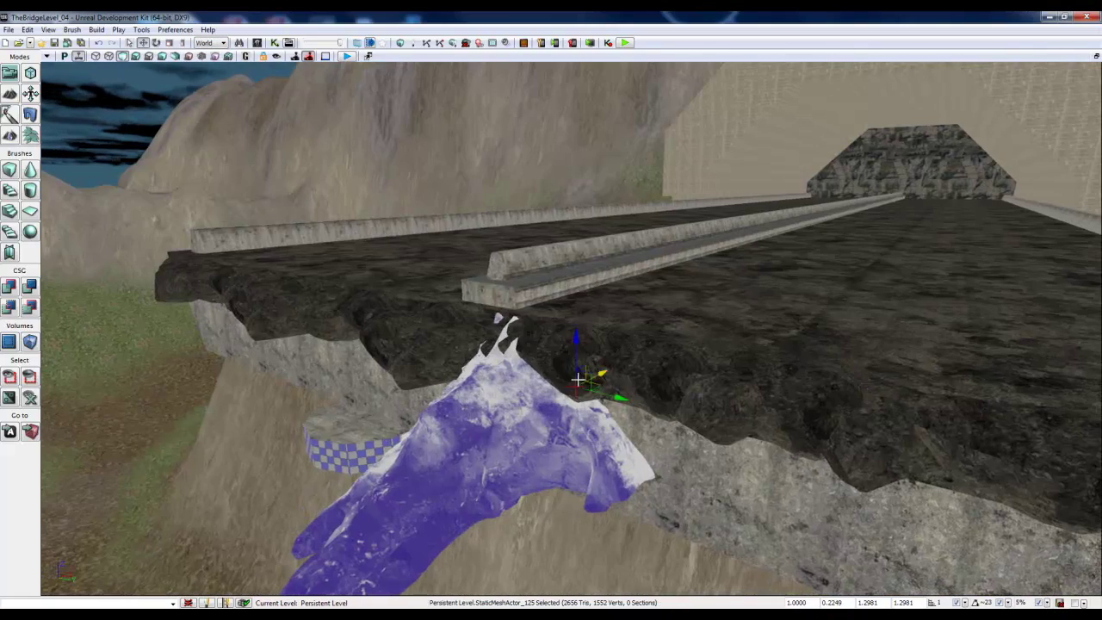
- Shrink the flattened rock mesh proportionally to 0.1507 along X and 0.8695 along Y and Z
left_click(183, 42)
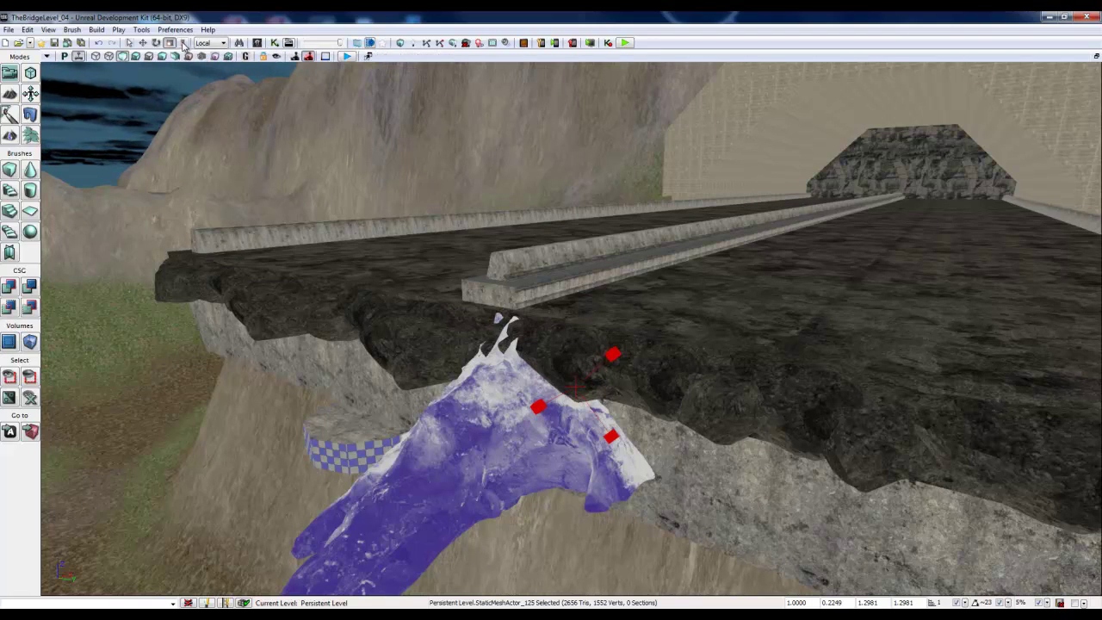
left_click(184, 43)
left_click(170, 43)
left_click(203, 45)
left_click(203, 52)
left_click(713, 307)
left_click(482, 476)
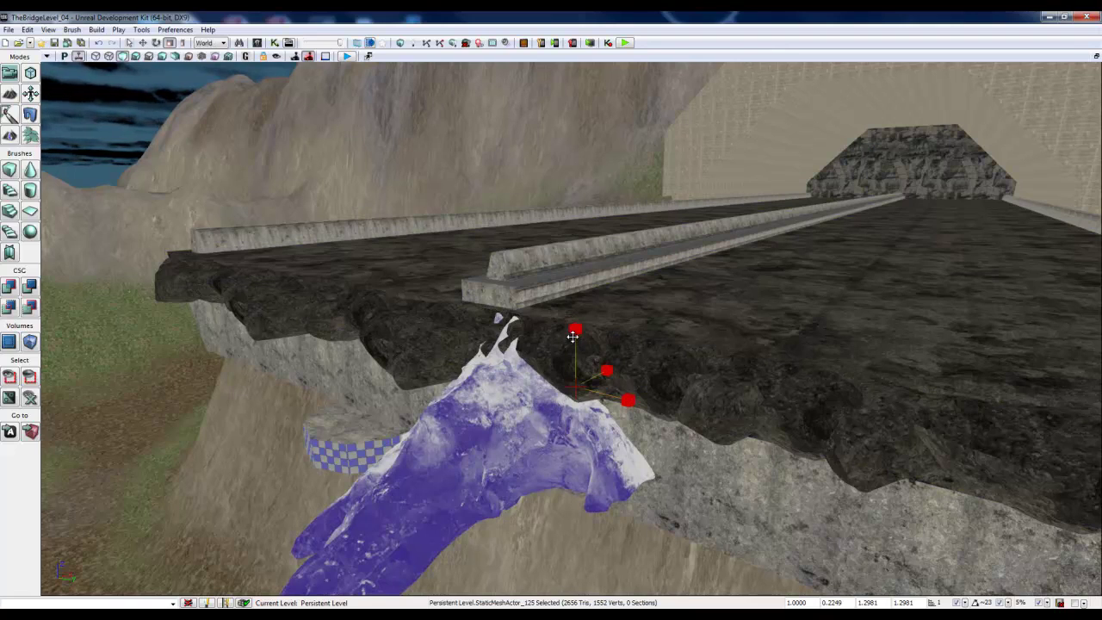
left_click_drag(572, 335, 555, 427)
- Move the shrunken rock mesh up and inward at the road edge and rotate it near the median barrier's end
key("w")
key("space")
key("space")
key("space")
mouse_move(575, 336)
left_mouse_down()
mouse_move(585, 307)
mouse_move(584, 317)
left_mouse_up()
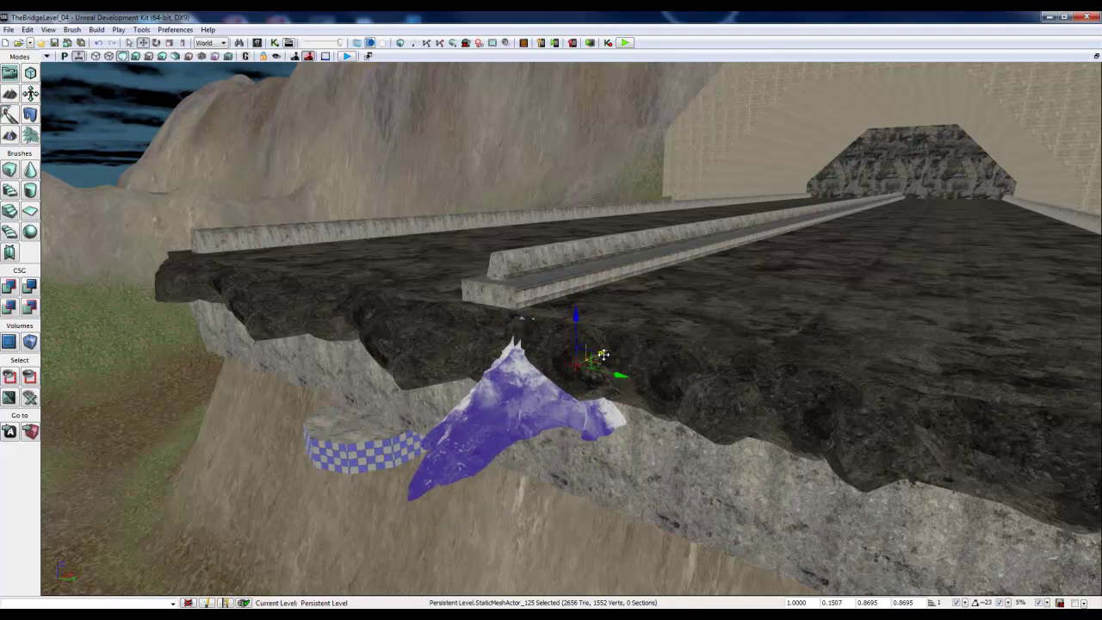
left_click_drag(604, 353, 630, 342)
mouse_move(607, 300)
left_mouse_down()
mouse_move(607, 288)
mouse_move(582, 308)
mouse_move(596, 292)
mouse_move(586, 296)
mouse_move(597, 309)
left_mouse_up()
key("space")
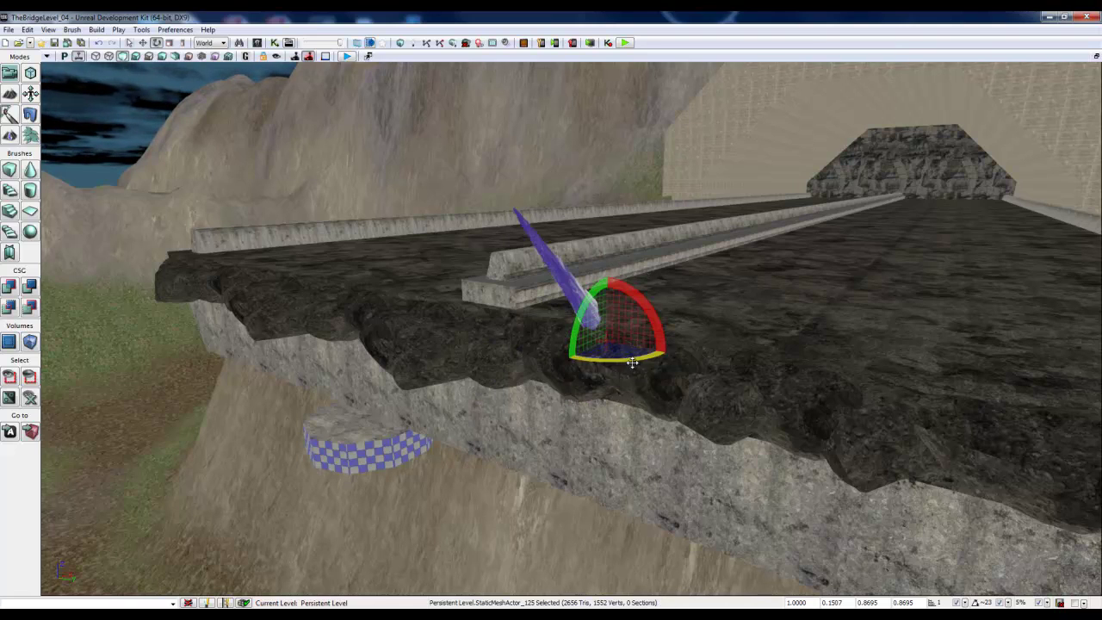
- Undo the recent moves, rotations and scalings of the peaked rock mesh
key("ctrl+z")
key("ctrl+z")
key("ctrl+z")
key("ctrl+z")
key("ctrl+z")
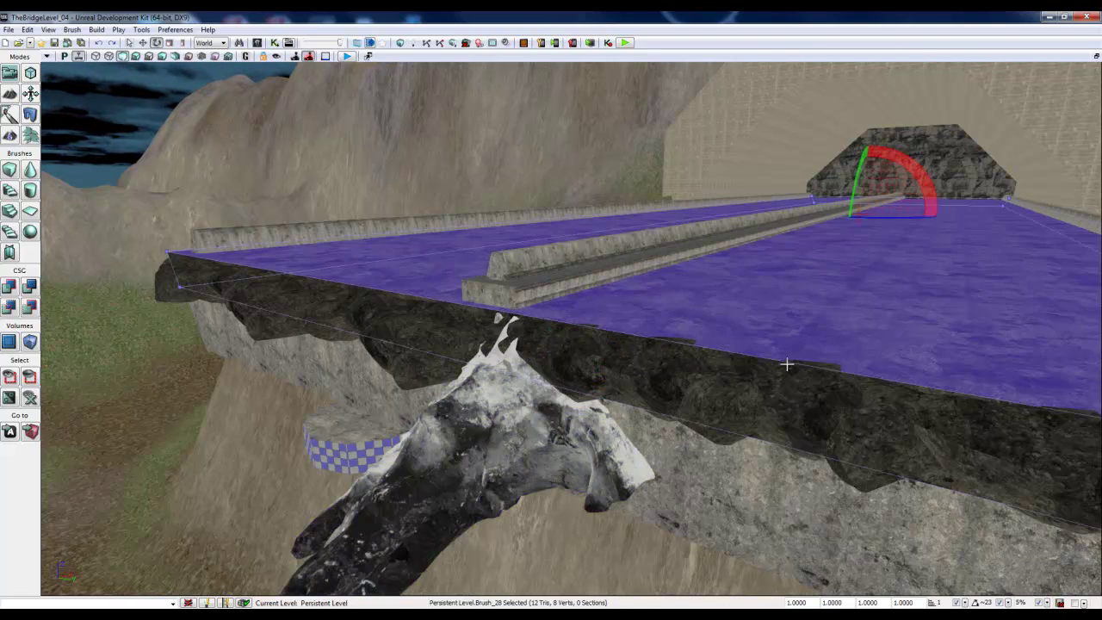
key("ctrl+z")
key("ctrl+z")
key("ctrl+z")
key("ctrl+z")
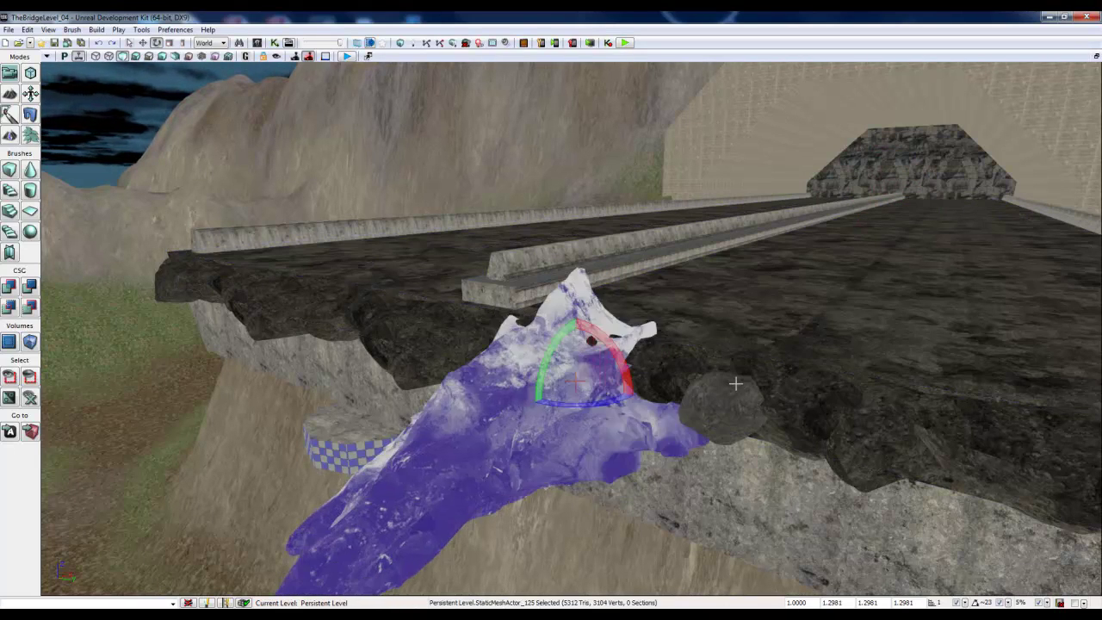
key("ctrl+z")
key("ctrl+z")
key("ctrl+z")
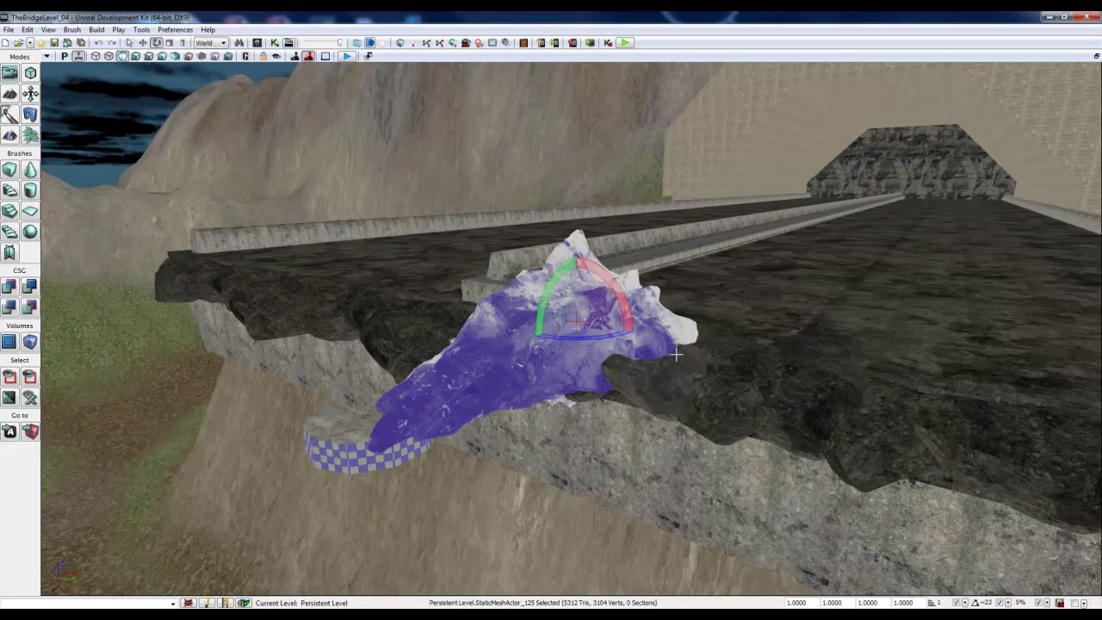
key("ctrl+z")
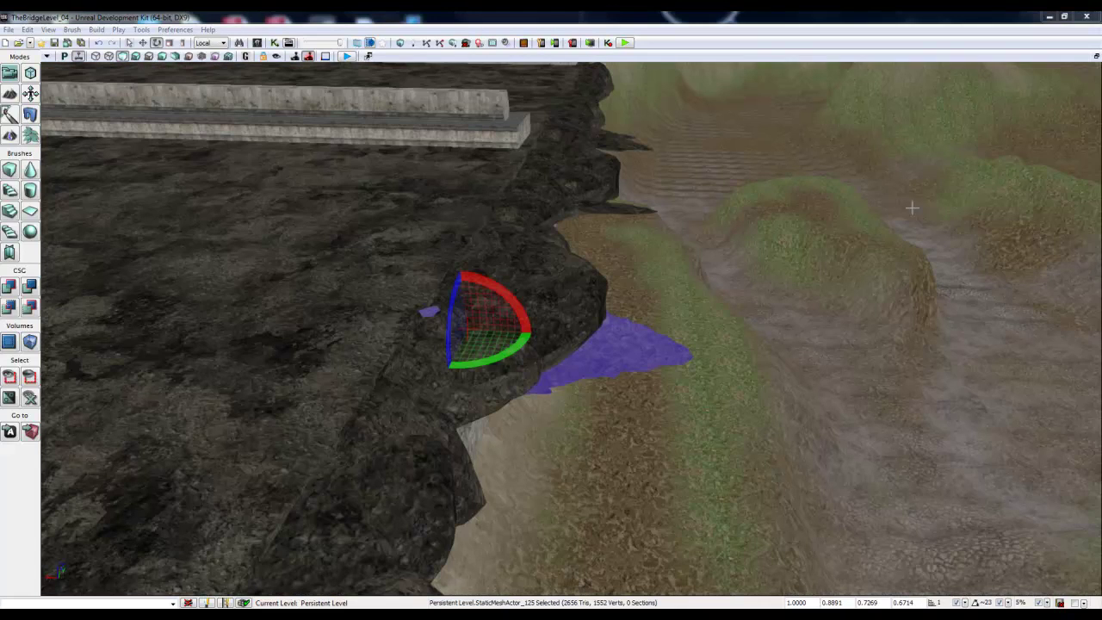
- Inspect the rubble along the broken road edge and the opposite bridge section standing on its pillar
key("space")
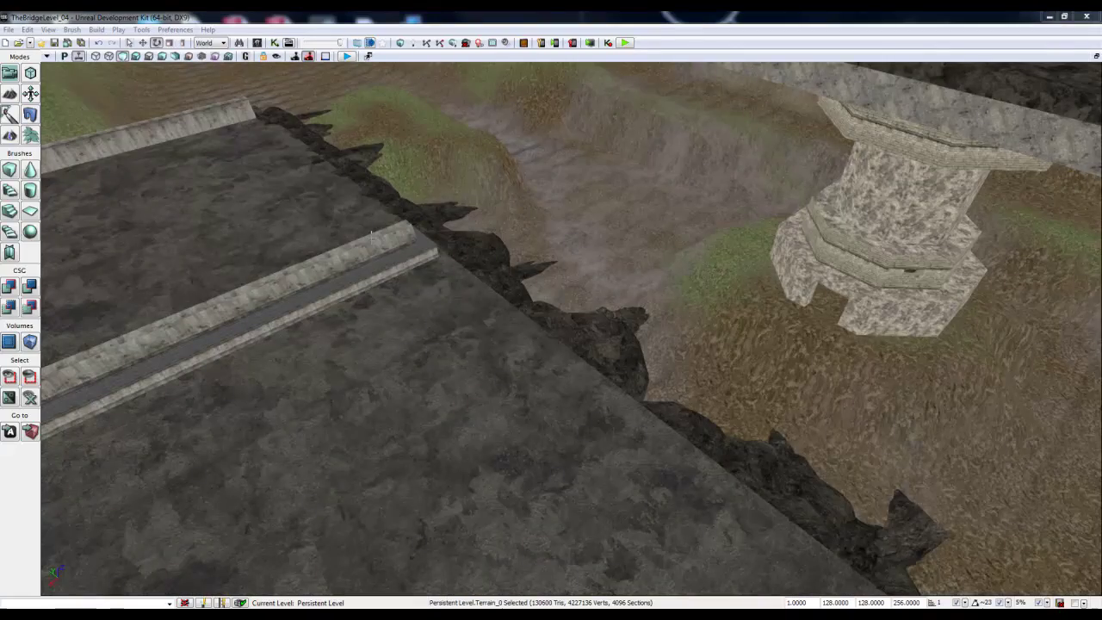
right_click_drag(454, 287, 518, 436)
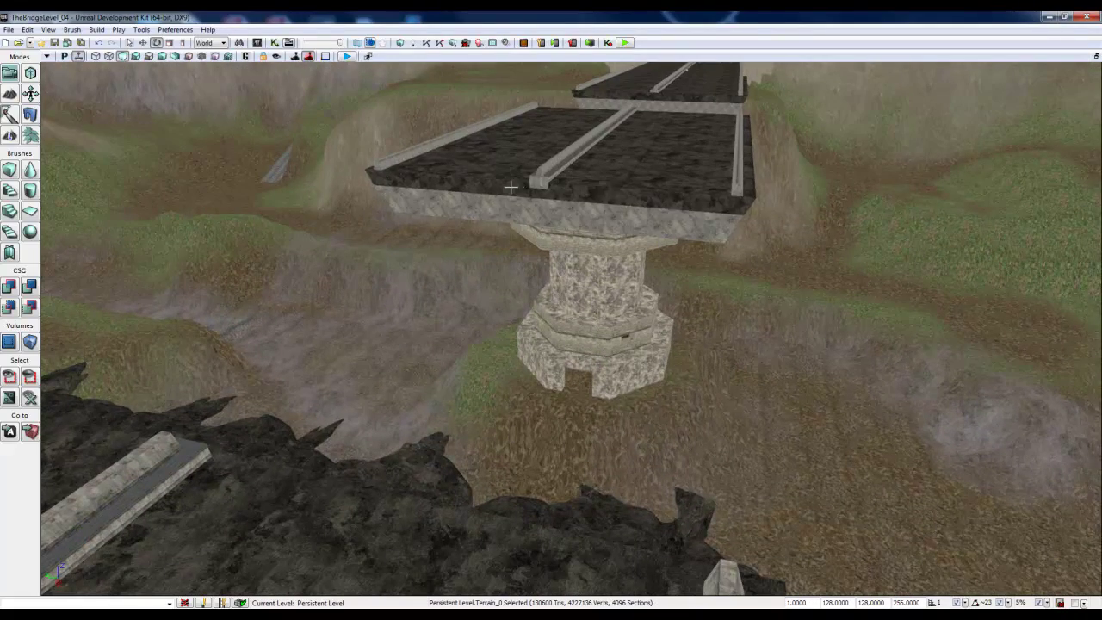
right_click_drag(686, 68, 546, 327)
right_click_drag(600, 475, 809, 387)
right_click_drag(626, 500, 606, 546)
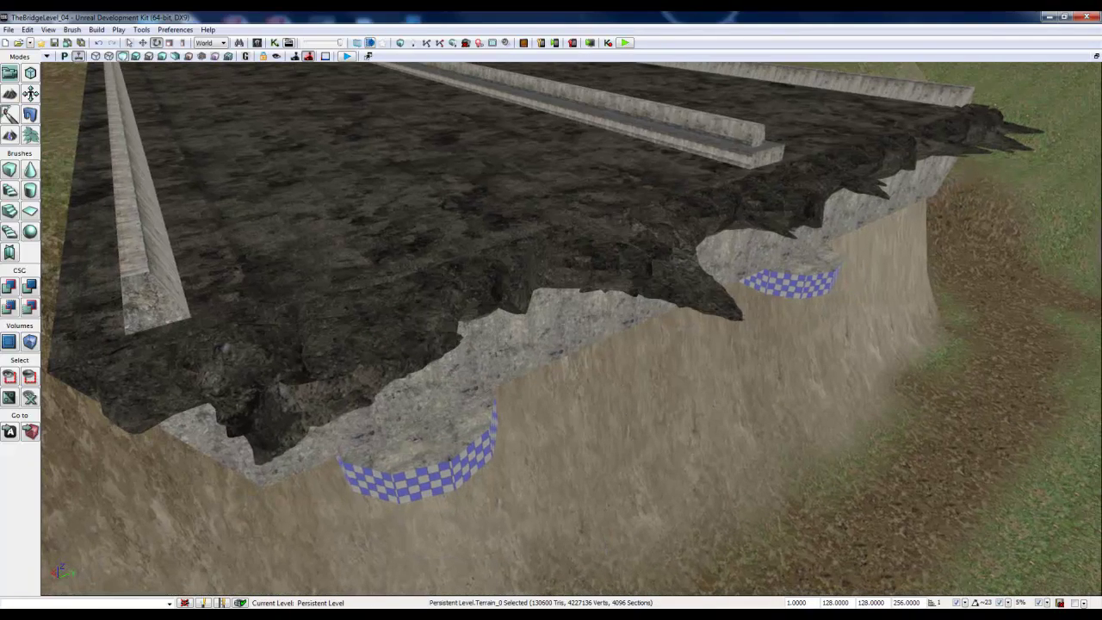
- Select the cluster of rock meshes at the road corner beside the outer barrier's end
left_click(364, 436)
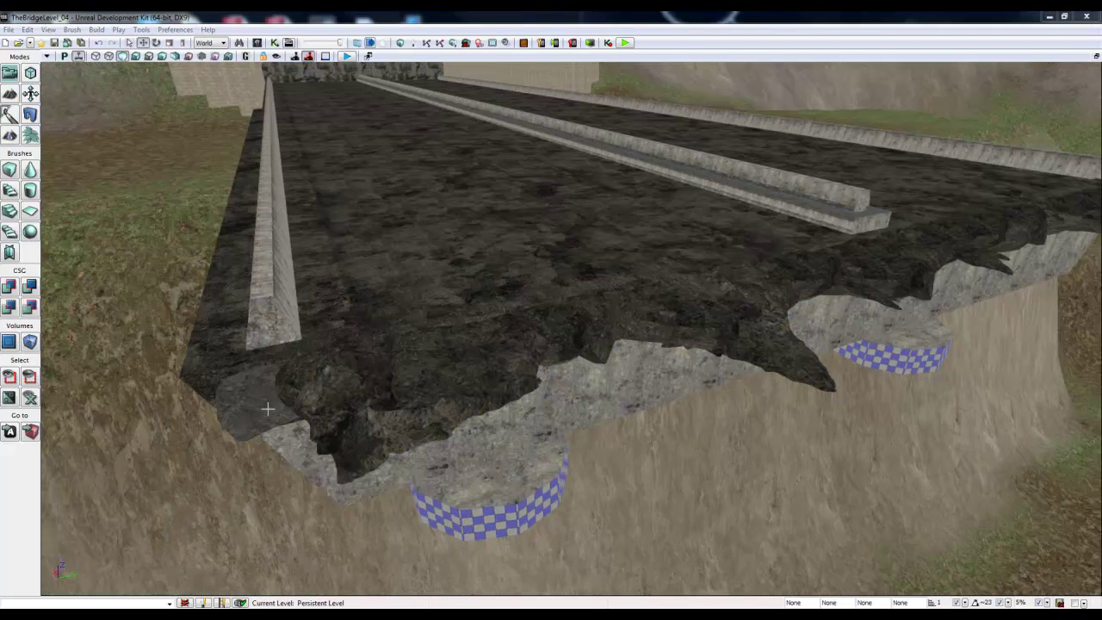
left_click(265, 408)
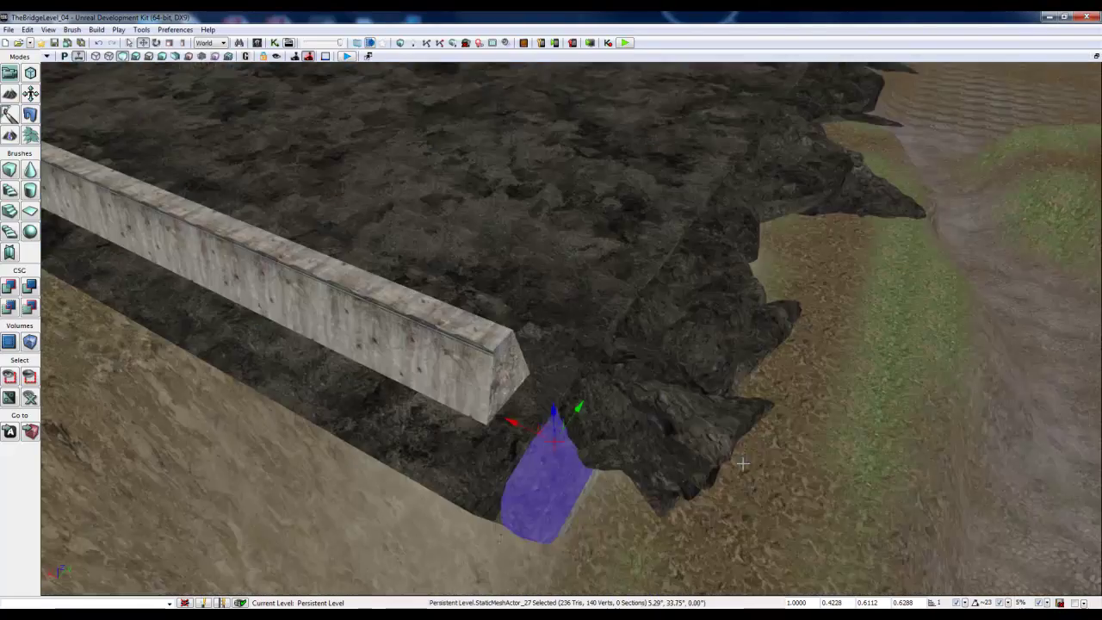
right_click_drag(743, 463, 429, 331)
left_click(447, 502, "ctrl")
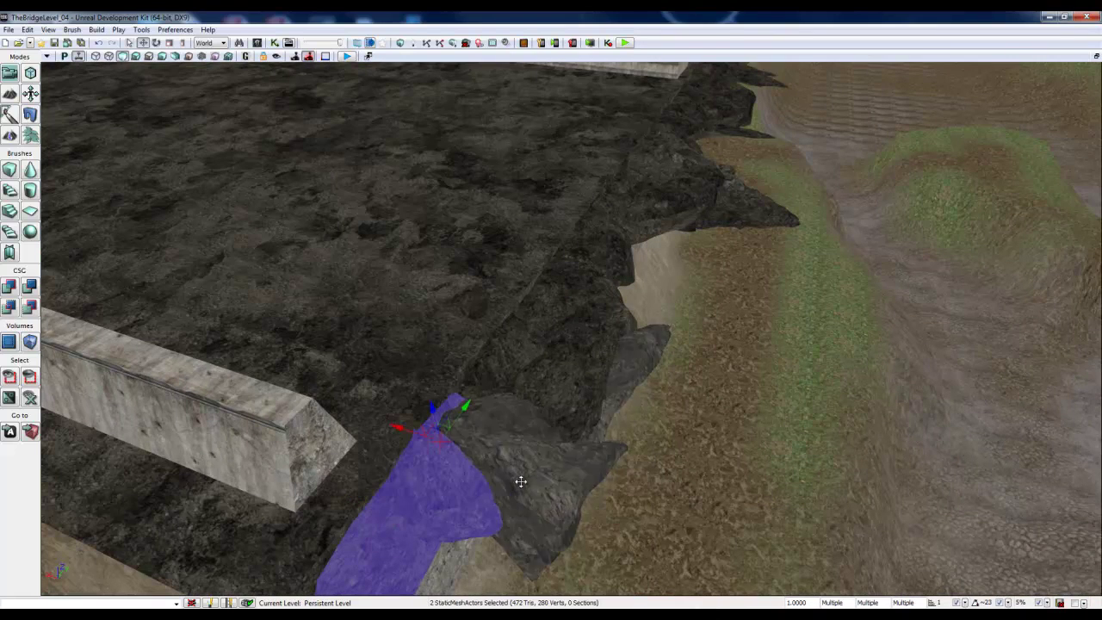
left_click(520, 481, "ctrl")
left_click(544, 393, "ctrl")
left_click(524, 341, "ctrl")
left_click(553, 306, "ctrl")
left_click(474, 384, "ctrl")
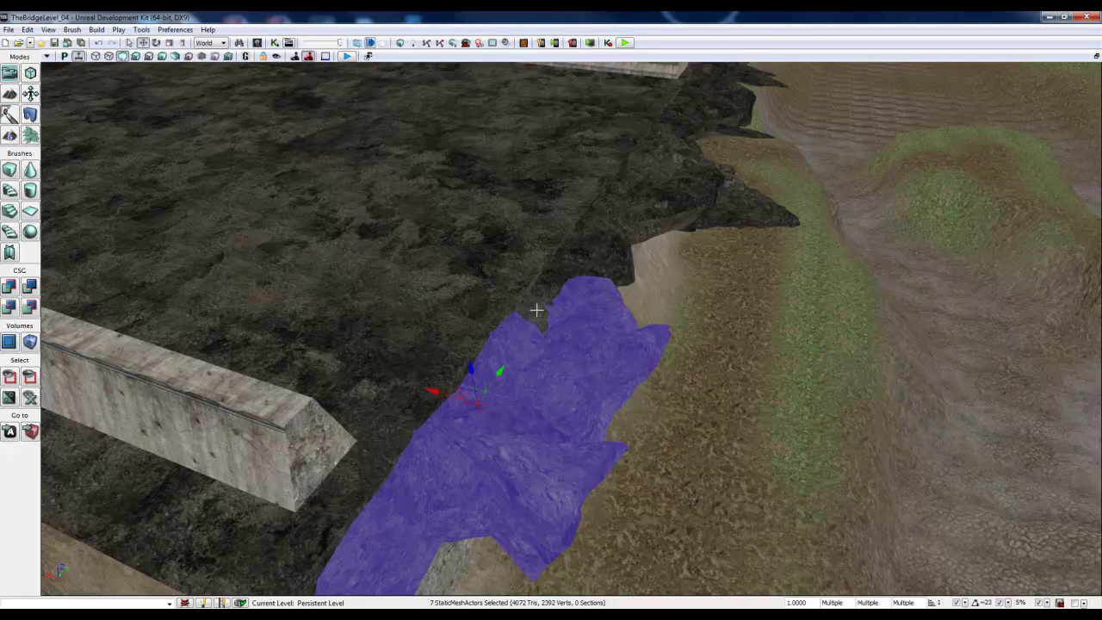
- Add the neighbouring rocks along the middle of the near lane's broken edge to the selection
left_click(563, 259, "ctrl")
left_click(601, 235, "ctrl")
left_click(621, 213, "ctrl")
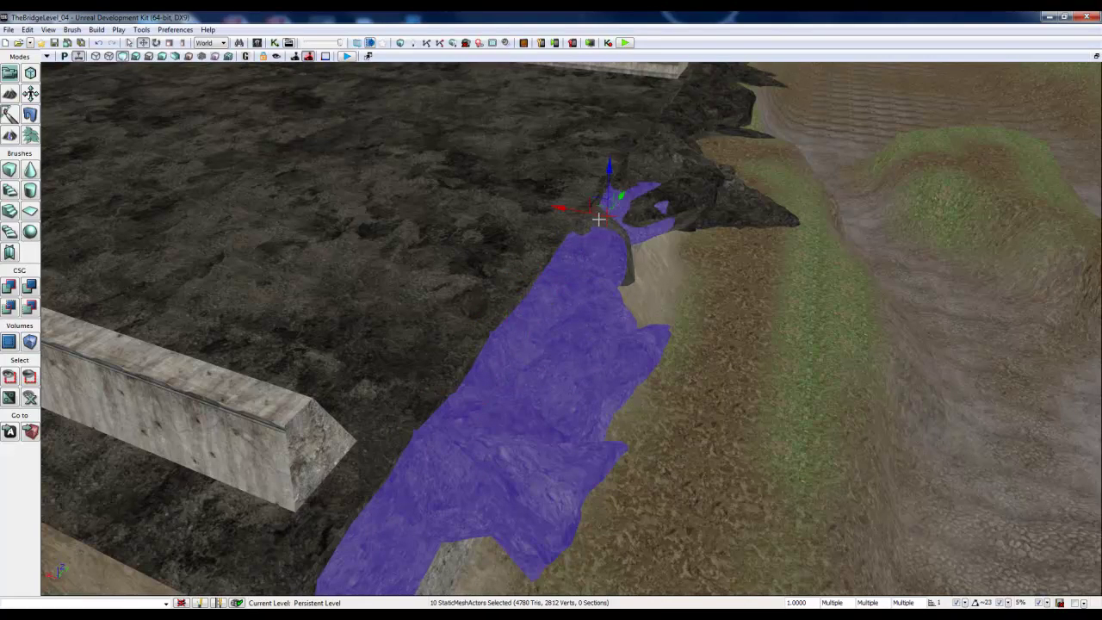
left_click(682, 202, "ctrl")
left_click(669, 195, "ctrl")
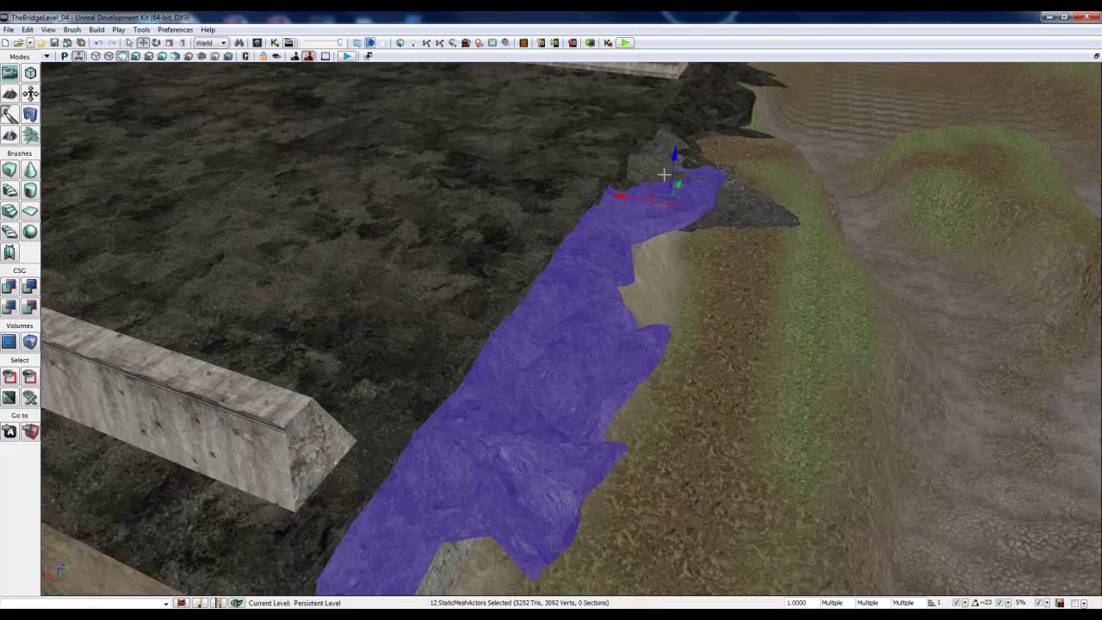
left_click(659, 167, "ctrl")
left_click(688, 129, "ctrl")
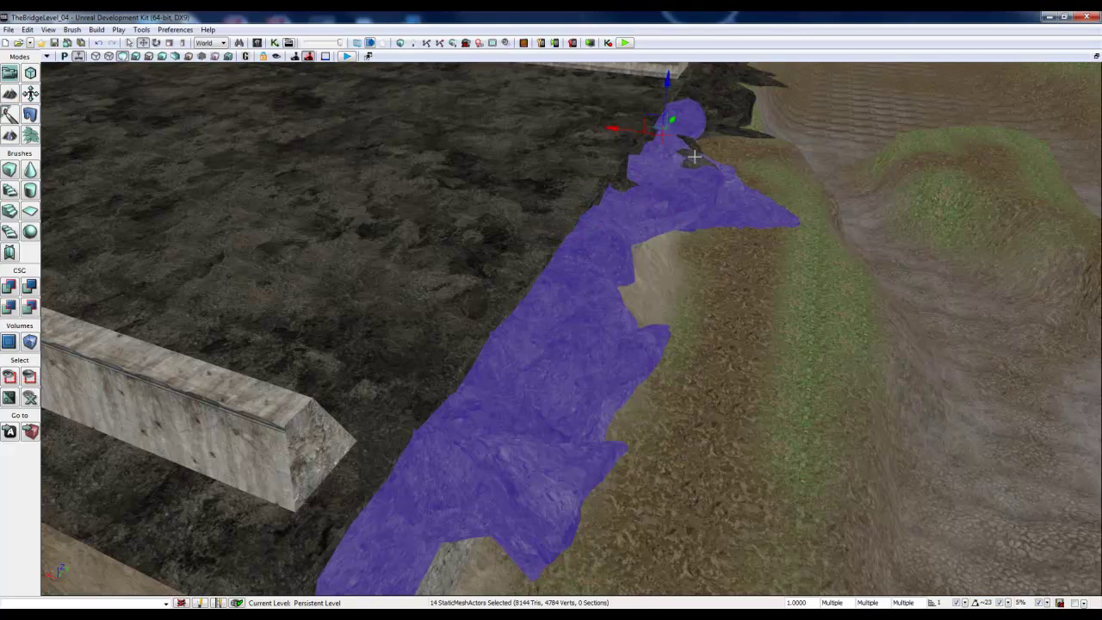
left_click(691, 157, "ctrl")
left_click(623, 191, "ctrl")
- Add the rocks between the lane's middle and the median barrier's end to the selection
right_click_drag(670, 250, 553, 337)
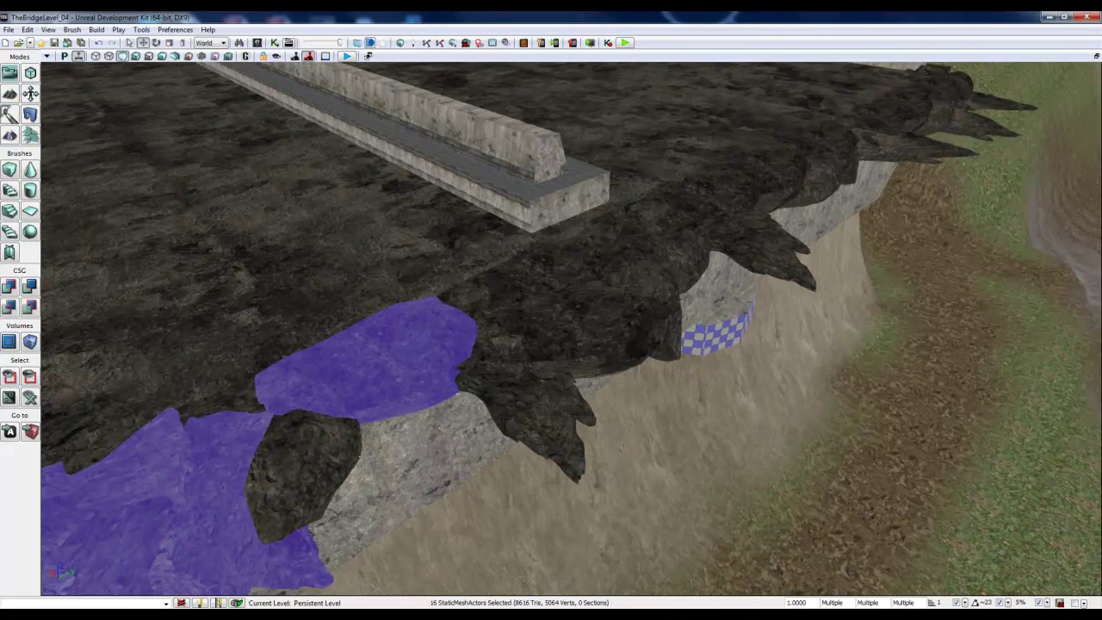
left_click(532, 274, "ctrl")
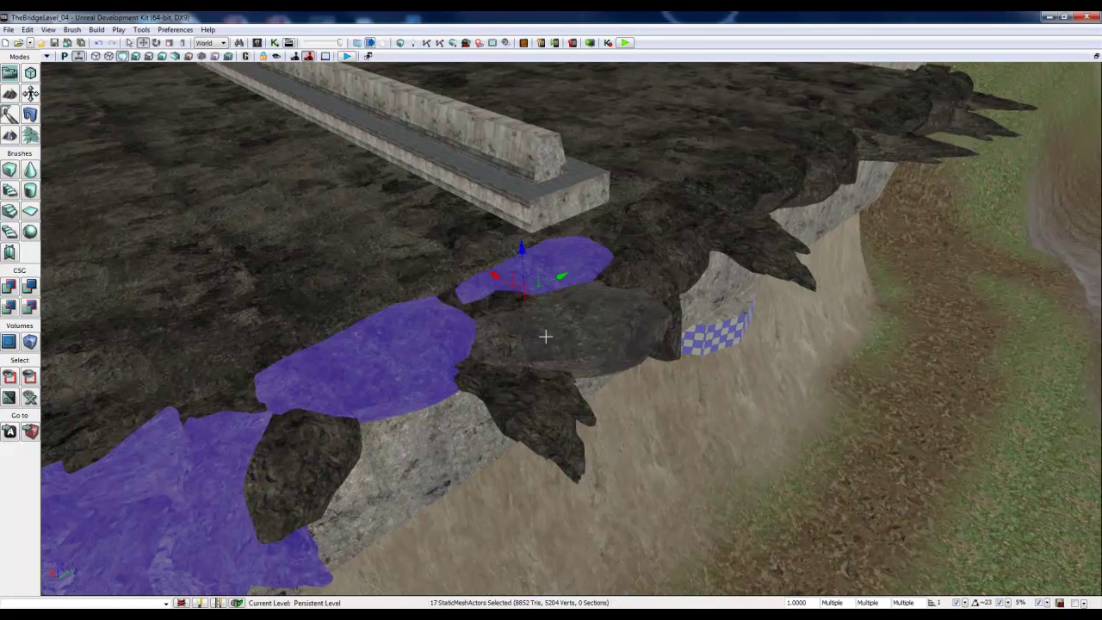
key("ctrl+z")
left_click(557, 261, "ctrl")
left_click(492, 317, "ctrl")
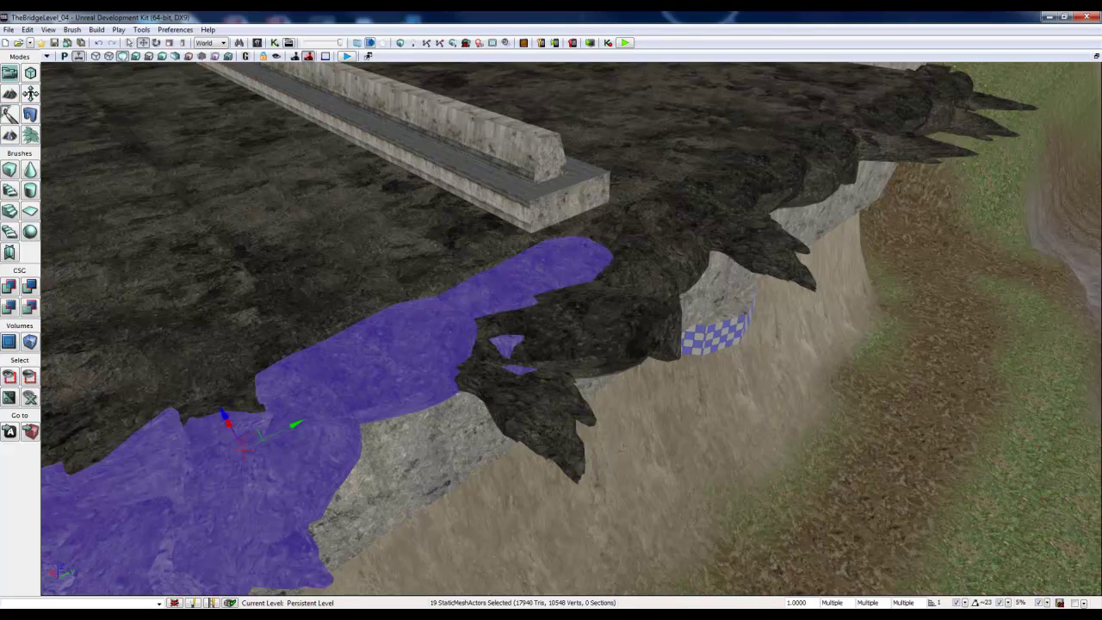
left_click(320, 467, "ctrl")
left_click(553, 323, "ctrl")
left_click(593, 327, "ctrl")
left_click(680, 241, "ctrl")
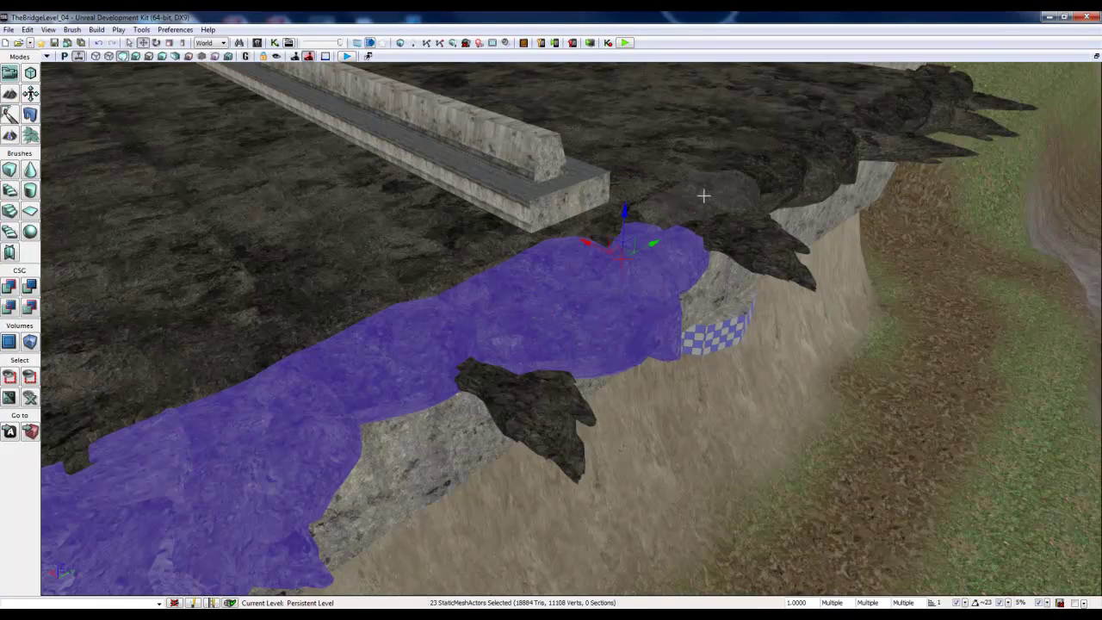
- Add the rocks in front of the median barrier's end and the two pointed rocks below it to the selection
left_click(603, 222, "ctrl")
left_click(604, 223, "ctrl")
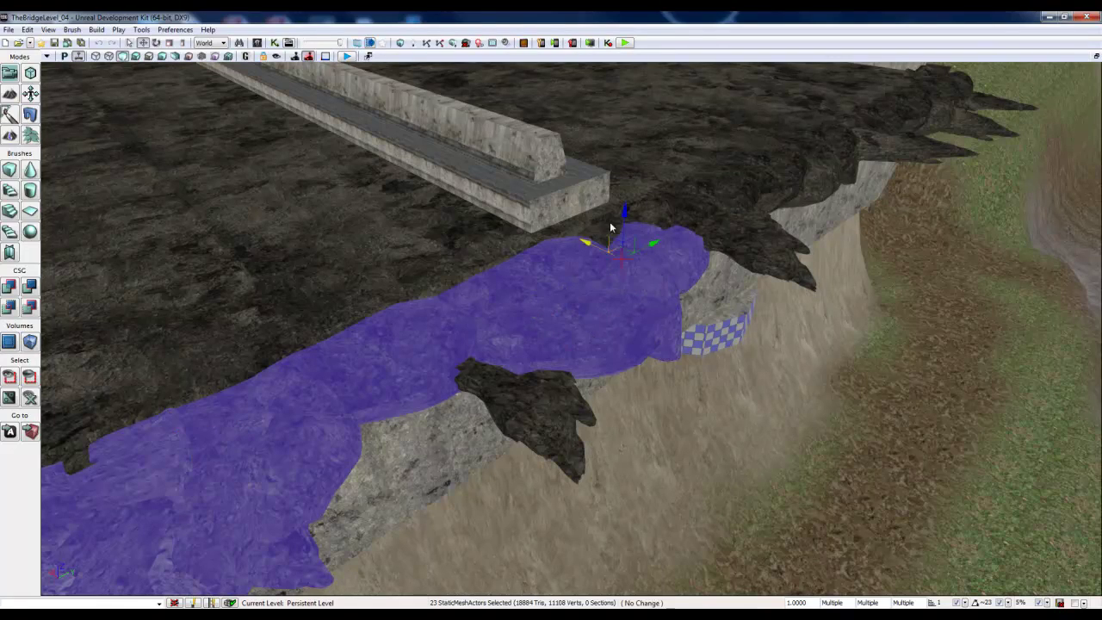
left_click(772, 246, "ctrl")
left_click(559, 428, "ctrl")
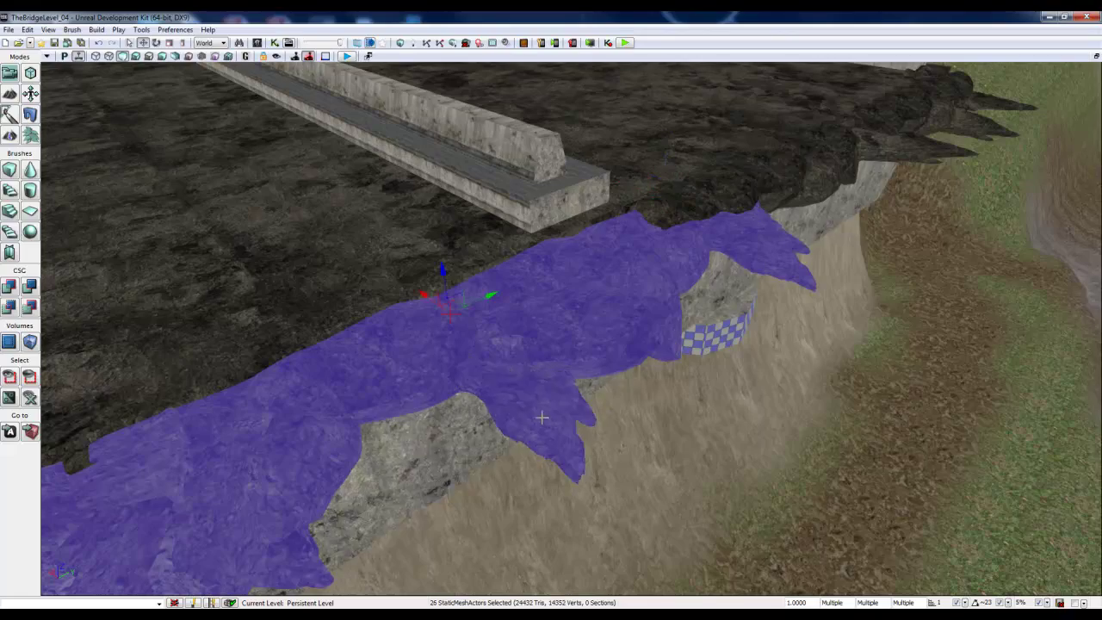
- Extend the selection with the rounded rocks just past the median barrier on the far lane's broken edge
right_click_drag(631, 377, 425, 386)
left_click(512, 375, "ctrl")
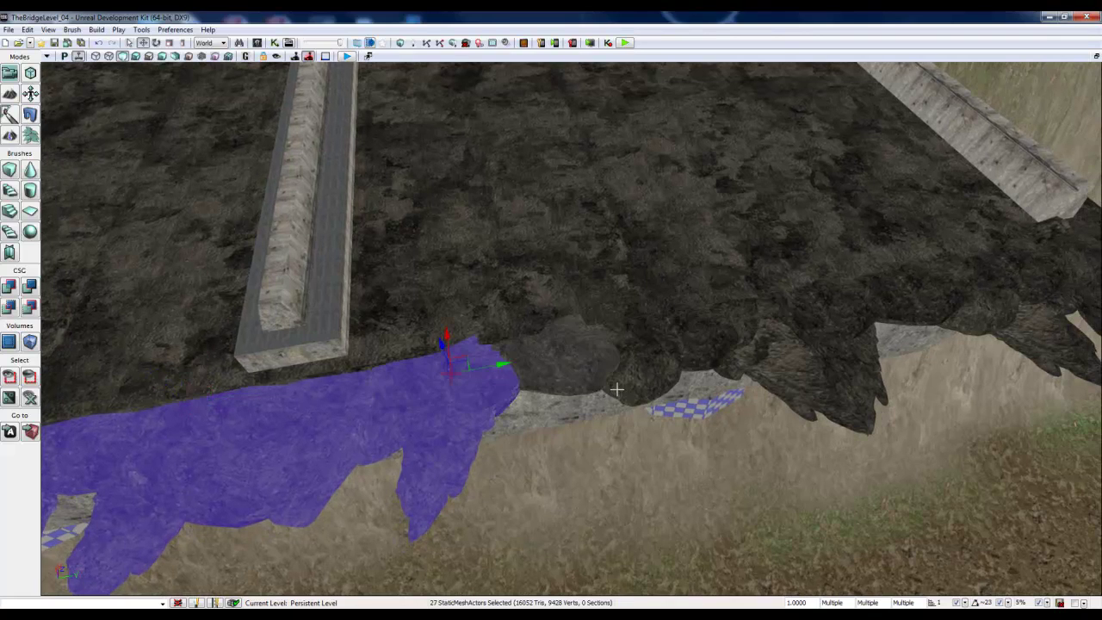
left_click(505, 376, "ctrl")
left_click(504, 377, "ctrl")
left_click(550, 366, "ctrl")
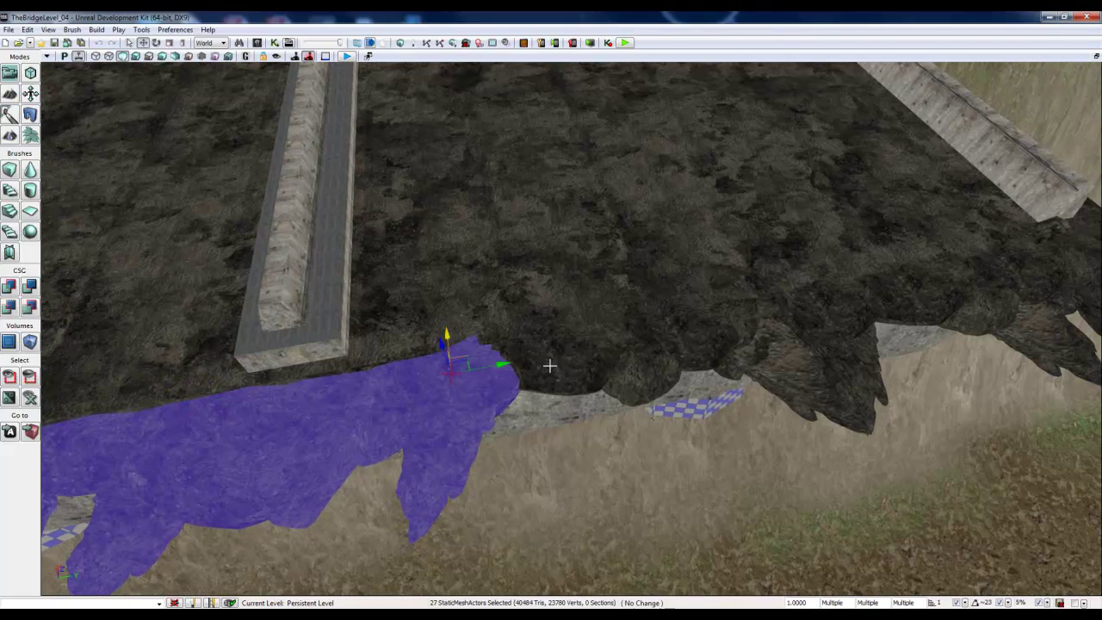
left_click(631, 364, "ctrl")
left_click(703, 324, "ctrl")
left_click(749, 324, "ctrl")
- Add the large pointed rocks and the adjoining rock midway along the far lane's edge to the selection
left_click(792, 344, "ctrl")
key("ctrl+z")
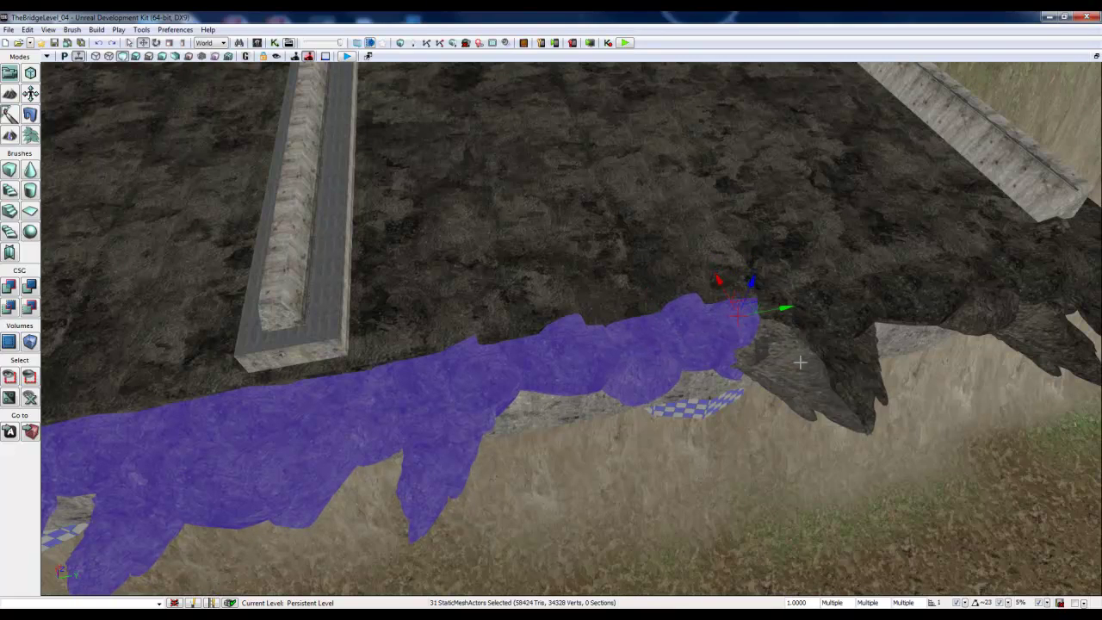
left_click(796, 365, "ctrl")
left_click(856, 371, "ctrl")
left_click(791, 309, "ctrl")
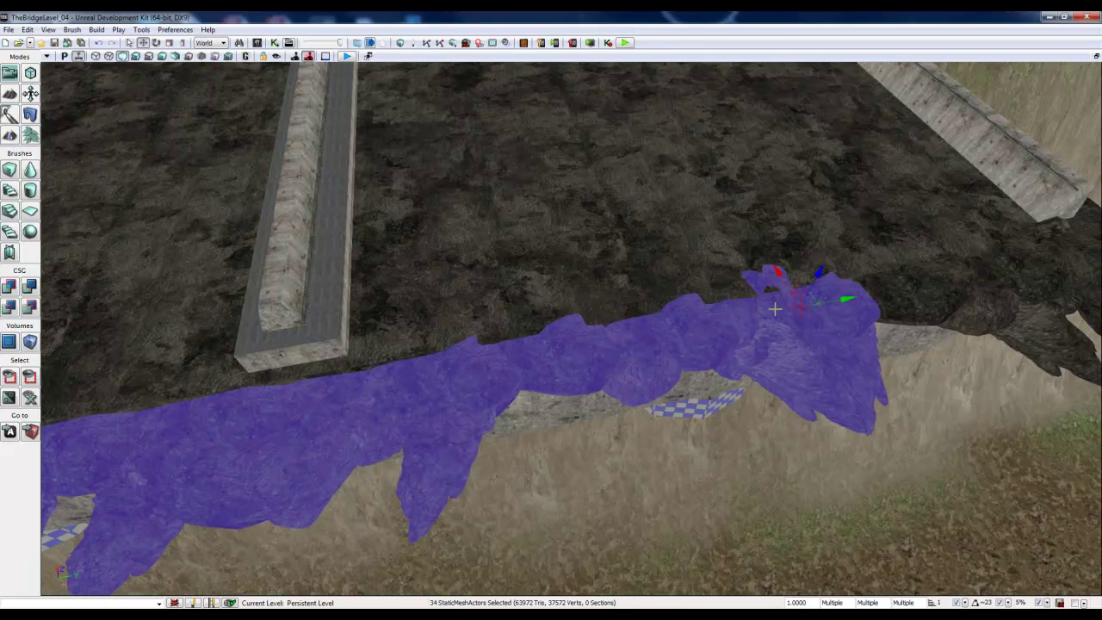
- Add the rocks along the far lane's edge approaching the side railing's end to the selection
left_click(904, 305, "ctrl")
left_click(985, 299, "ctrl")
left_click(987, 268, "ctrl")
right_click_drag(1016, 234, 829, 504)
left_click(709, 440, "ctrl")
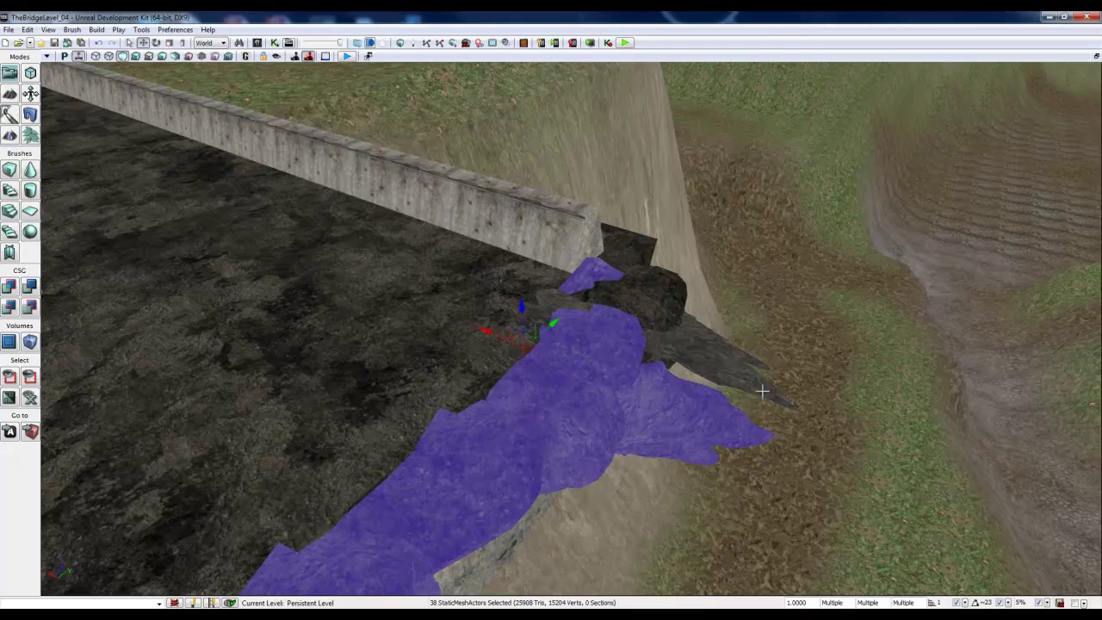
key("ctrl+z")
- Add the remaining pointed and rounded rocks beside the side railing's end to complete the debris selection
left_click(693, 411, "ctrl")
left_click(728, 351, "ctrl")
left_click(675, 301, "ctrl")
left_click(645, 312, "ctrl")
right_click_drag(773, 316, 801, 293)
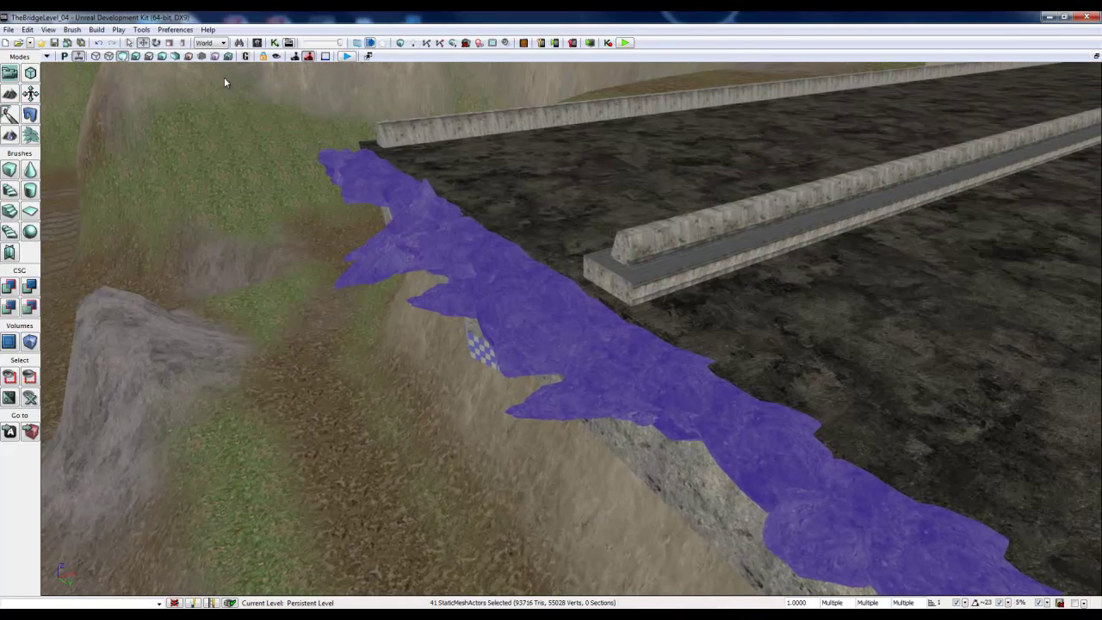
- Open the list of level layers and arrange its window so that the selected rocks stay in view
left_click(258, 43)
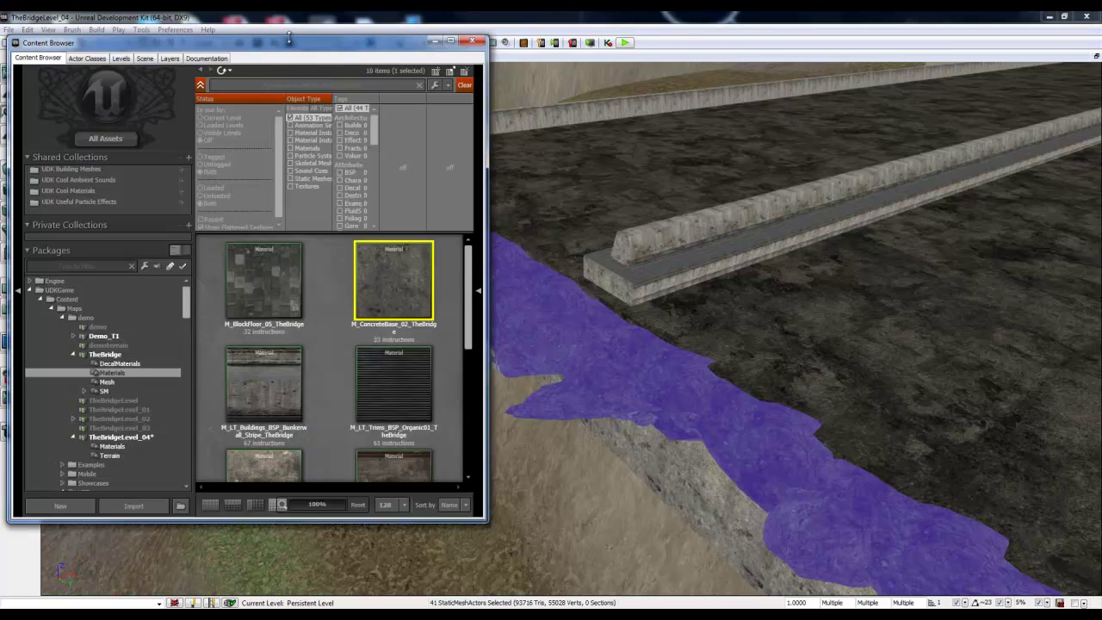
left_click(180, 60)
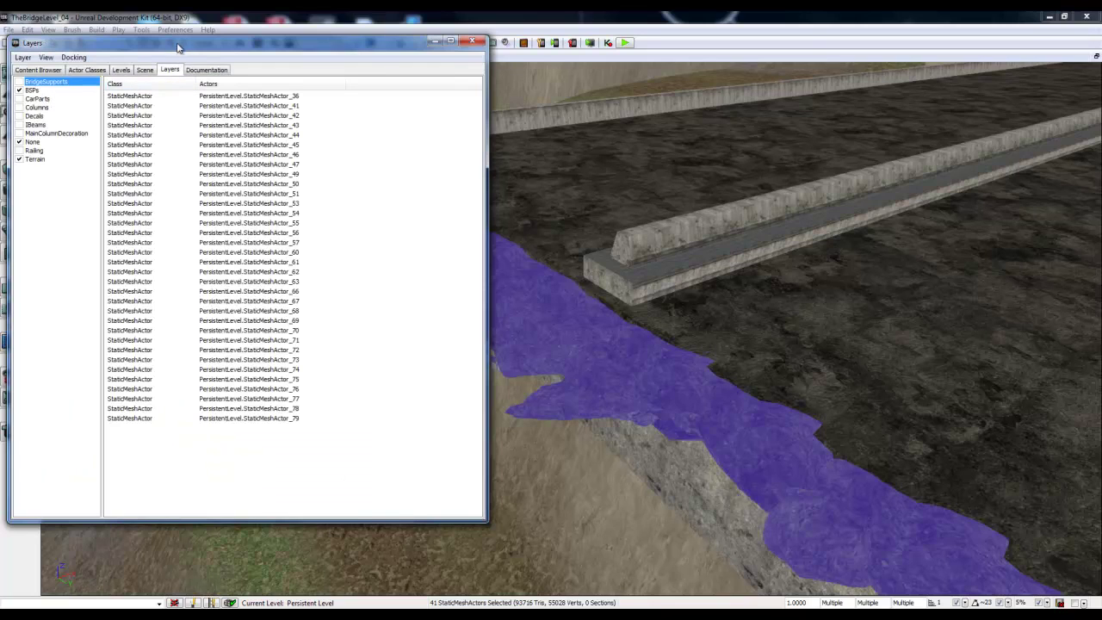
left_click_drag(178, 45, 401, 136)
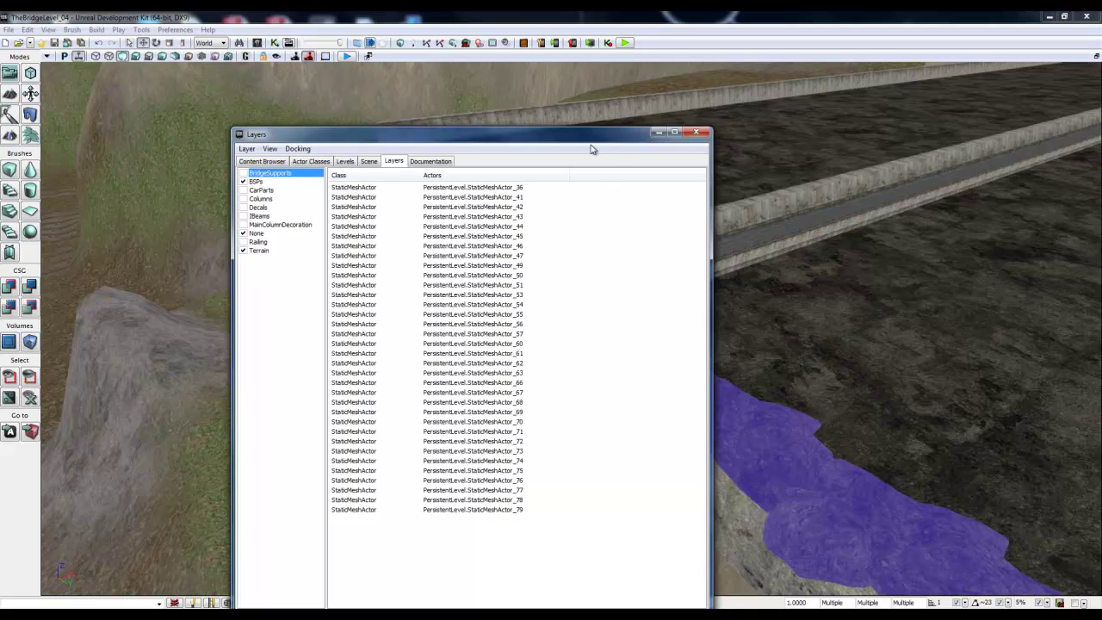
left_click_drag(586, 136, 402, 98)
right_click_drag(750, 488, 672, 347)
mouse_move(839, 442)
right_mouse_down()
mouse_move(864, 492)
mouse_move(883, 499)
mouse_move(835, 457)
right_mouse_up()
- Create a new layer named BridgeDebris from the selected rocks
left_click(64, 111)
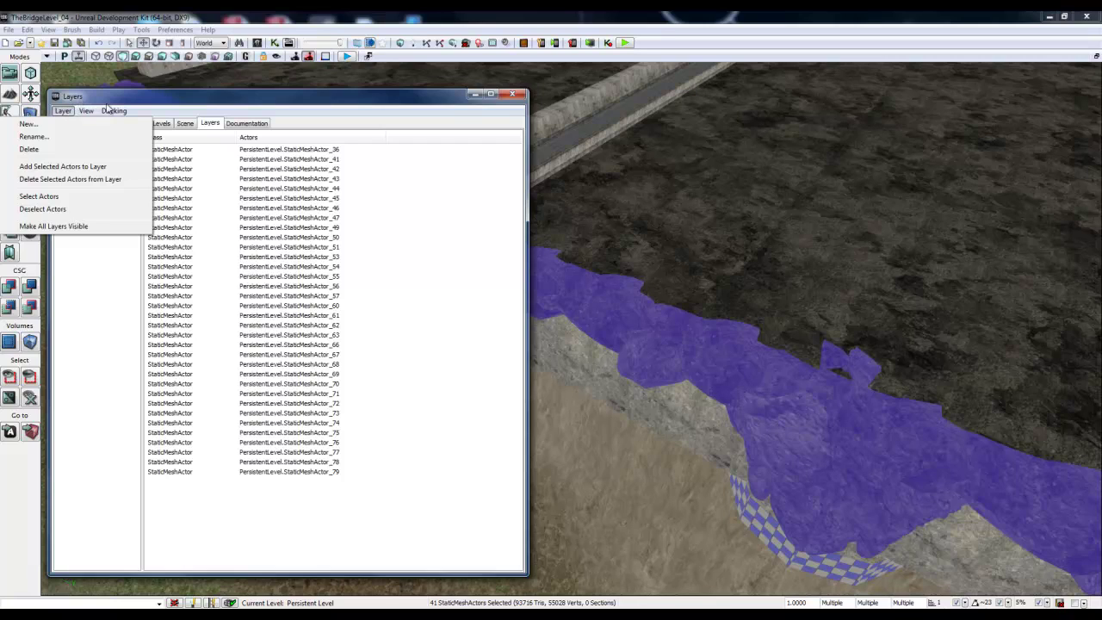
mouse_move(114, 111)
mouse_move(58, 115)
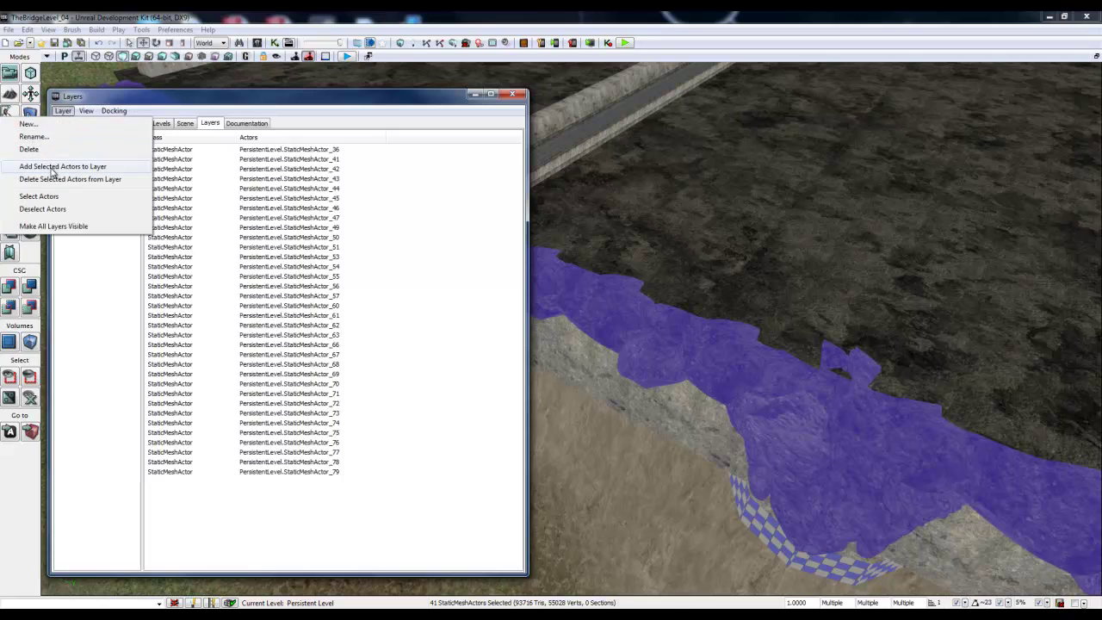
left_click(48, 126)
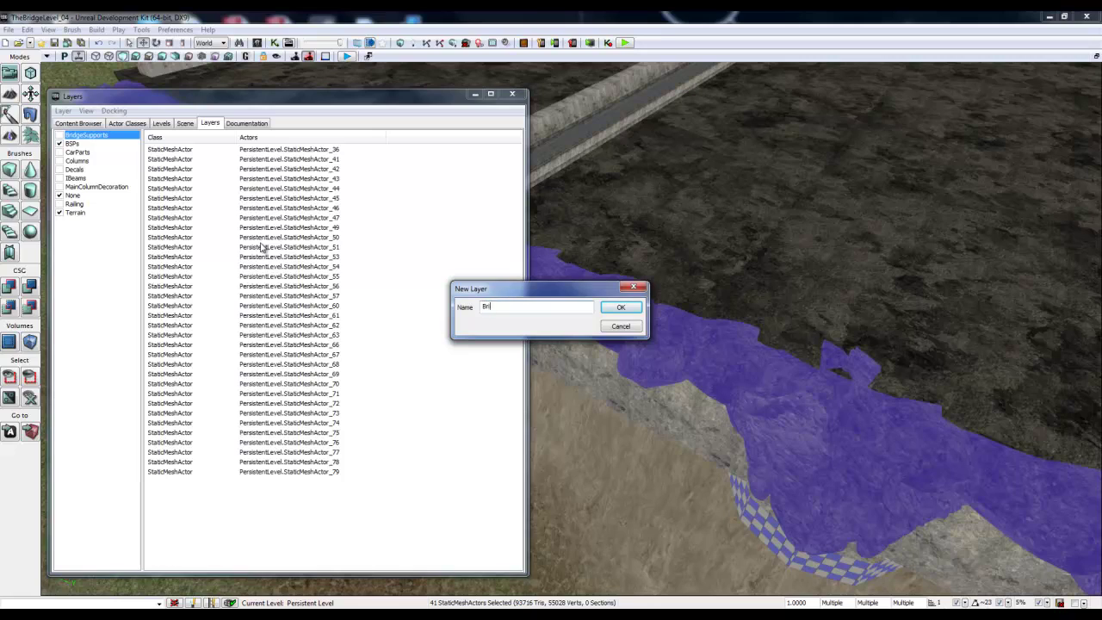
type("BridgeDebris")
left_click(631, 312)
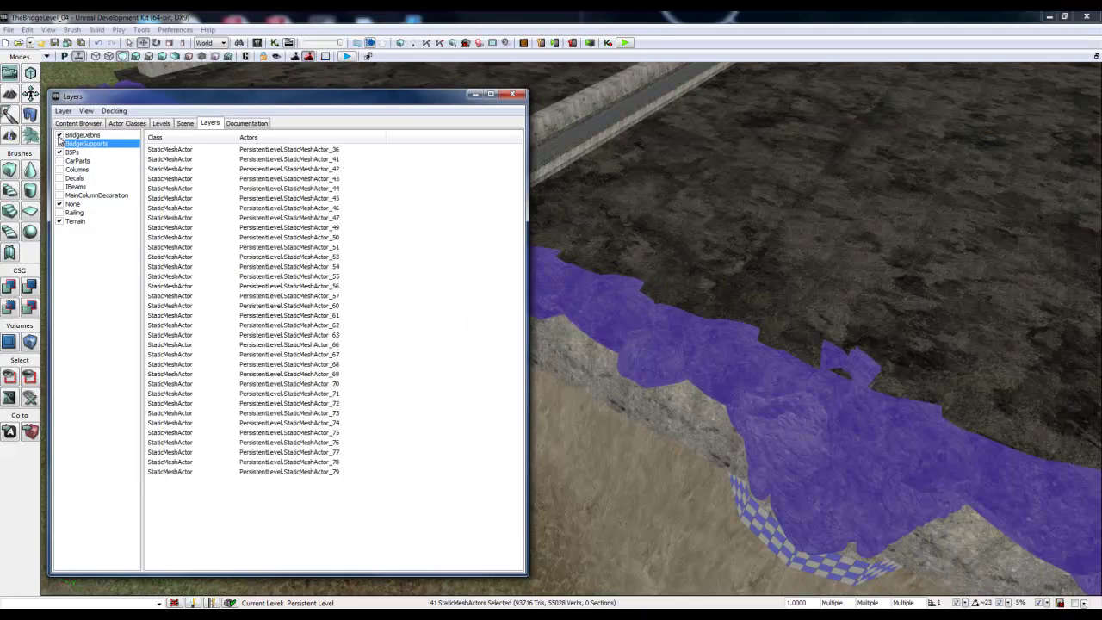
- Hide the BridgeDebris and BridgeSupports layers and clear the view of the road edge to check for missed rocks
left_click(59, 136)
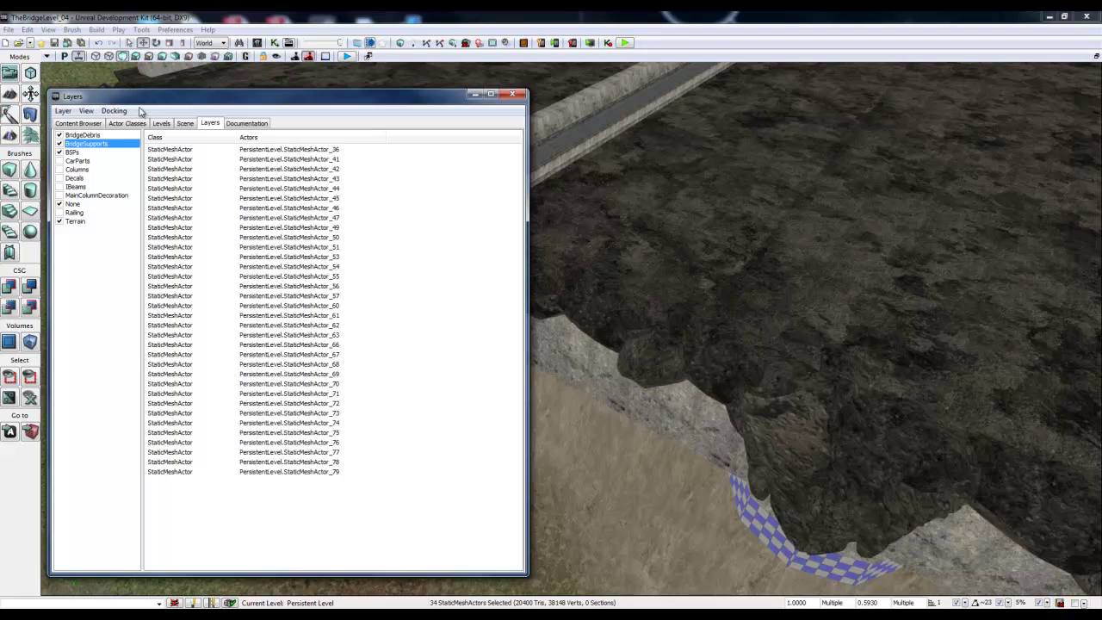
left_click_drag(143, 98, 0, 45)
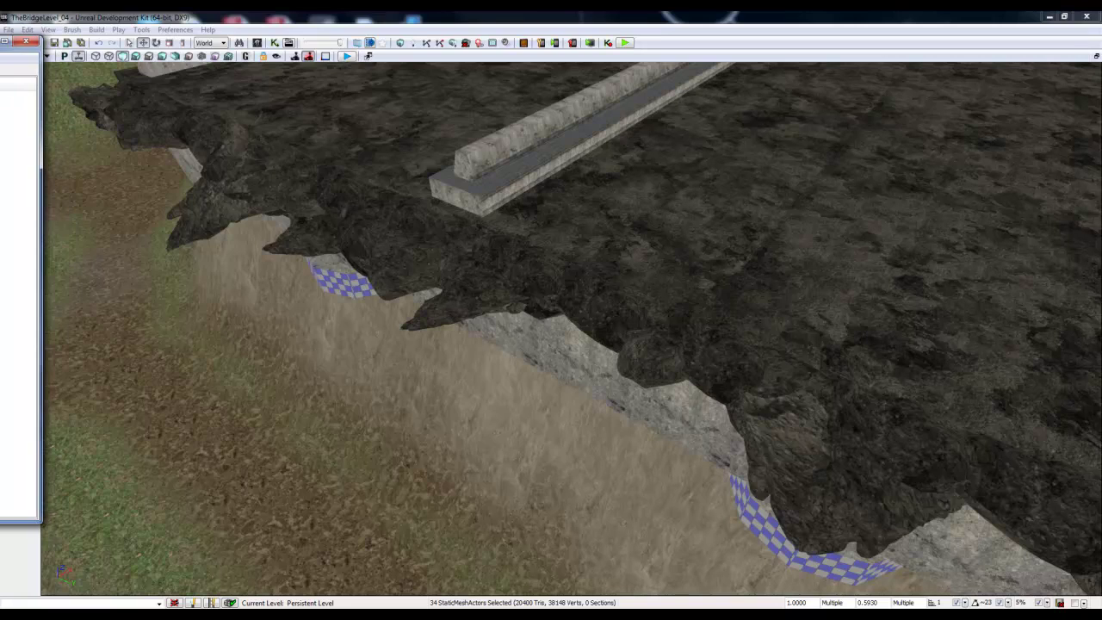
left_click_drag(0, 43, 192, 60)
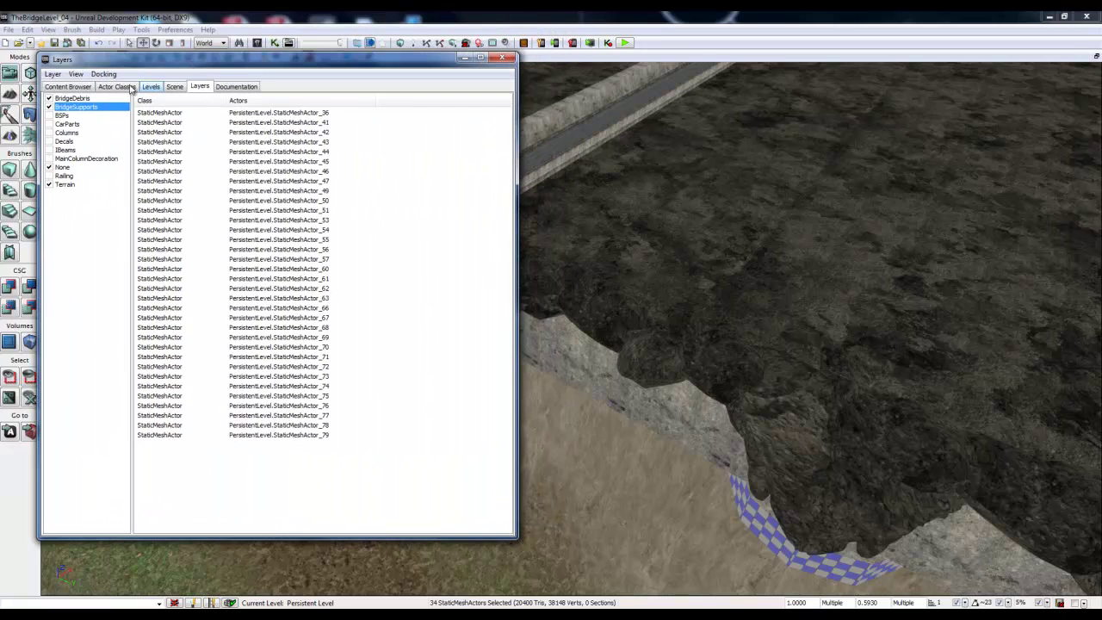
left_click(51, 108)
left_click(49, 98)
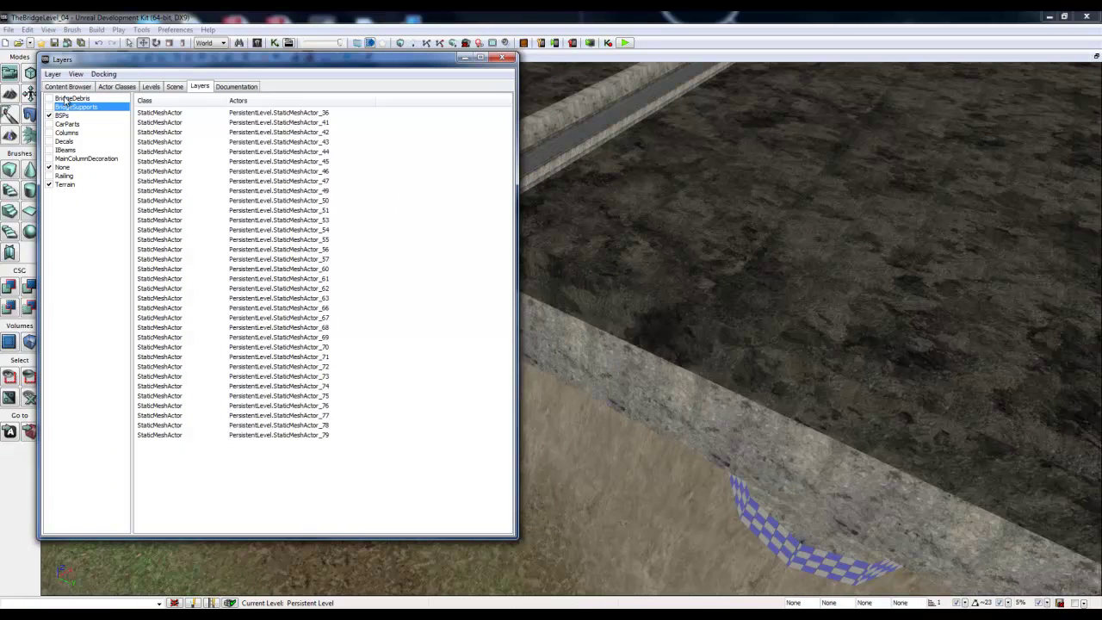
left_click_drag(204, 66, 0, 81)
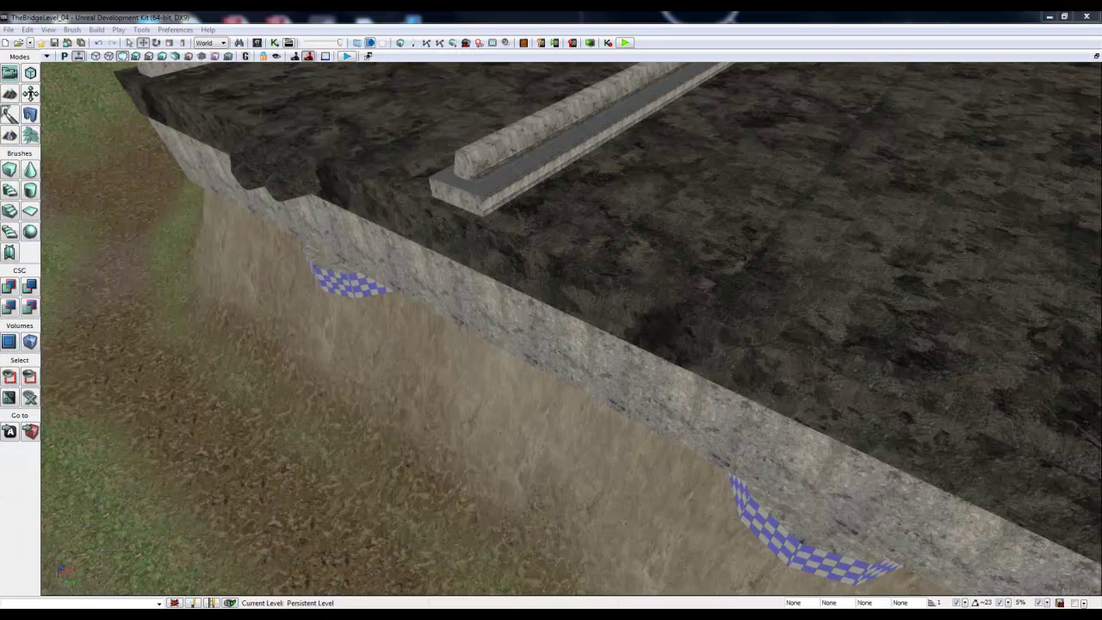
- Select the two leftover rocks on the bare road edge and add them to the BridgeDebris layer
left_click(295, 183)
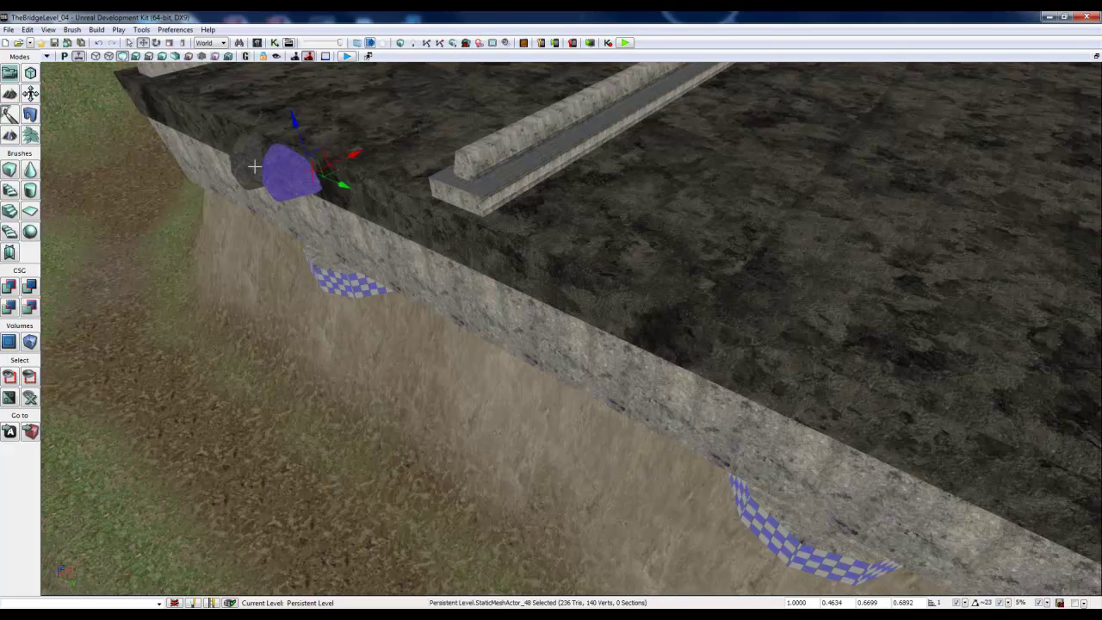
left_click(254, 167, "ctrl")
left_click_drag(0, 60, 779, 120)
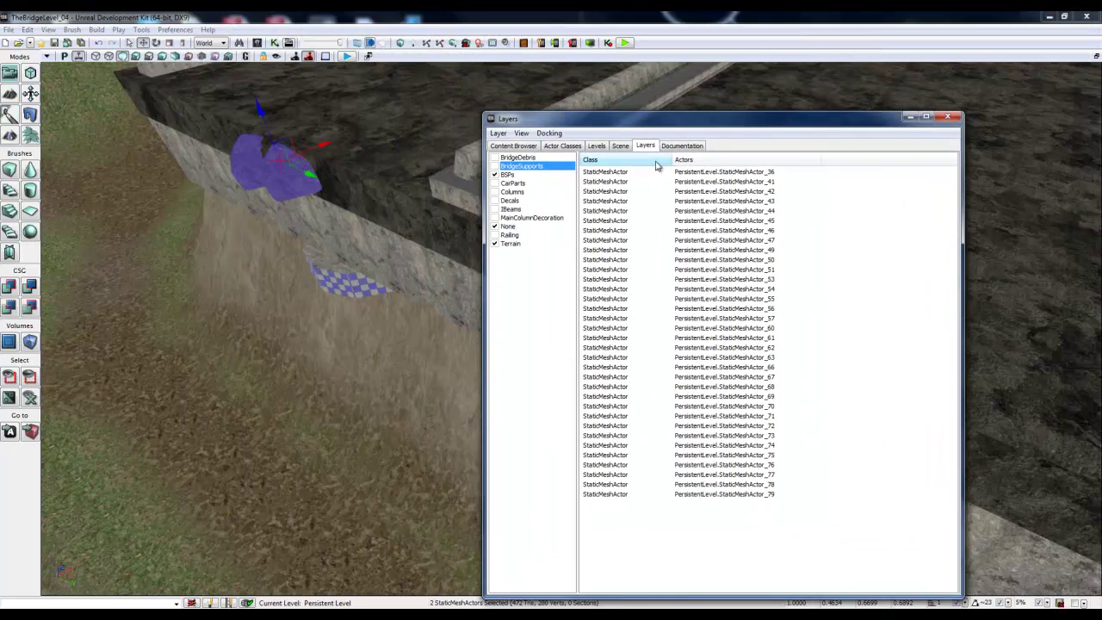
left_click(517, 158)
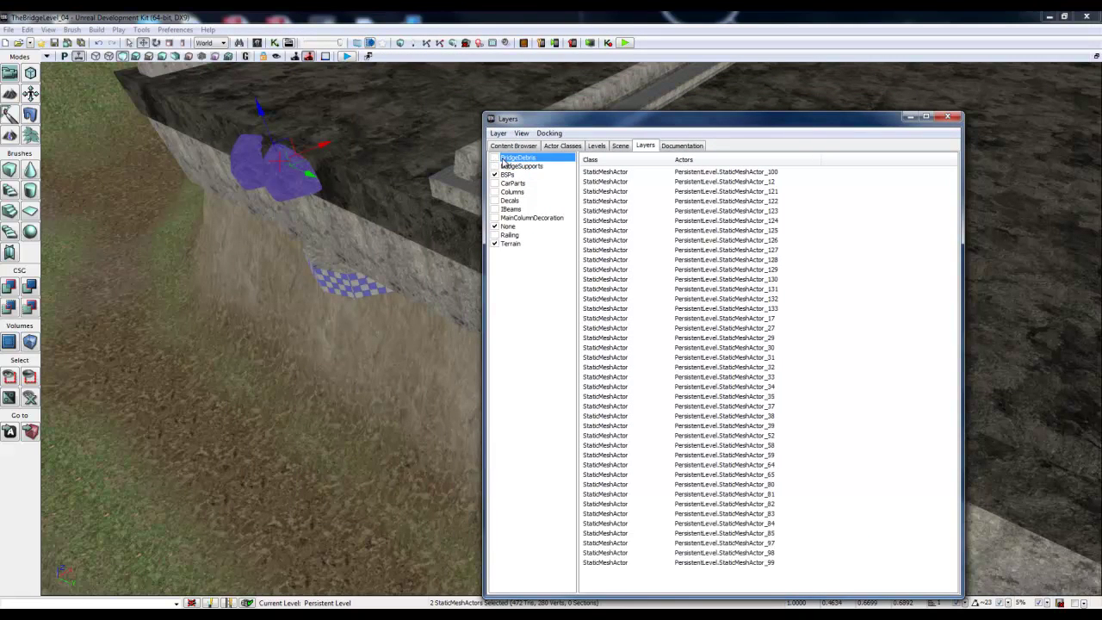
right_click(525, 159)
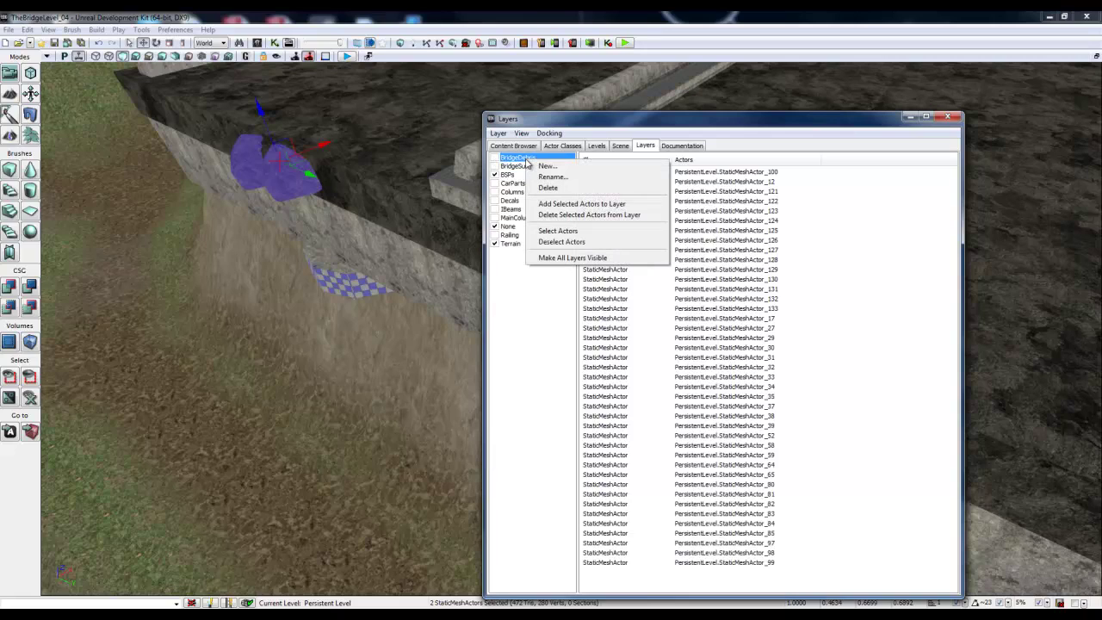
left_click(549, 204)
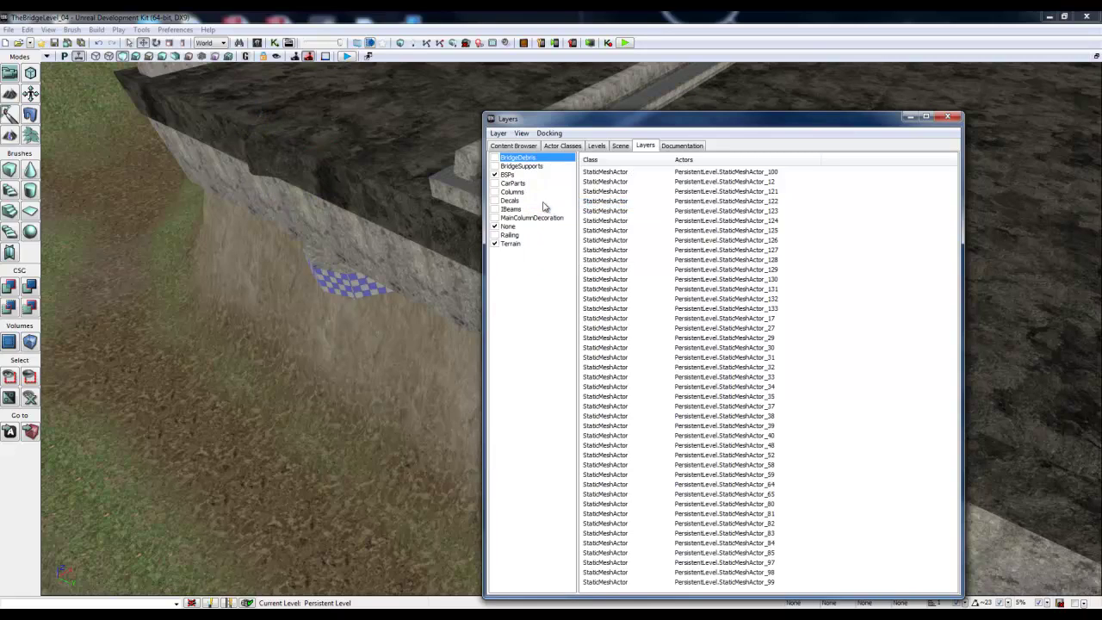
- Add the one rock still left on the road edge to the BridgeDebris layer and check the rest of the edge
left_click(283, 172)
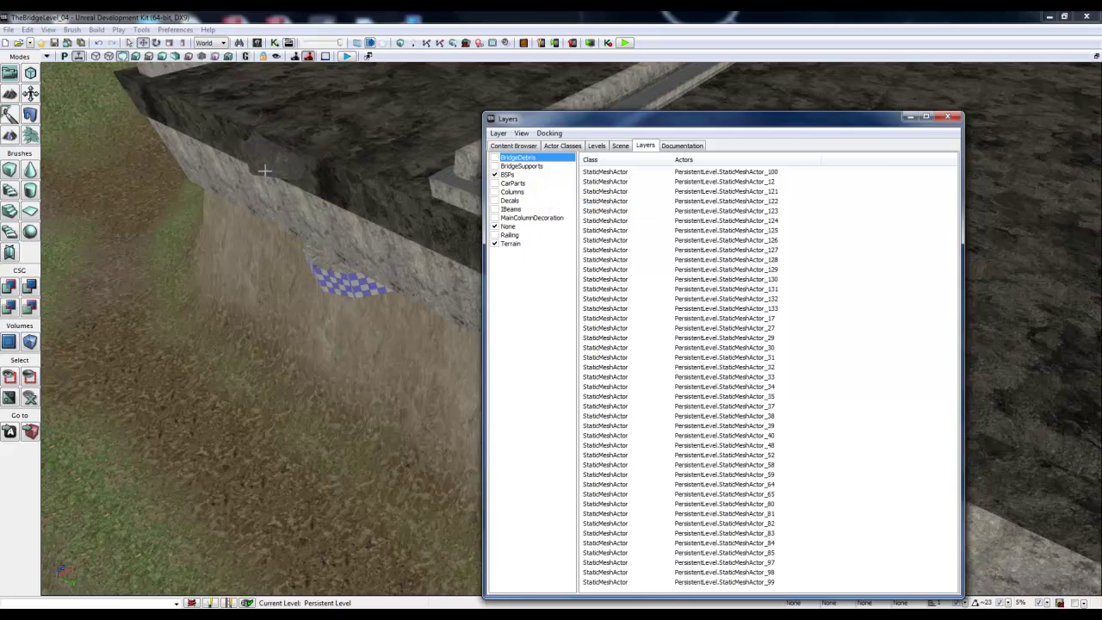
right_click(537, 158)
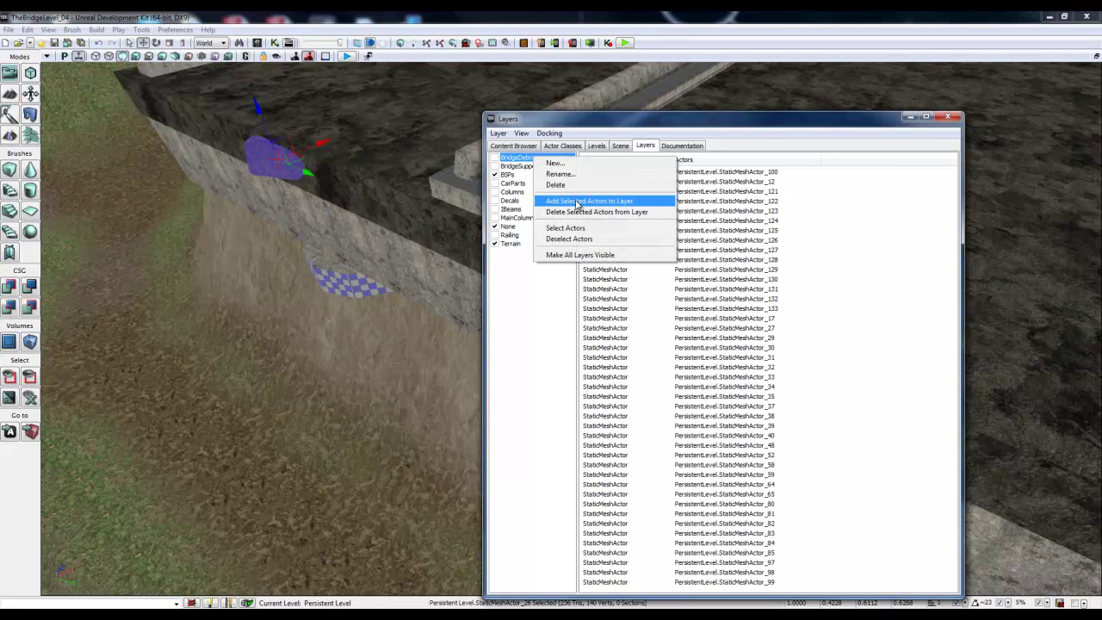
left_click(577, 202)
left_click_drag(739, 125, 71, 82)
right_click_drag(767, 292, 296, 207)
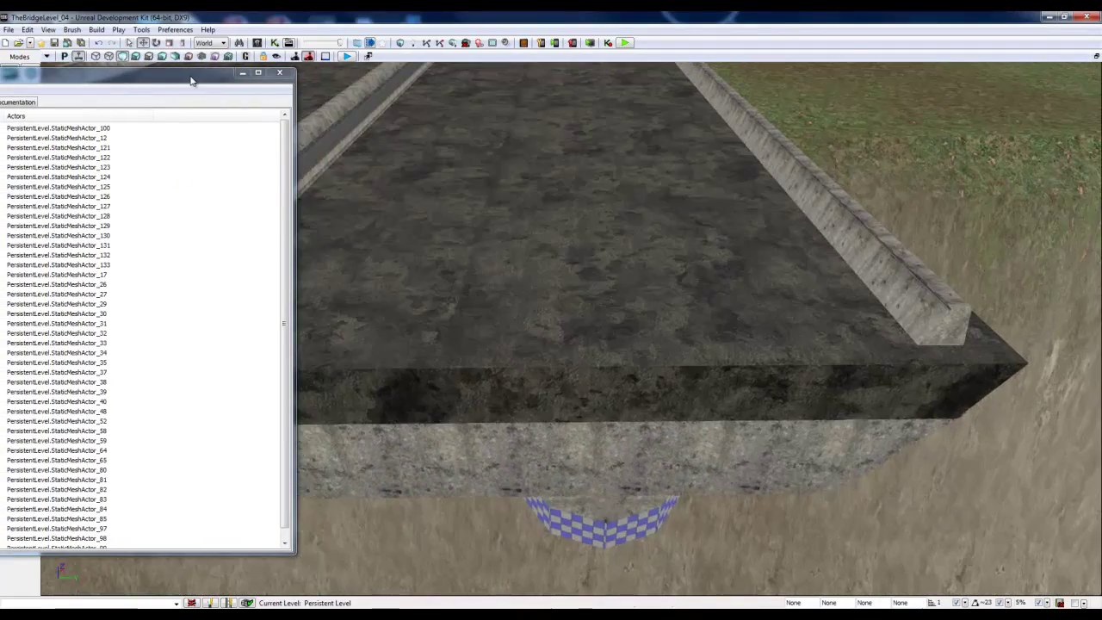
- Show the BridgeDebris layer again, select all of its rocks and minimize the layer window
left_click_drag(185, 80, 656, 115)
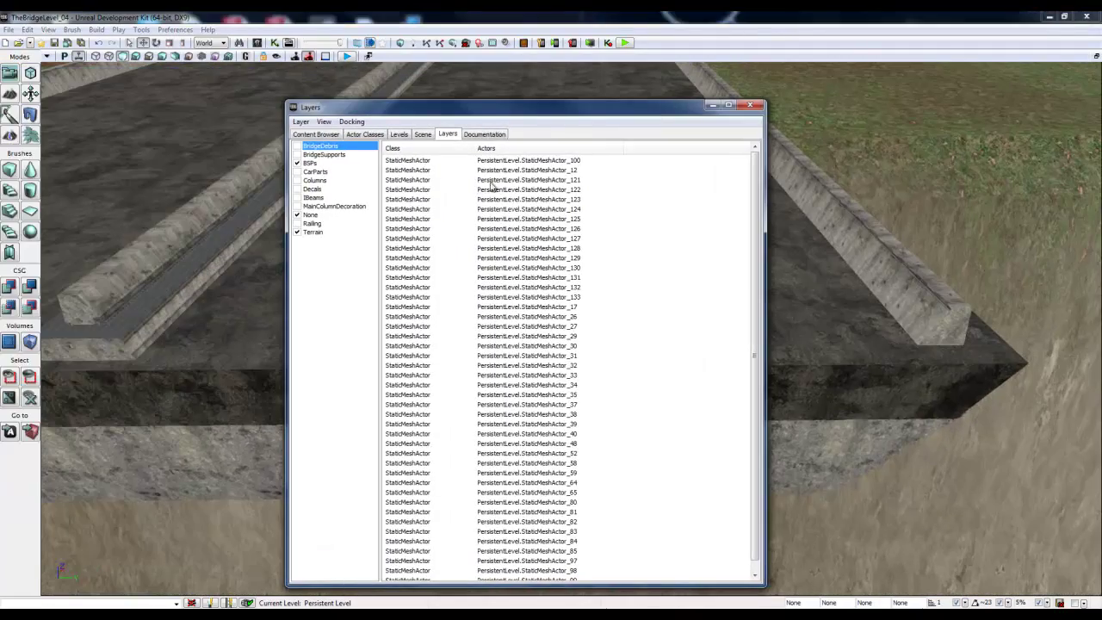
left_click(297, 146)
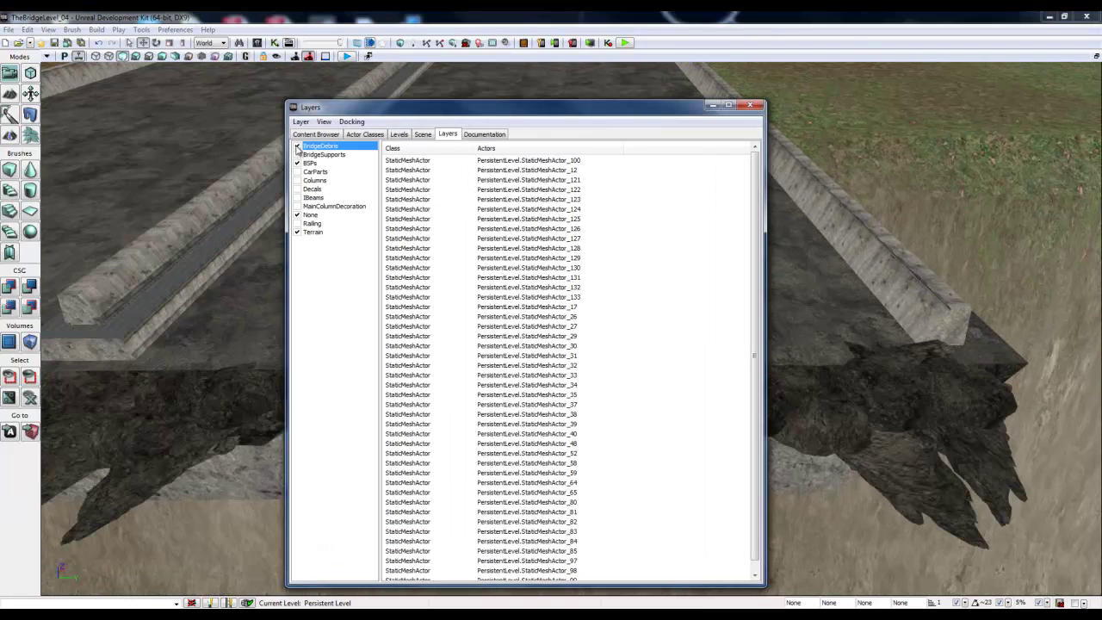
left_click(421, 161)
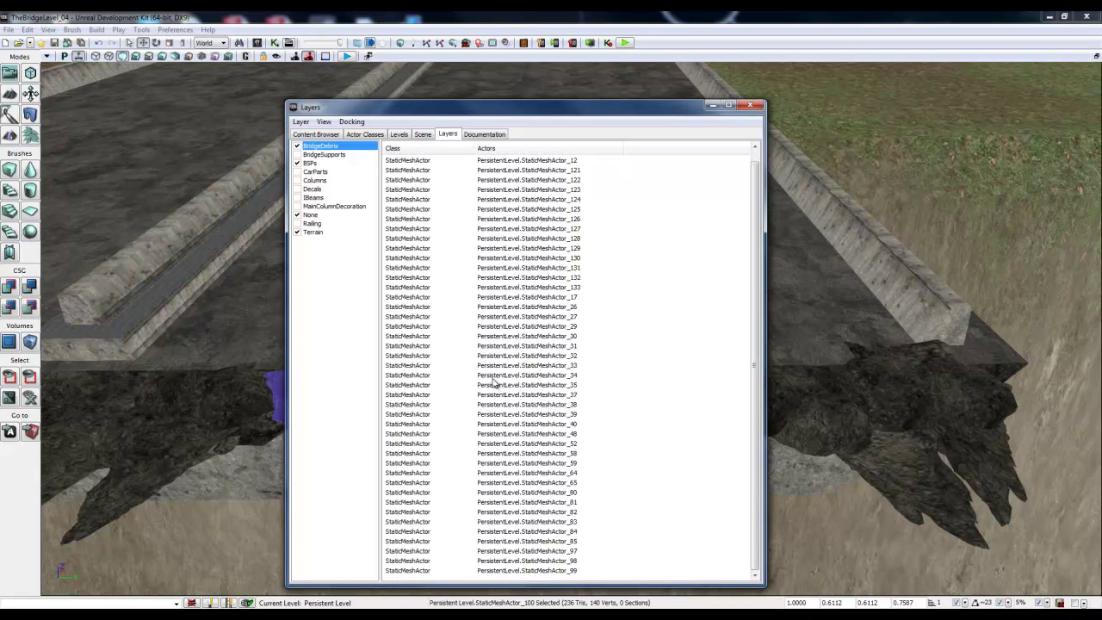
left_click(435, 572, "shift")
left_click(713, 107)
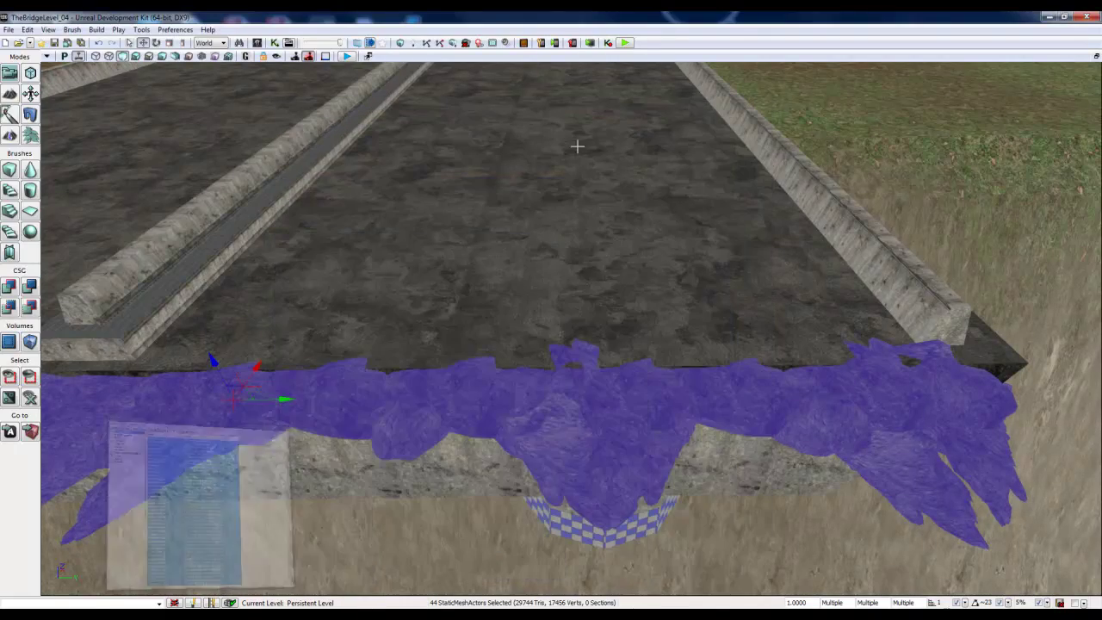
- Duplicate the selected debris rocks and lower the copies beneath the originals, over the concrete slab's edge
right_click_drag(579, 224, 478, 228)
left_click_drag(478, 226, 588, 264)
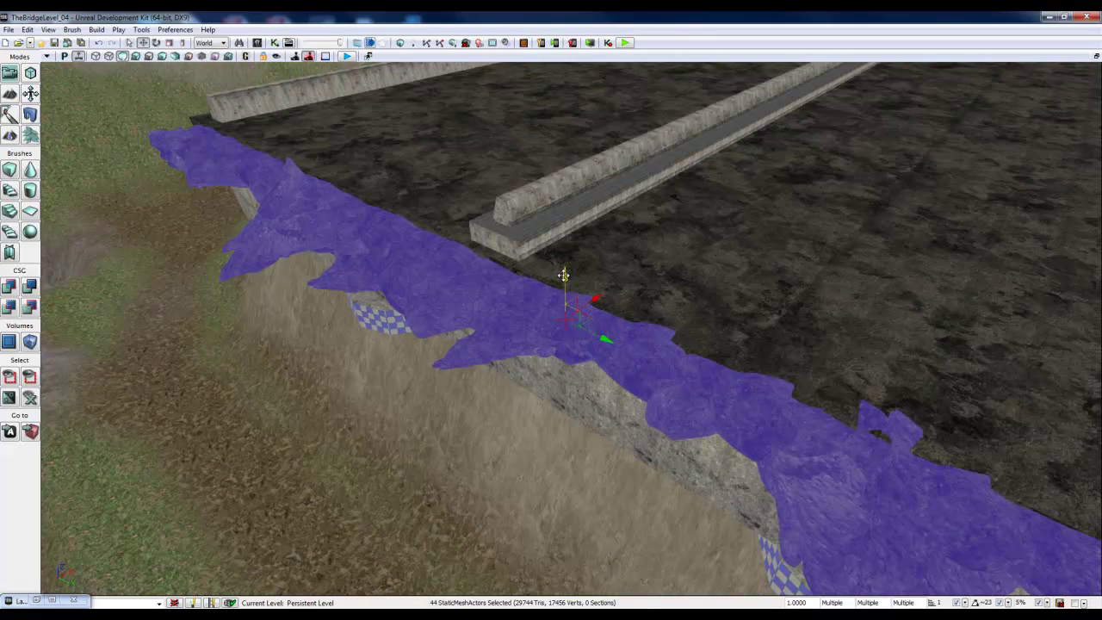
left_click_drag(559, 284, 558, 297)
right_click_drag(558, 297, 974, 172)
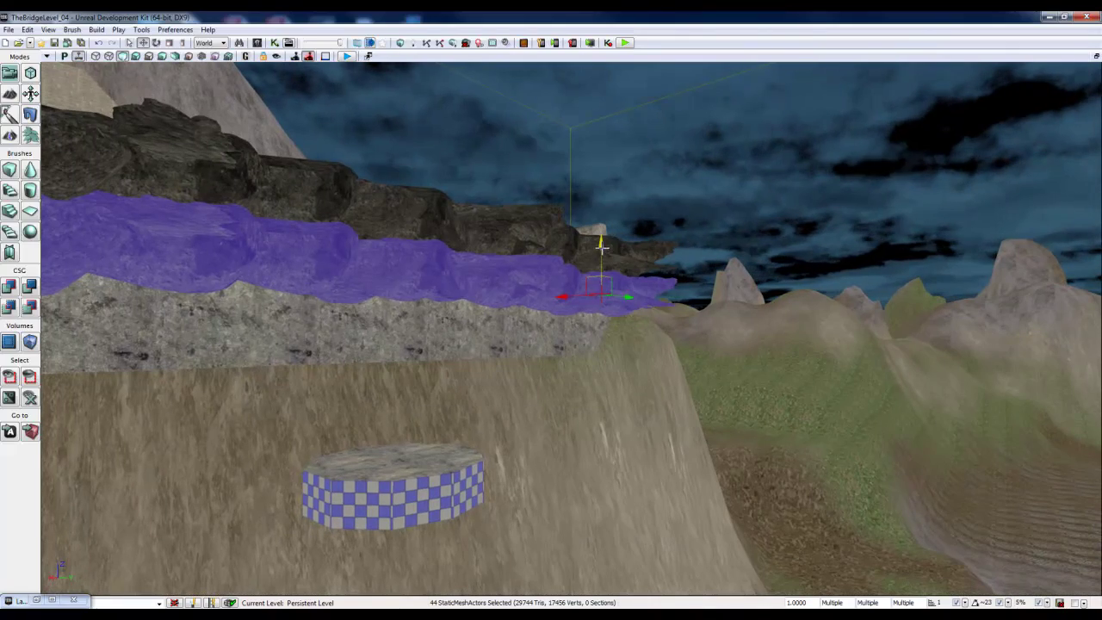
left_click_drag(598, 239, 590, 266)
mouse_move(547, 326)
right_mouse_down()
mouse_move(359, 344)
mouse_move(389, 288)
mouse_move(322, 268)
mouse_move(339, 244)
mouse_move(332, 259)
mouse_move(184, 197)
mouse_move(456, 387)
mouse_move(481, 479)
mouse_move(548, 326)
right_mouse_up()
- Apply the M_ConcreteBase_02_TheBridge material to the duplicated lower rocks
double_click(28, 603)
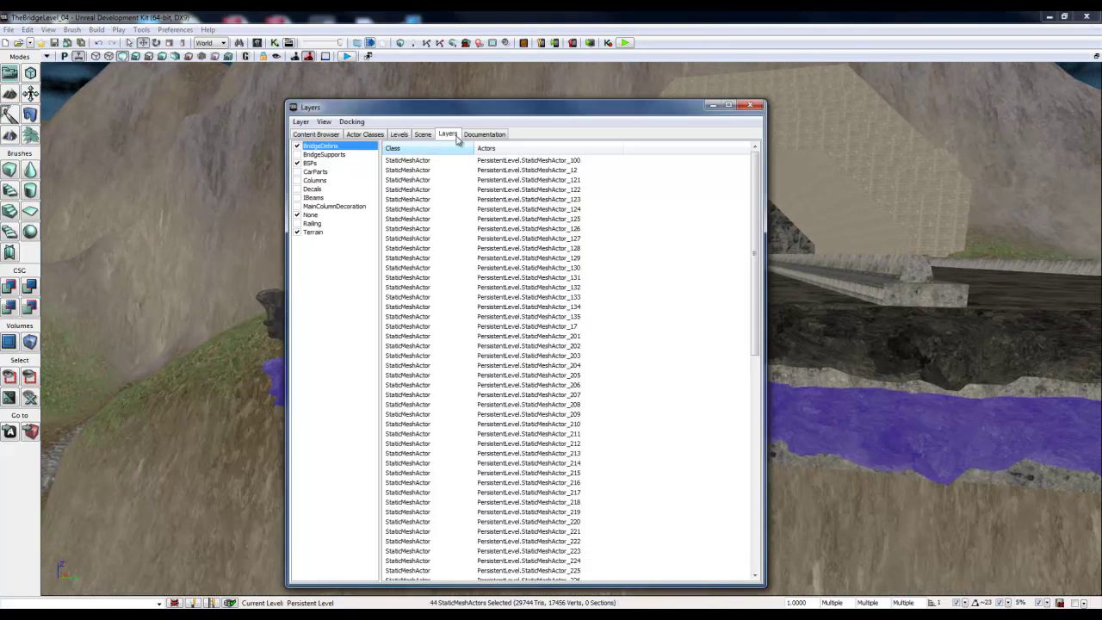
left_click(319, 129)
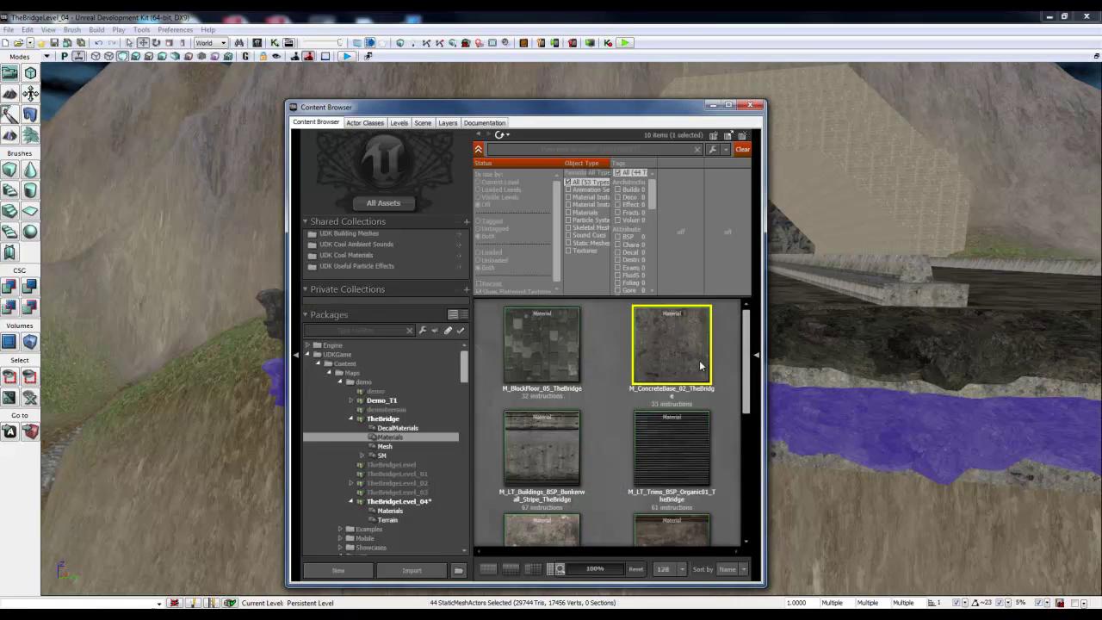
left_click_drag(702, 351, 941, 443)
left_click_drag(684, 112, 463, 76)
right_click_drag(1018, 431, 964, 392)
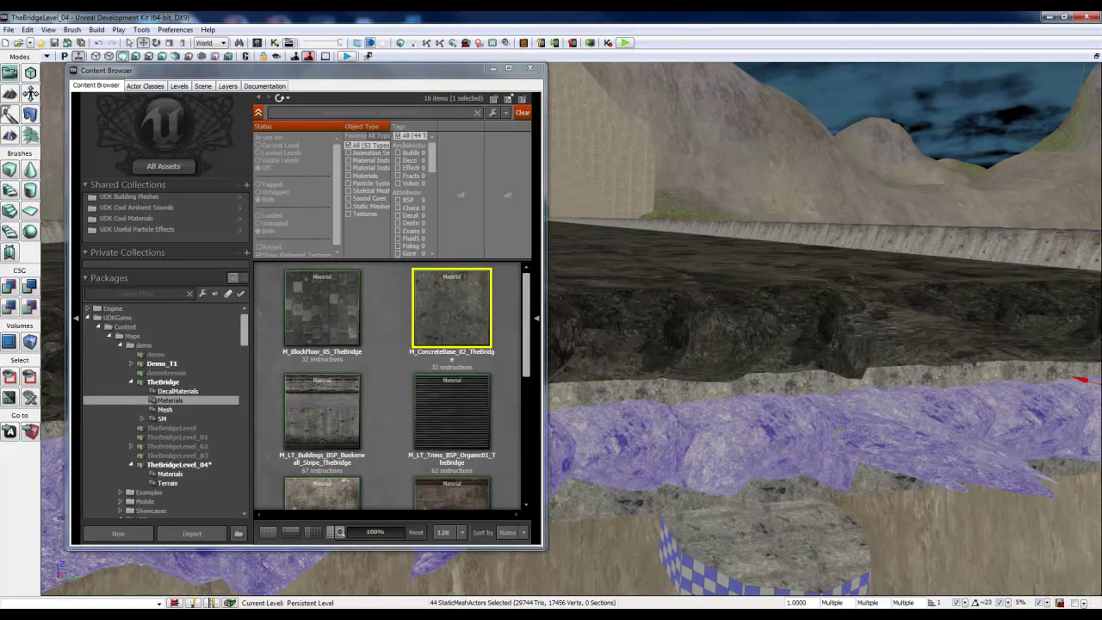
right_click_drag(963, 393, 766, 387)
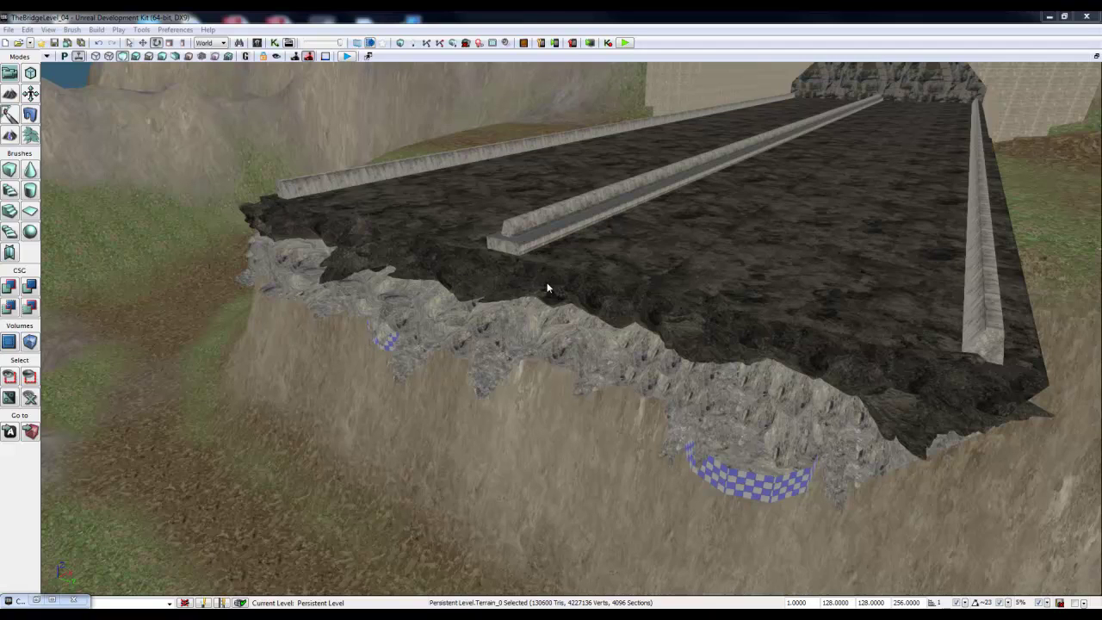
- Examine the two-tier rubble along the broken edge and the bare broken edge of the opposite bridge section
right_click(495, 305)
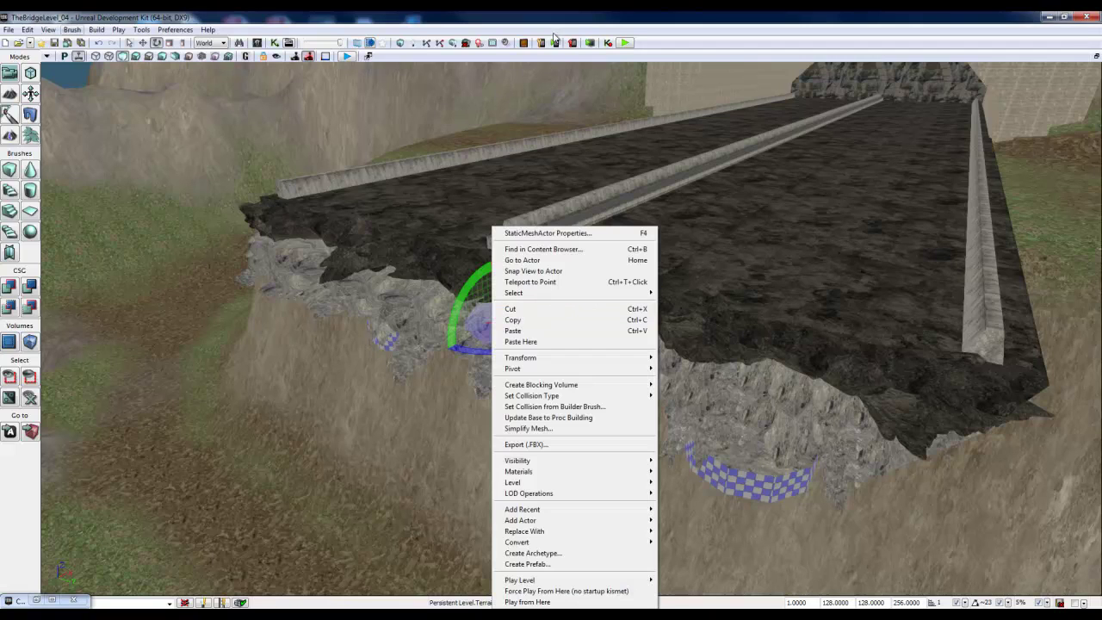
right_click(572, 73)
left_click(930, 280)
right_click_drag(805, 275, 680, 220)
right_click_drag(869, 219, 801, 261)
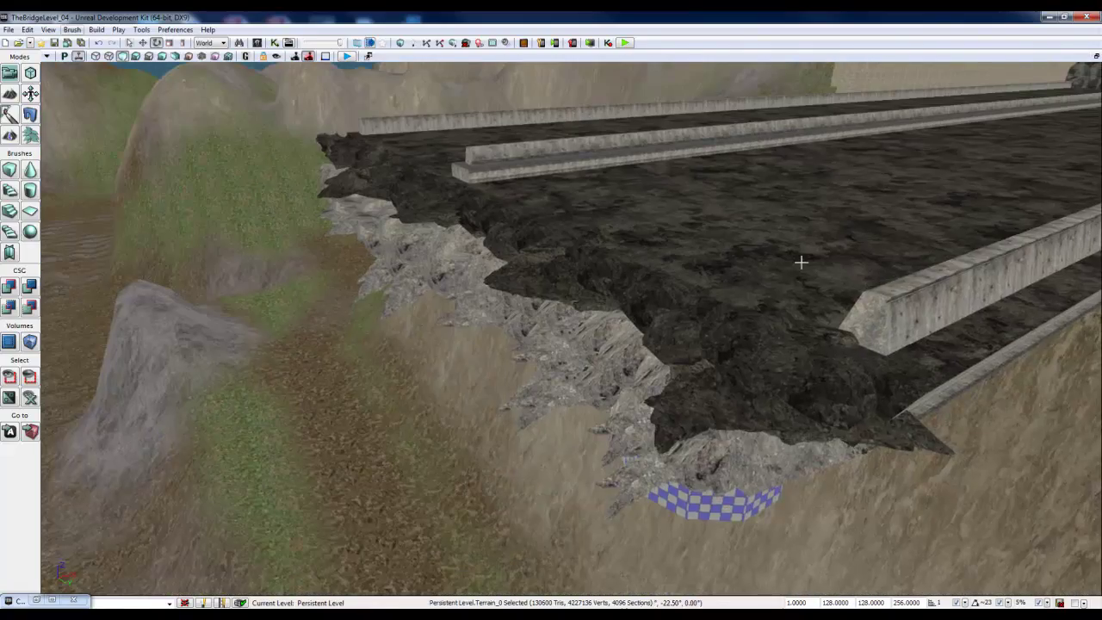
scroll(801, 262, "down", 3)
left_click_drag(800, 262, 290, 198)
right_click_drag(290, 199, 291, 207)
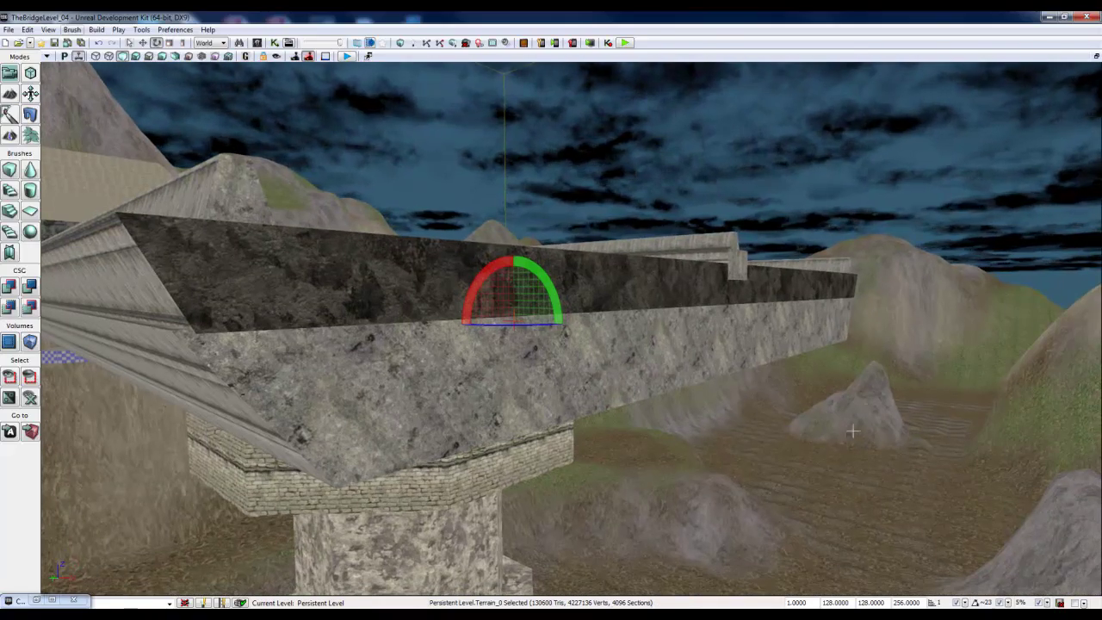
- Turn on the visibility of the hidden bridge layers, including BridgeSupports, IBeams and Railing, and minimize the layer window
left_click_drag(792, 453, 1097, 411)
right_click_drag(1097, 411, 731, 427)
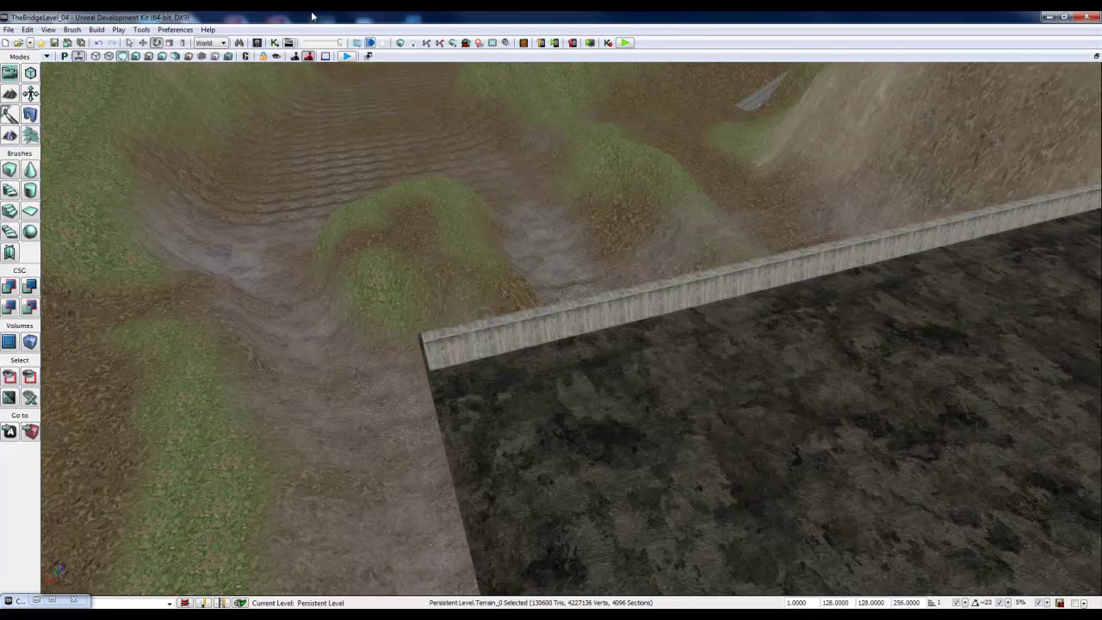
left_click(52, 600)
left_click(135, 31)
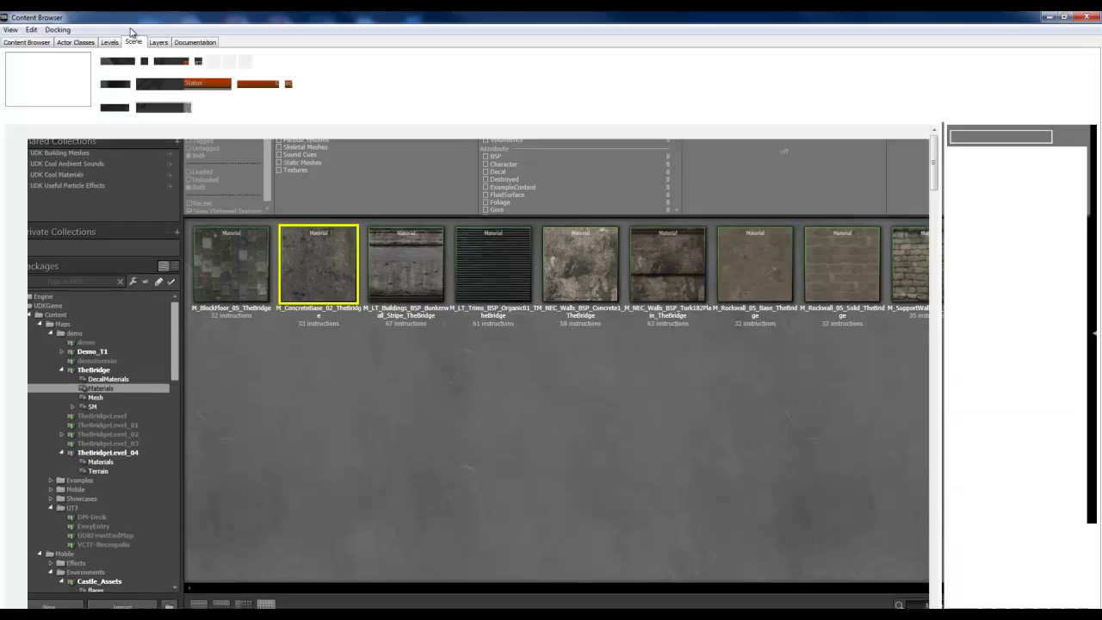
left_click(157, 42)
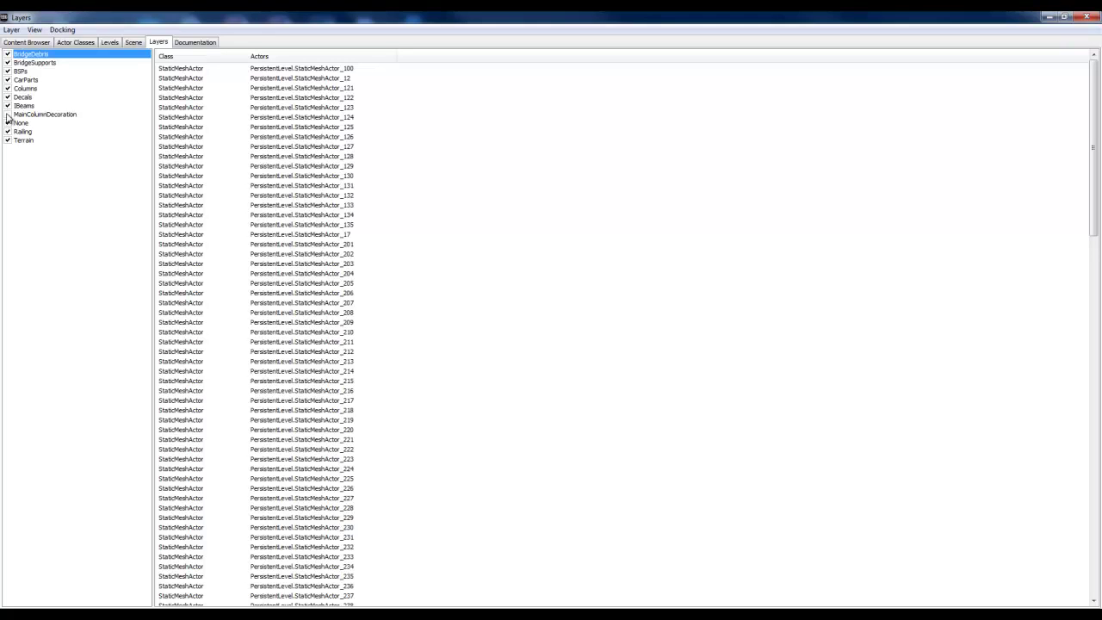
left_click(1063, 19)
- Examine the metal trusses and I-beams beneath the broken bridge section and the railings along the road edge
right_click_drag(377, 221, 41, 160)
right_click_drag(495, 338, 86, 322)
key("w")
right_click_drag(381, 347, 687, 403)
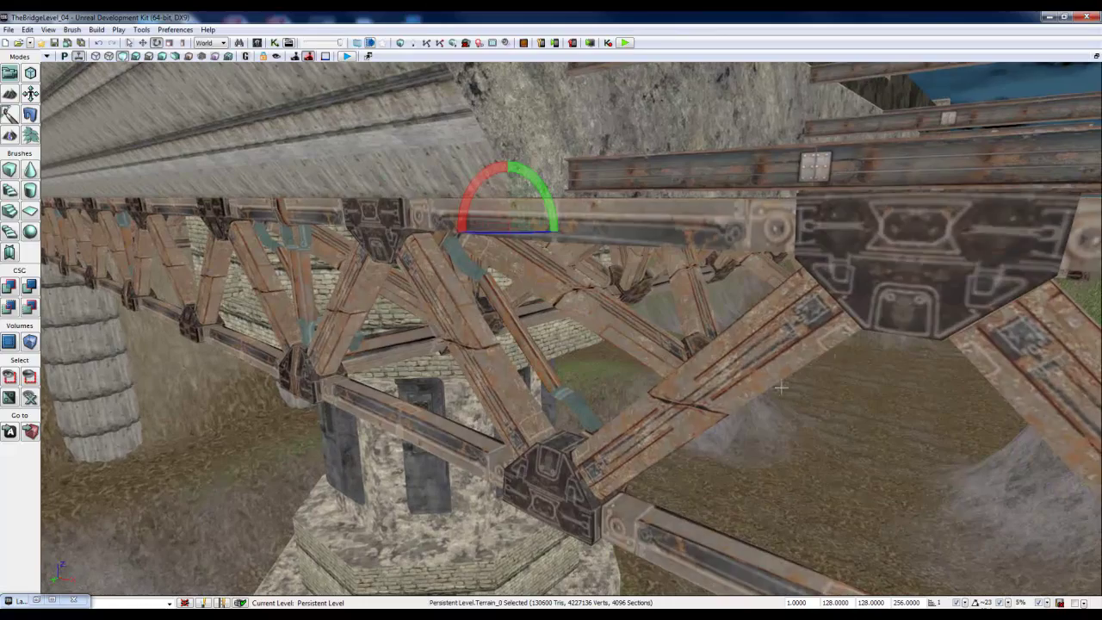
left_click_drag(822, 304, 826, 370)
right_click_drag(826, 370, 899, 326)
key("w")
right_click_drag(949, 563, 968, 544)
left_click_drag(965, 531, 873, 468)
- Inspect the roadside railing by selecting its lower guardrail, pipe barrier and handrail meshes together, clear that selection and view the full railing run
left_click(865, 456)
scroll(809, 465, "down", 5)
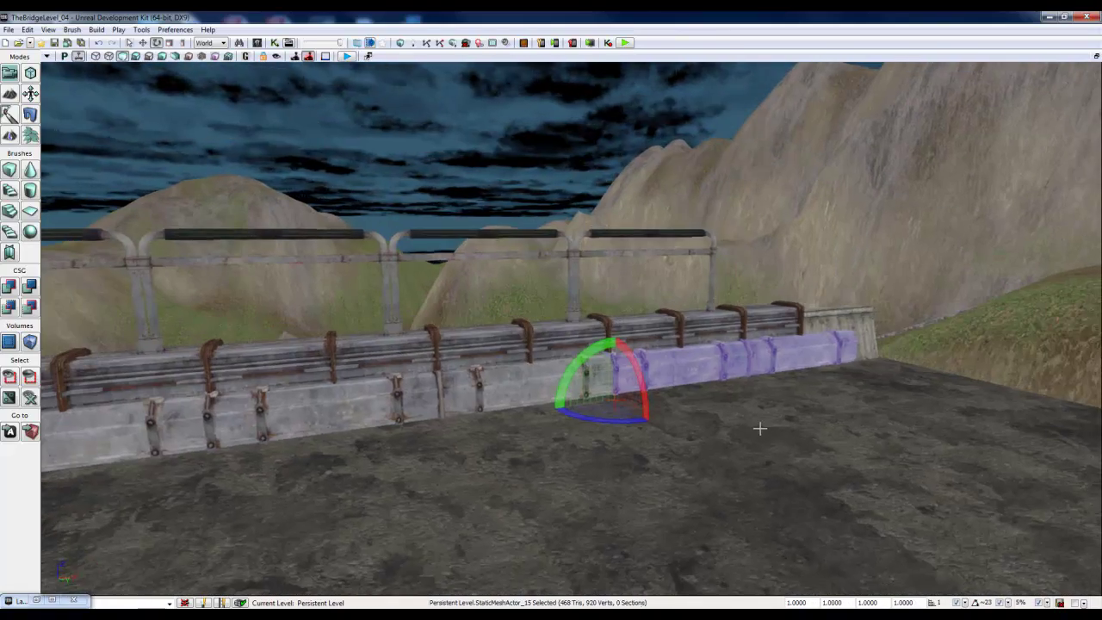
scroll(760, 428, "up", 6)
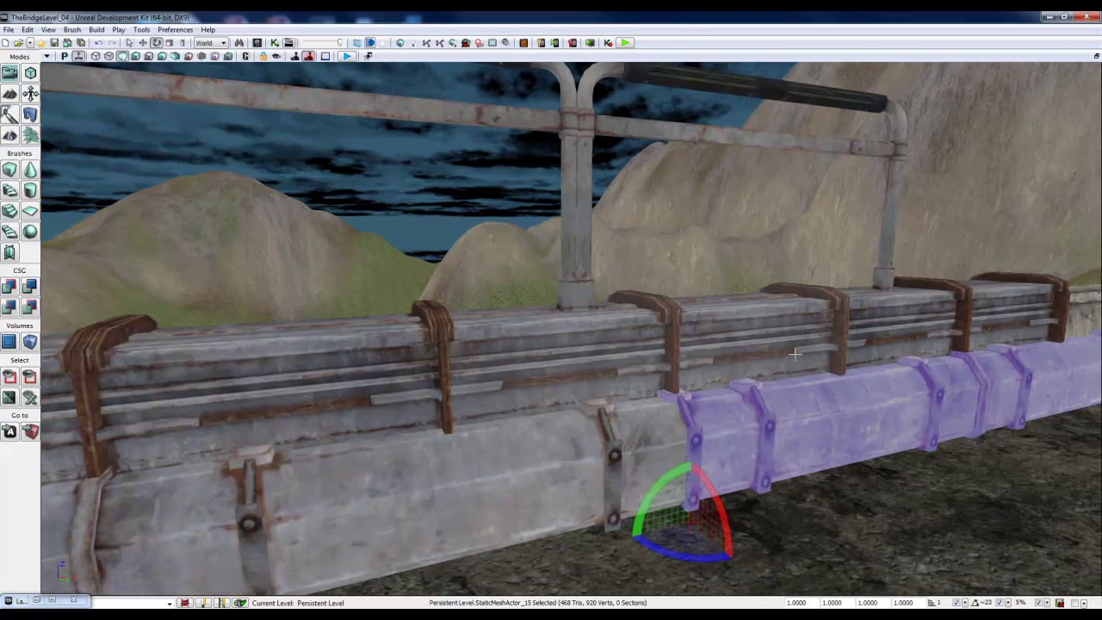
left_click(777, 331, "ctrl")
left_click(655, 136, "ctrl")
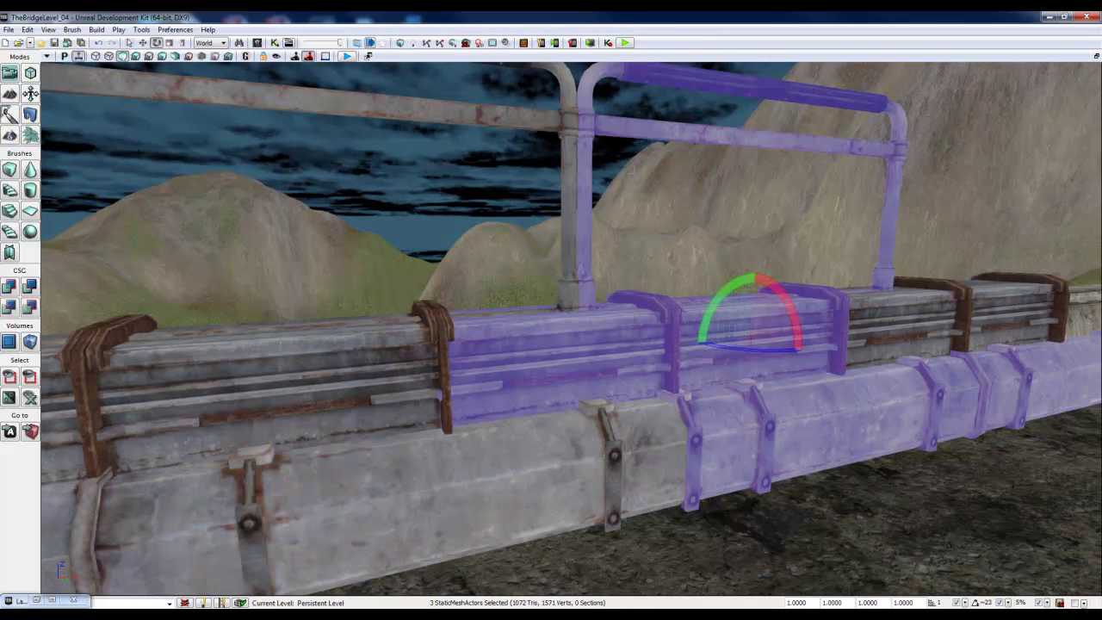
right_click_drag(501, 298, 254, 297)
right_click_drag(526, 276, 962, 382)
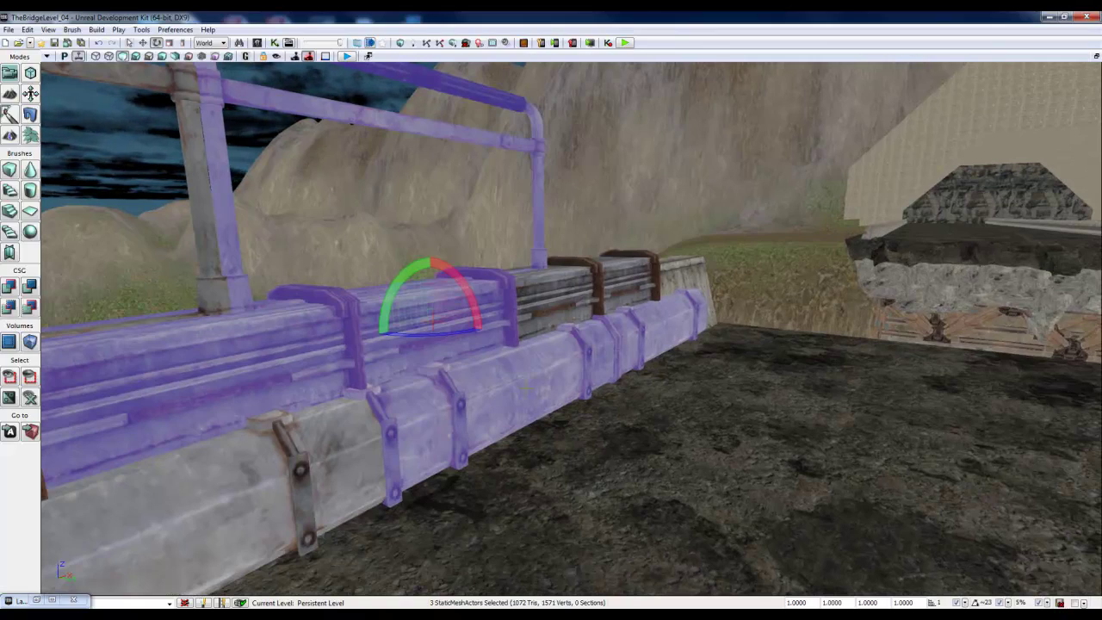
left_click(610, 448)
left_click(782, 268)
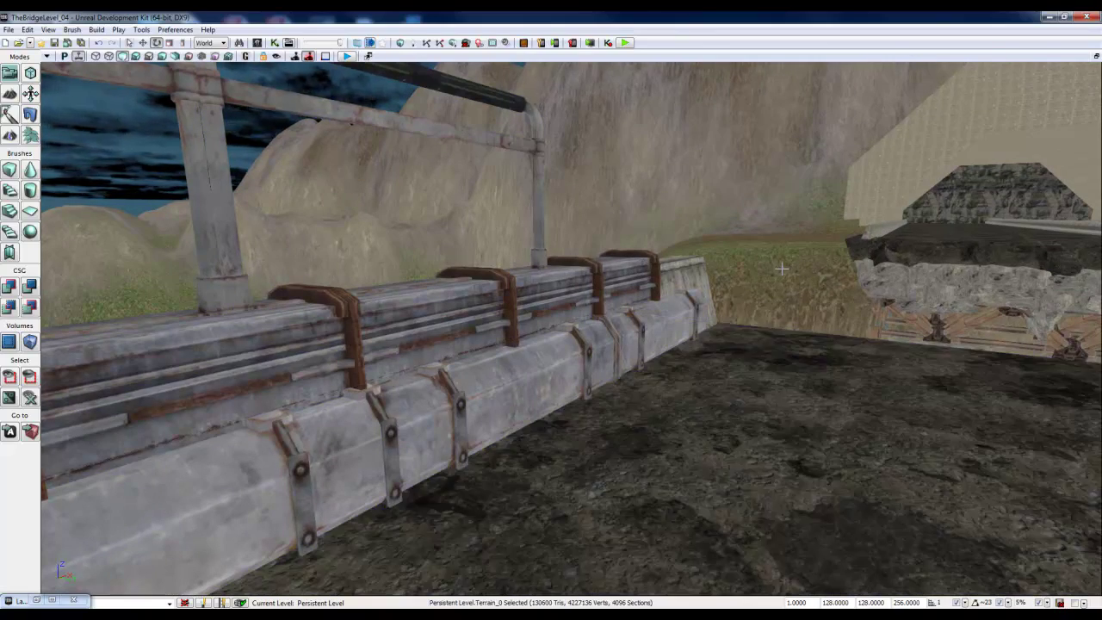
mouse_move(782, 268)
right_mouse_down()
mouse_move(628, 263)
mouse_move(632, 276)
mouse_move(929, 314)
mouse_move(1086, 279)
mouse_move(1067, 319)
mouse_move(1100, 295)
mouse_move(746, 319)
right_mouse_up()
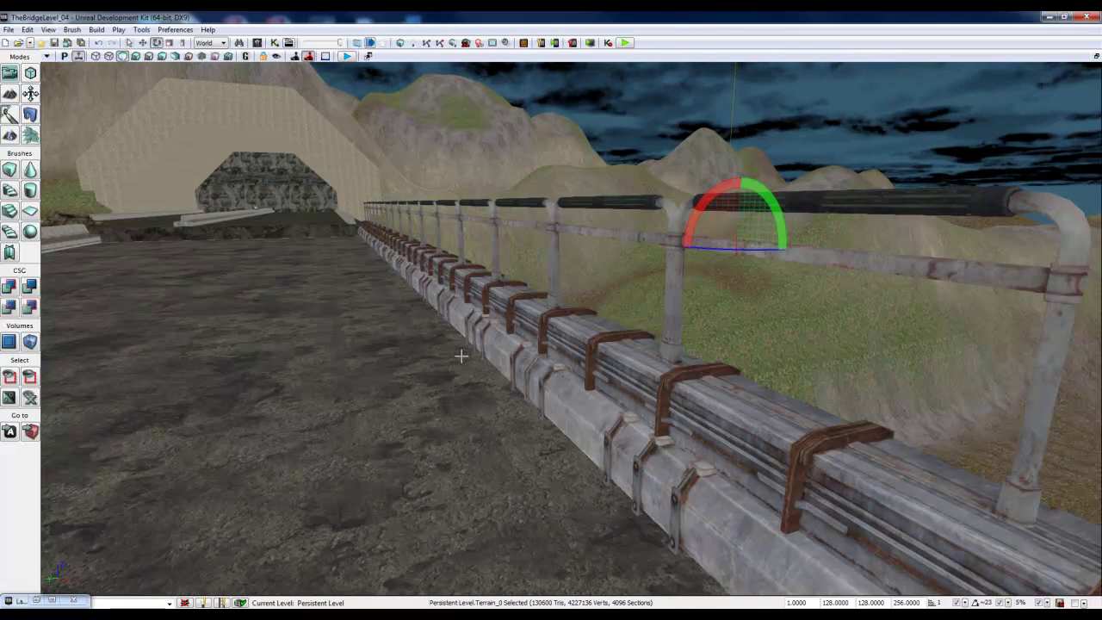